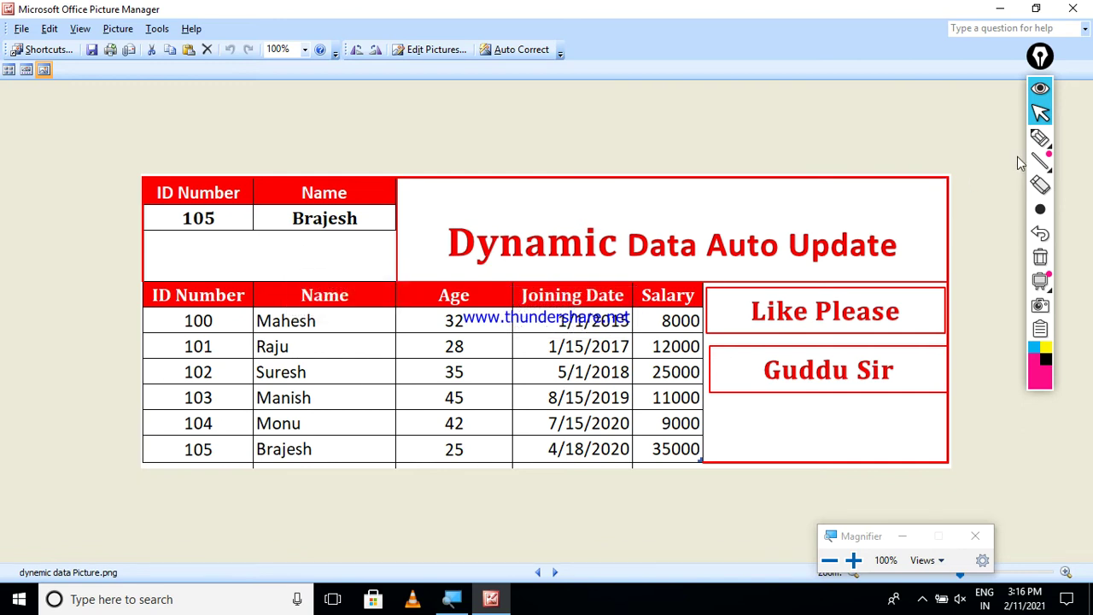
- Mark the picture's ID Number and Name headings and the ID column with the thinnest pen, and clear the annotations
click(1041, 138)
mouse_move(1041, 212)
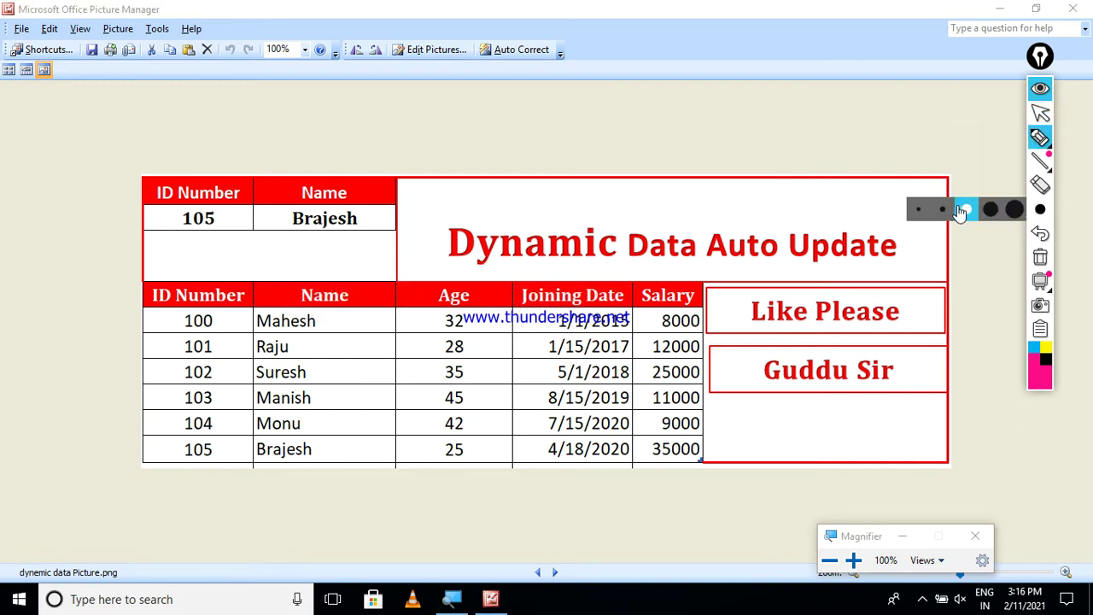
click(919, 209)
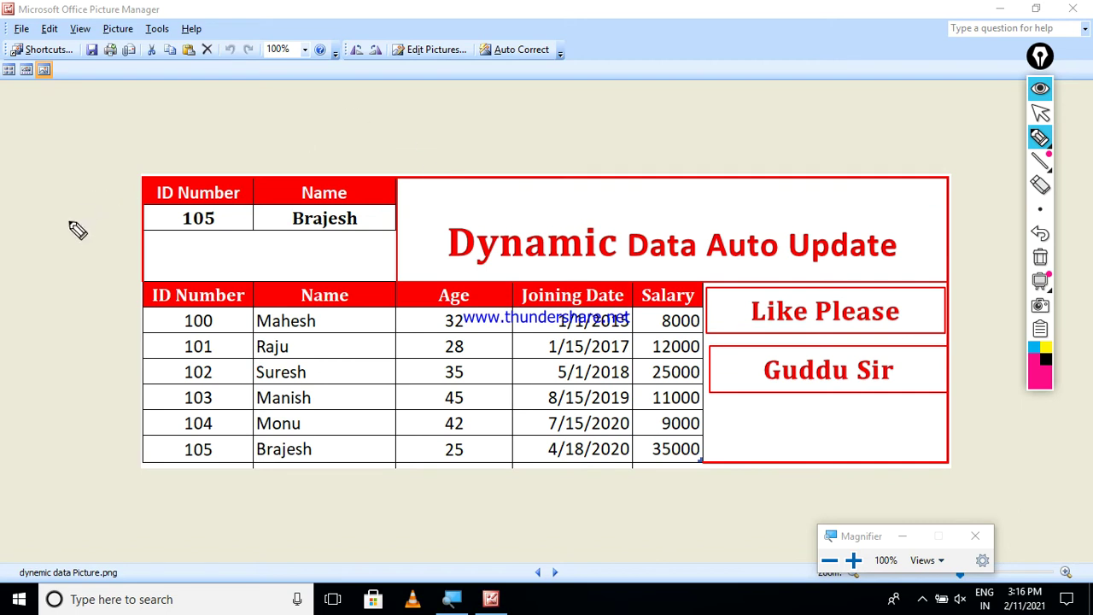
drag(88, 203, 142, 186)
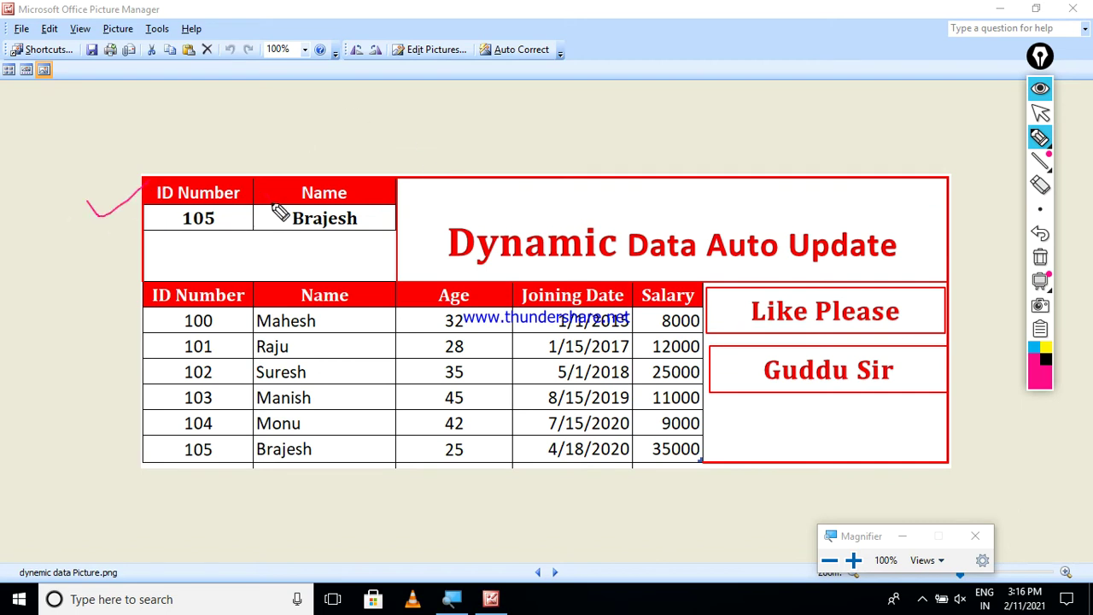
drag(270, 204, 320, 179)
drag(186, 460, 186, 523)
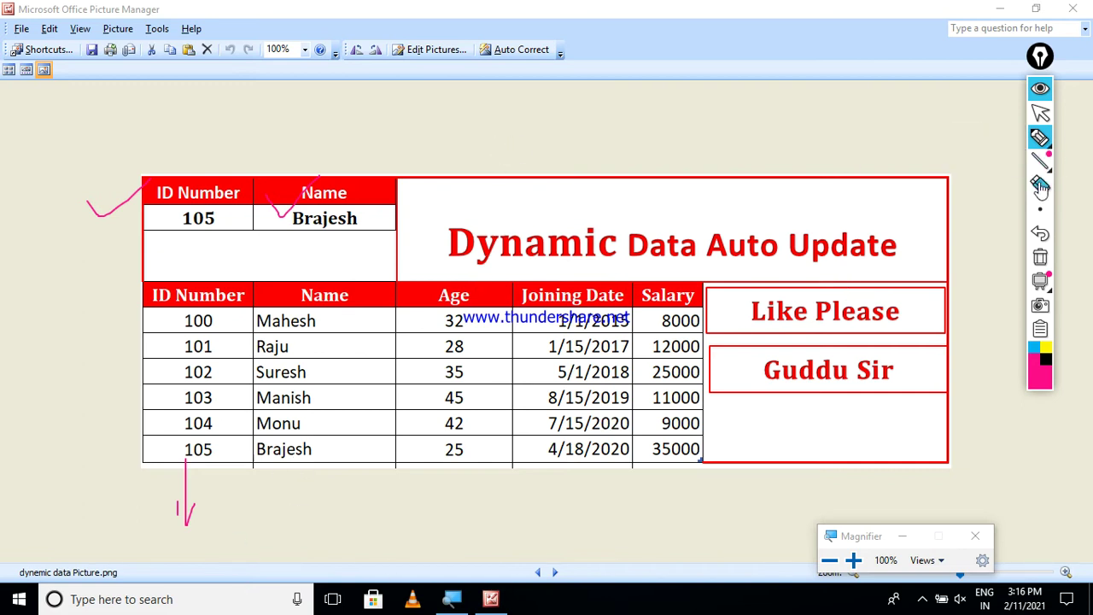
click(1040, 256)
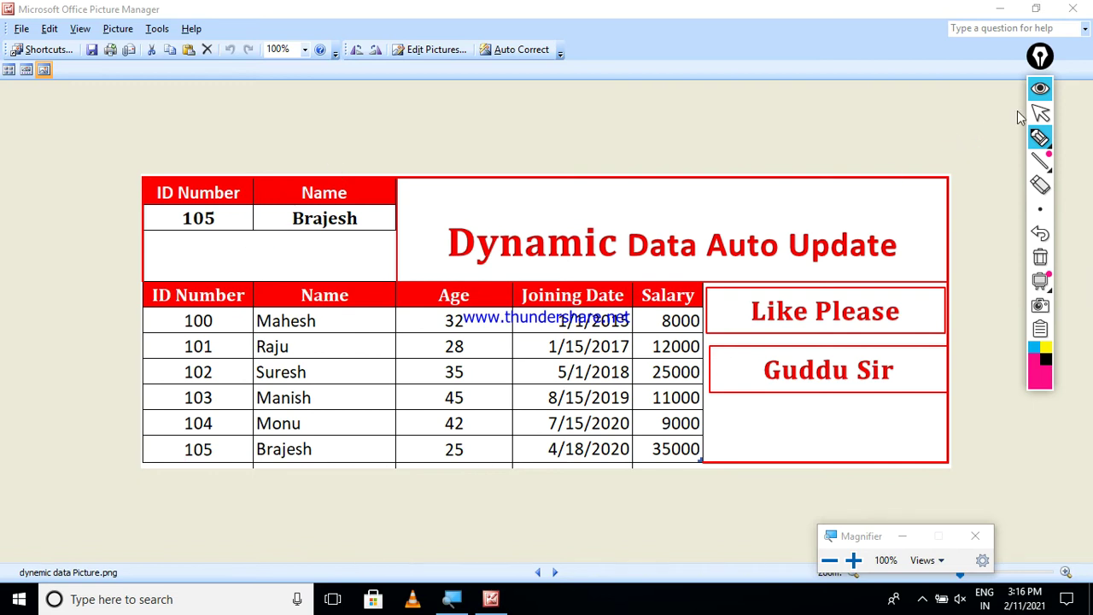
click(1040, 112)
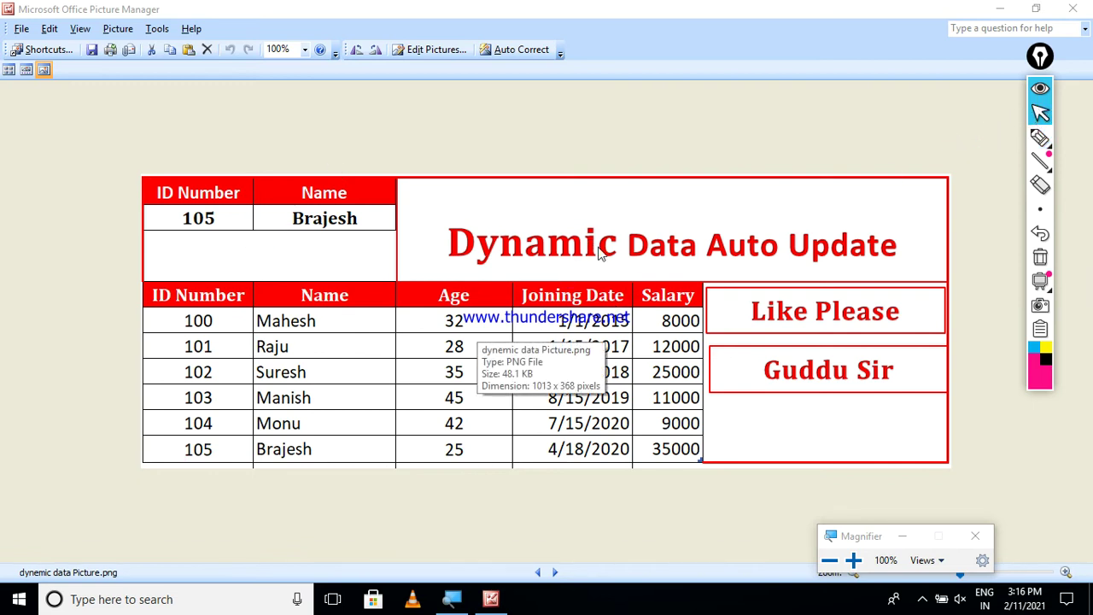
- Launch Excel and open the recent workbook dynemic data vlookup.xlsx
key(super+r)
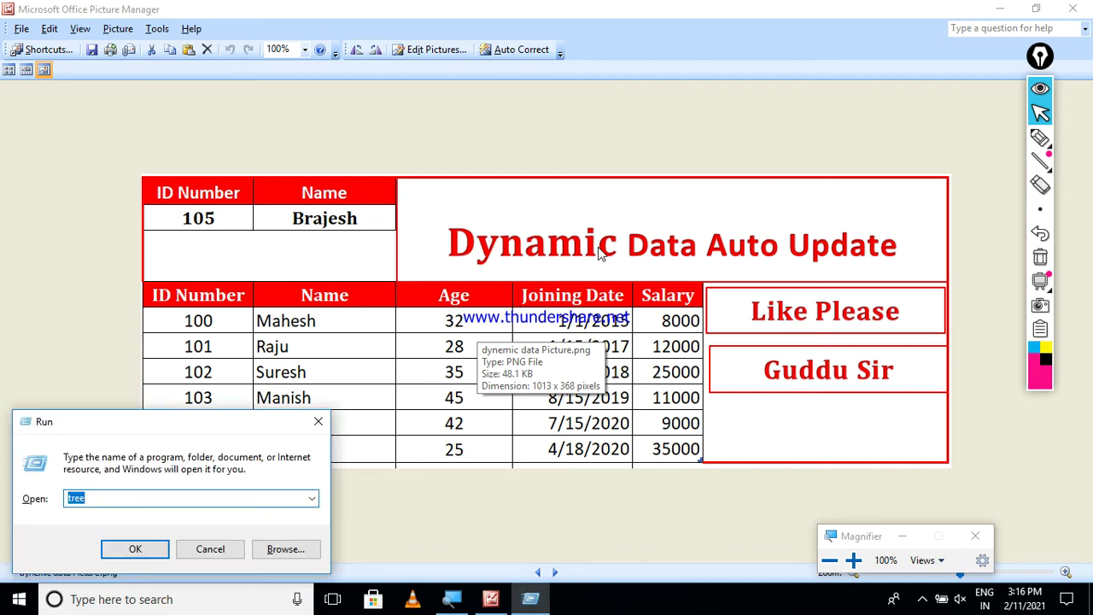
text(excel)
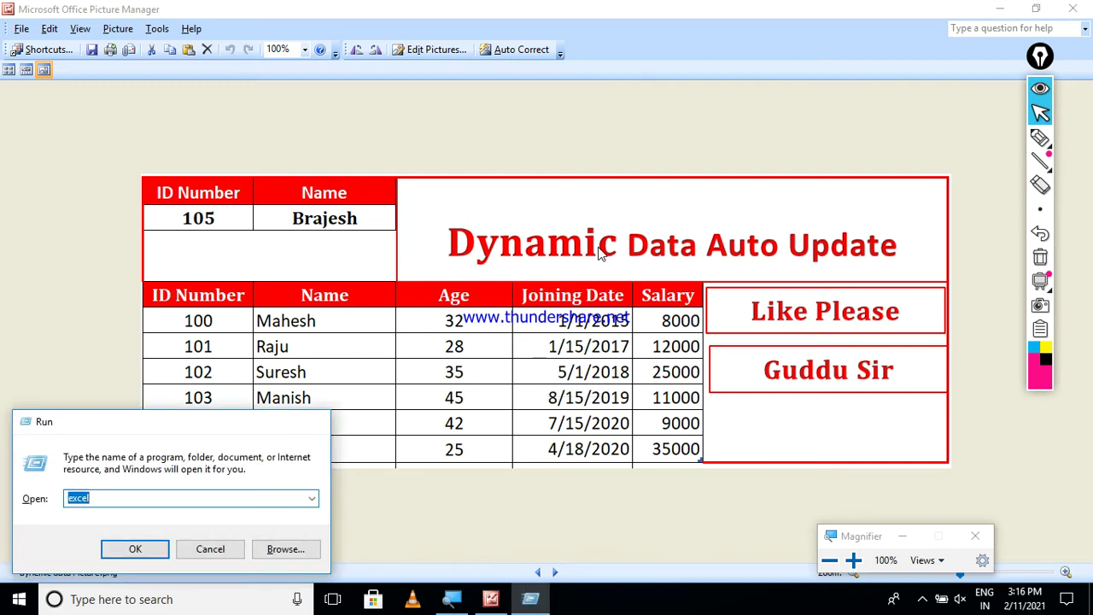
key(Return)
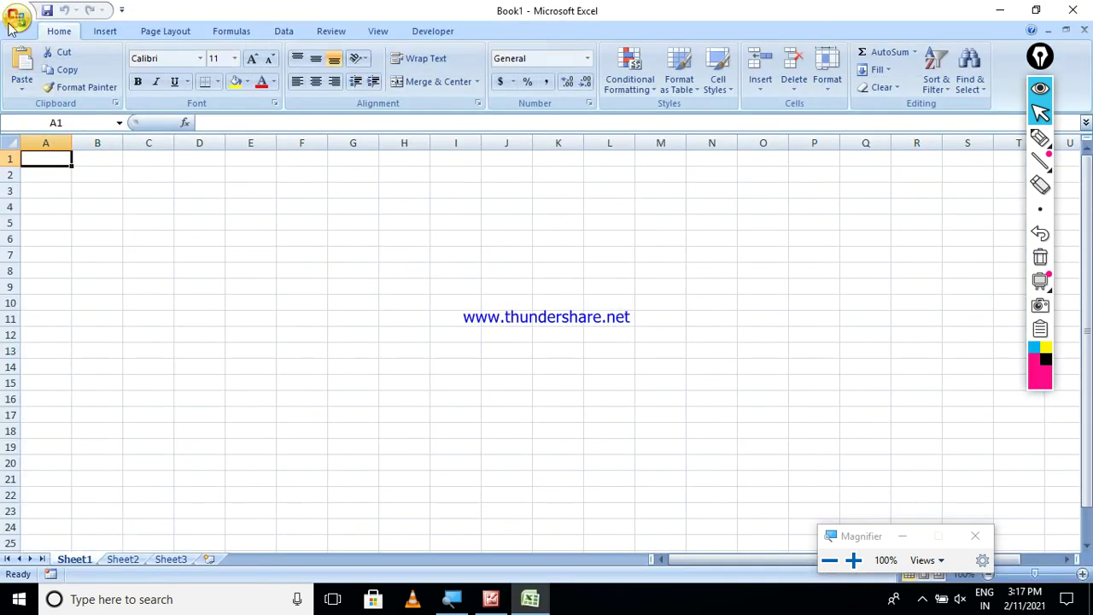
click(14, 23)
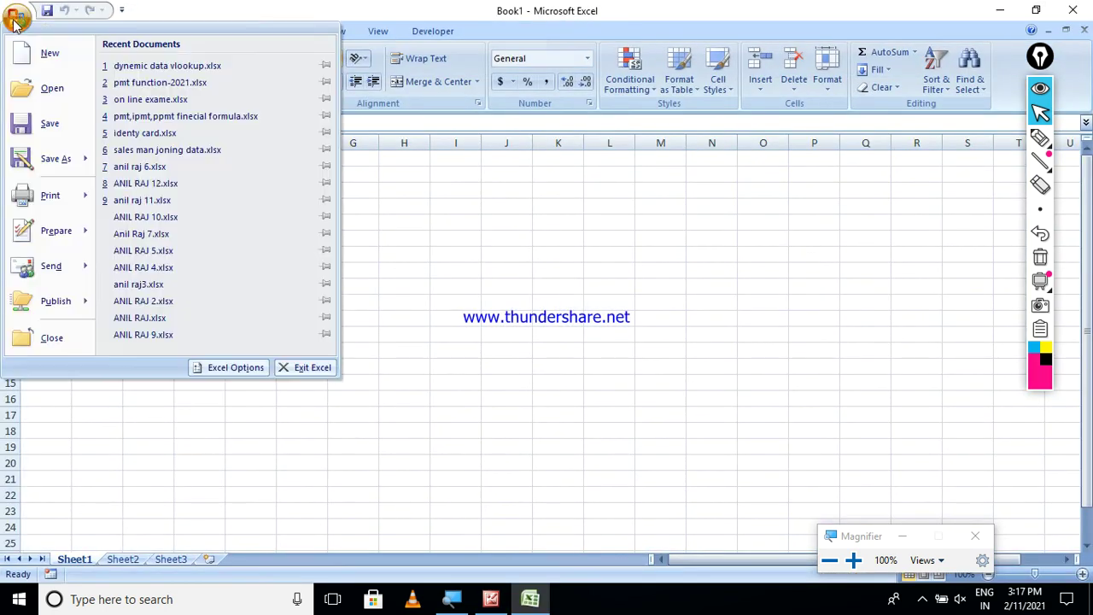
click(162, 74)
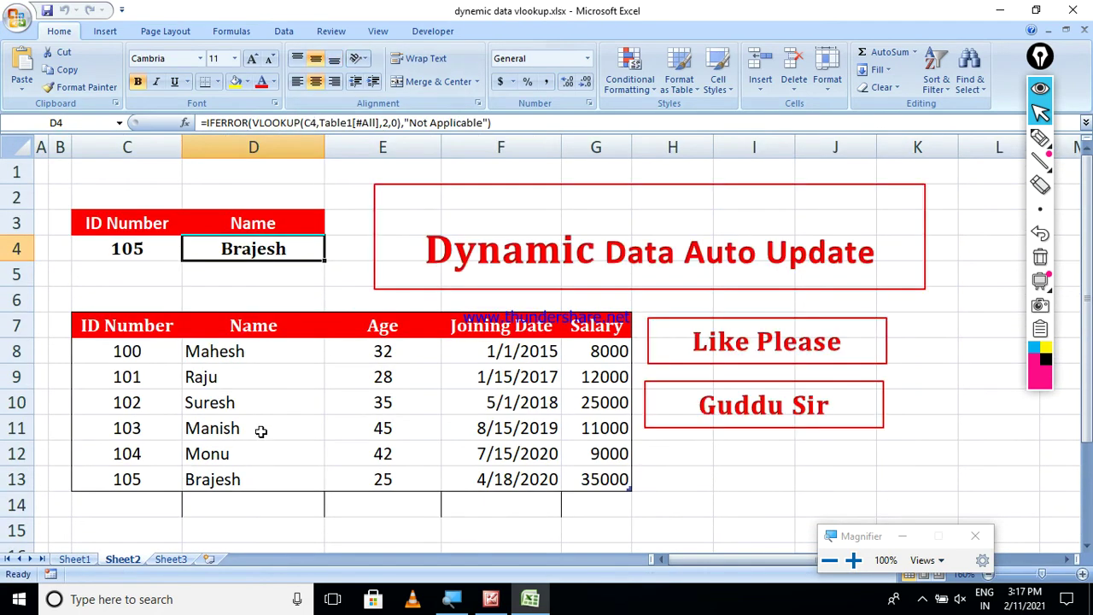
- On Sheet1, choose 104 from the list of allowed values in lookup cell B4
click(82, 562)
click(240, 347)
click(151, 308)
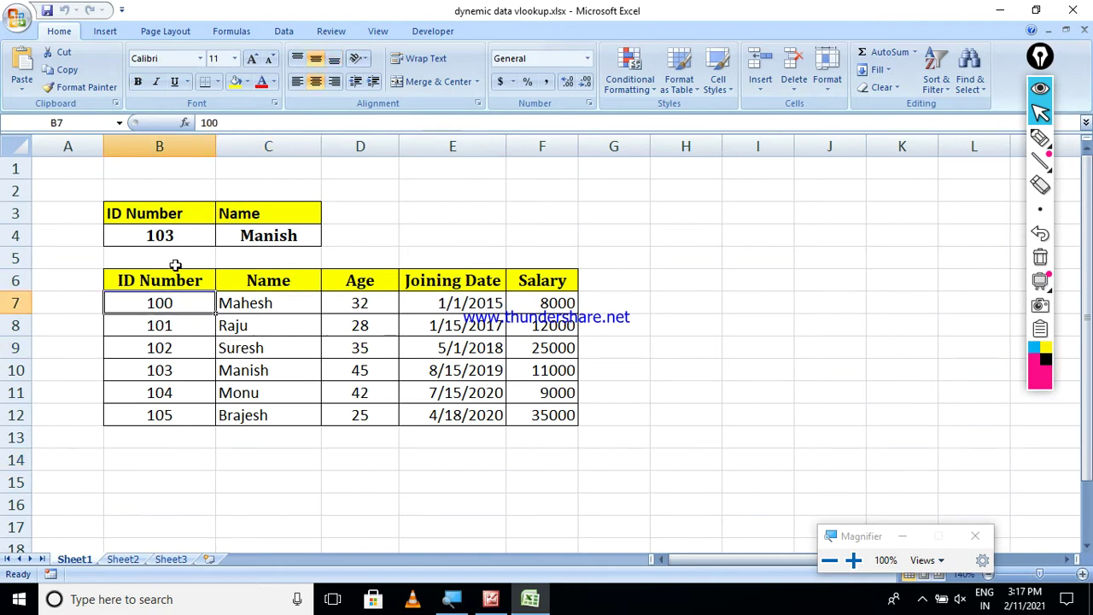
click(174, 239)
click(222, 239)
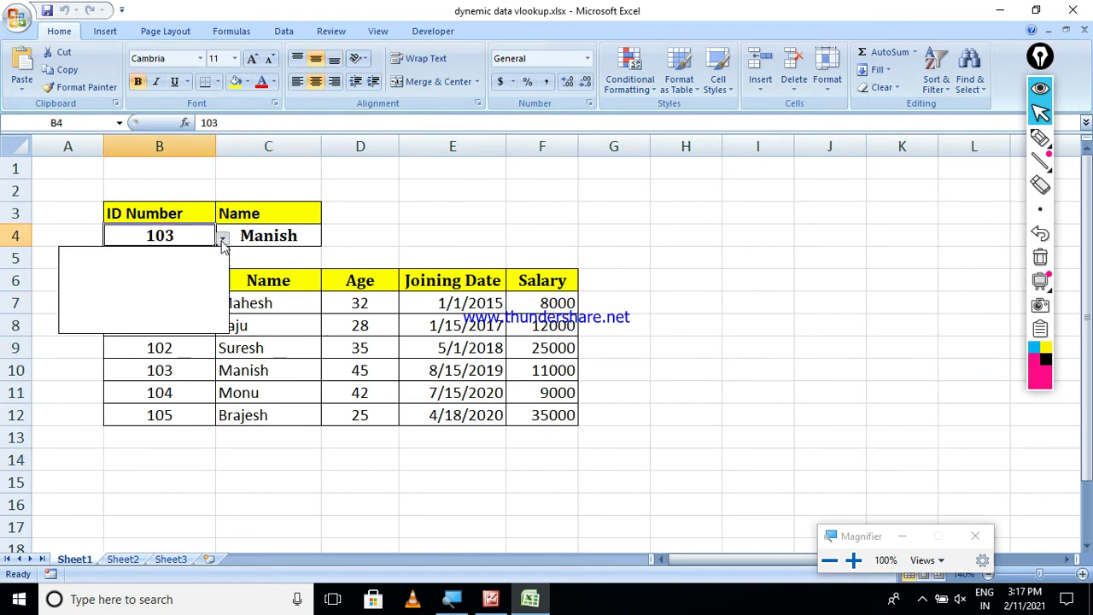
click(154, 313)
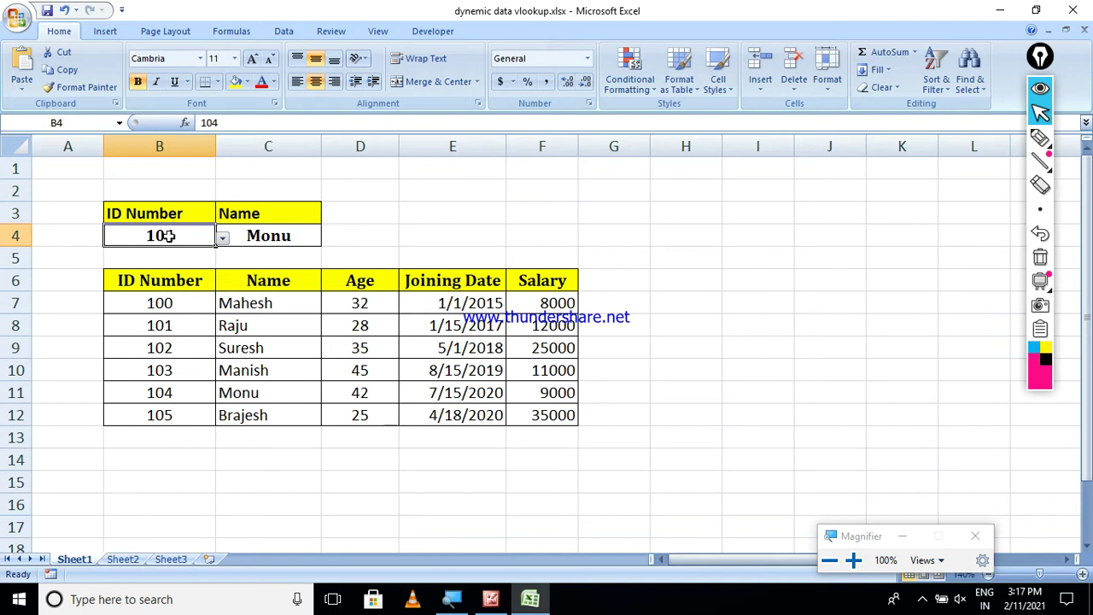
- Try to enter 106 in lookup cell B4, and cancel the entry
text(1)
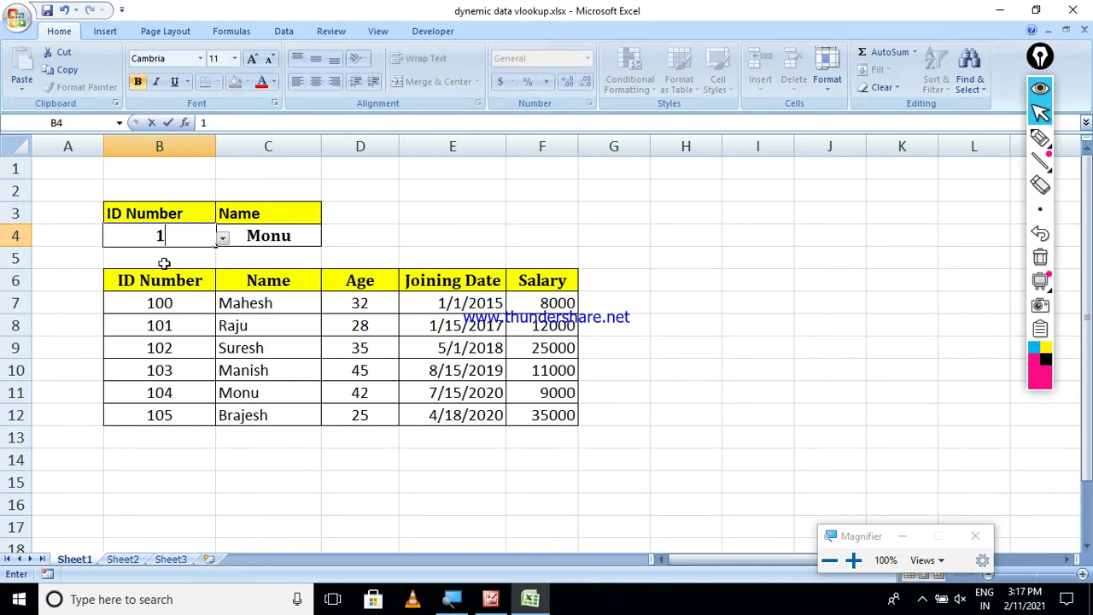
text(06)
key(Return)
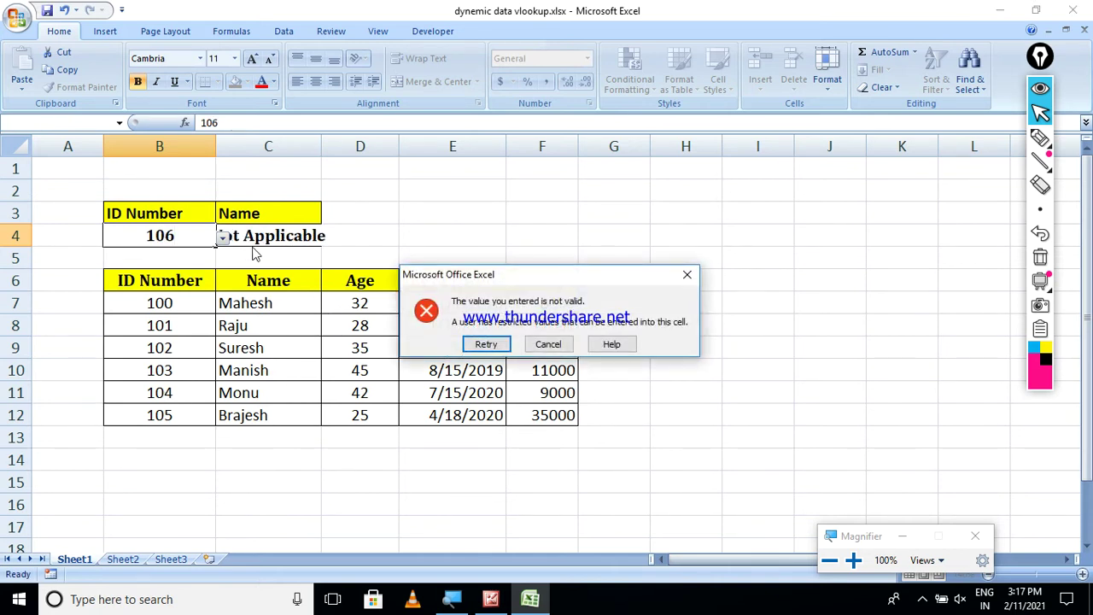
click(548, 344)
- Add a record in row 13 below the data, with 106 in B13 and the person's first name in C13
click(153, 441)
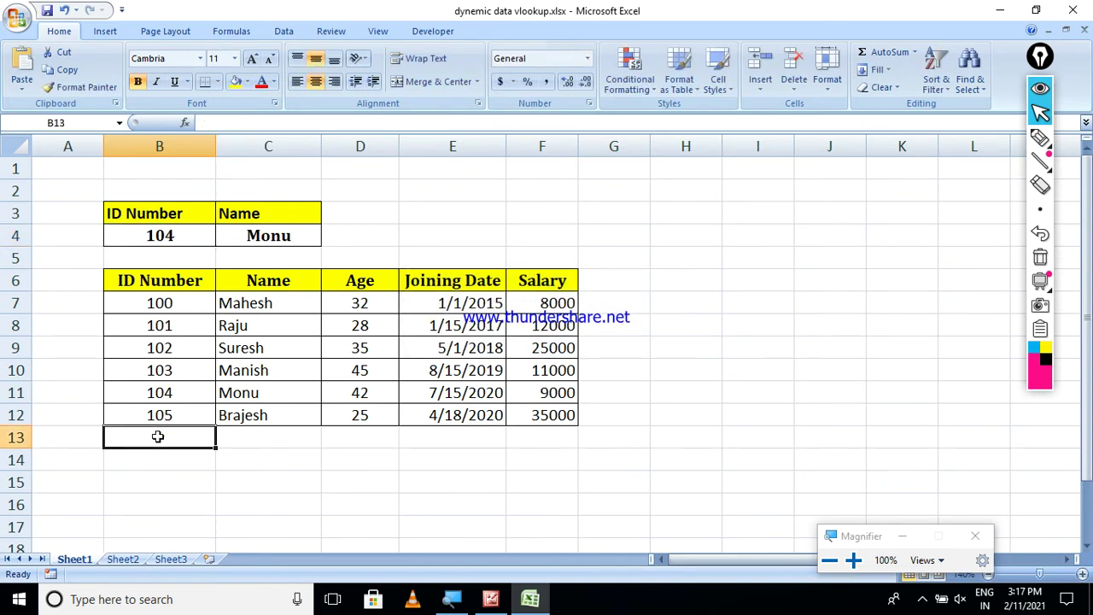
text(106)
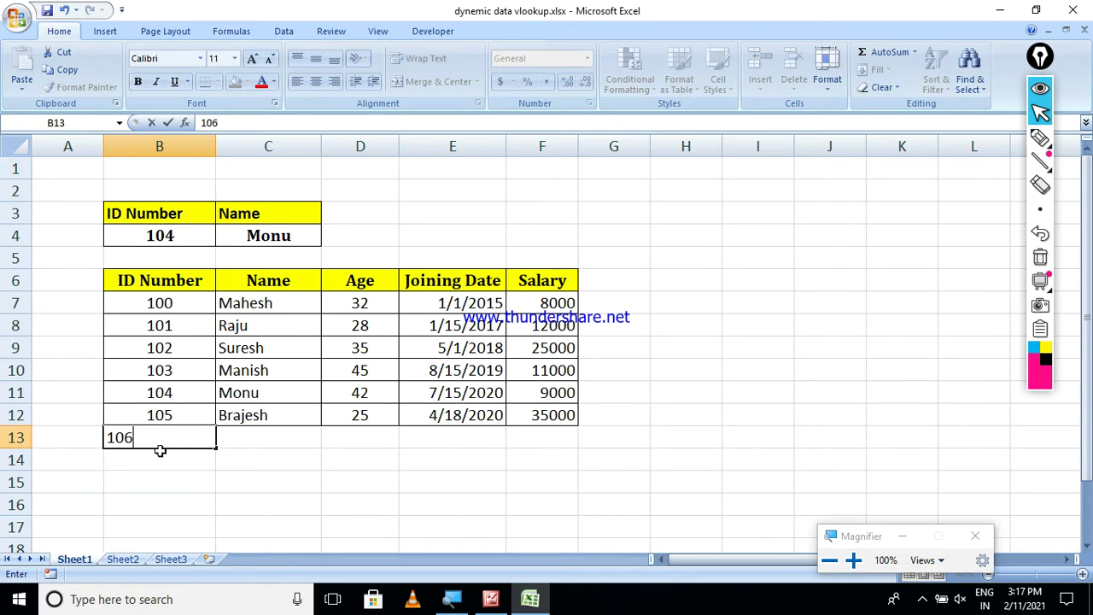
click(235, 437)
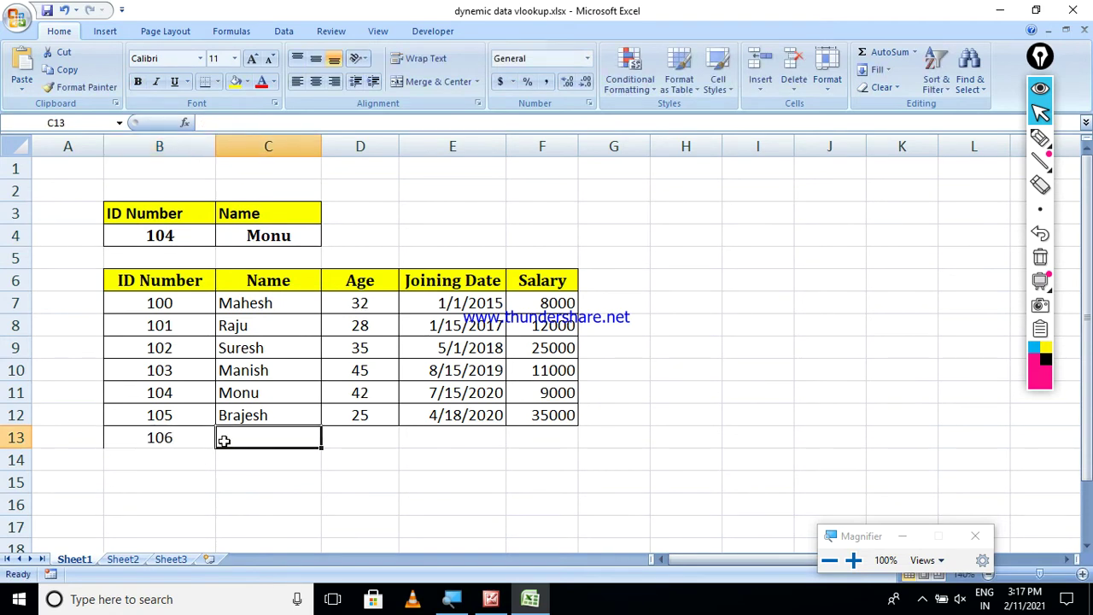
text(mohan)
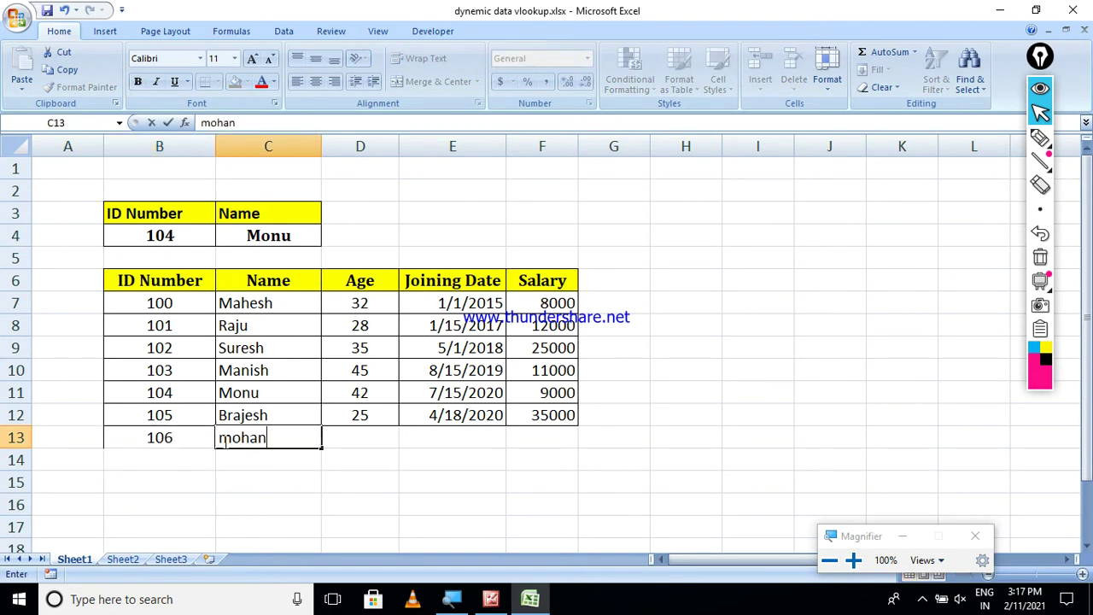
click(219, 478)
- Choose 105 from the list of allowed values in lookup cell B4
click(190, 419)
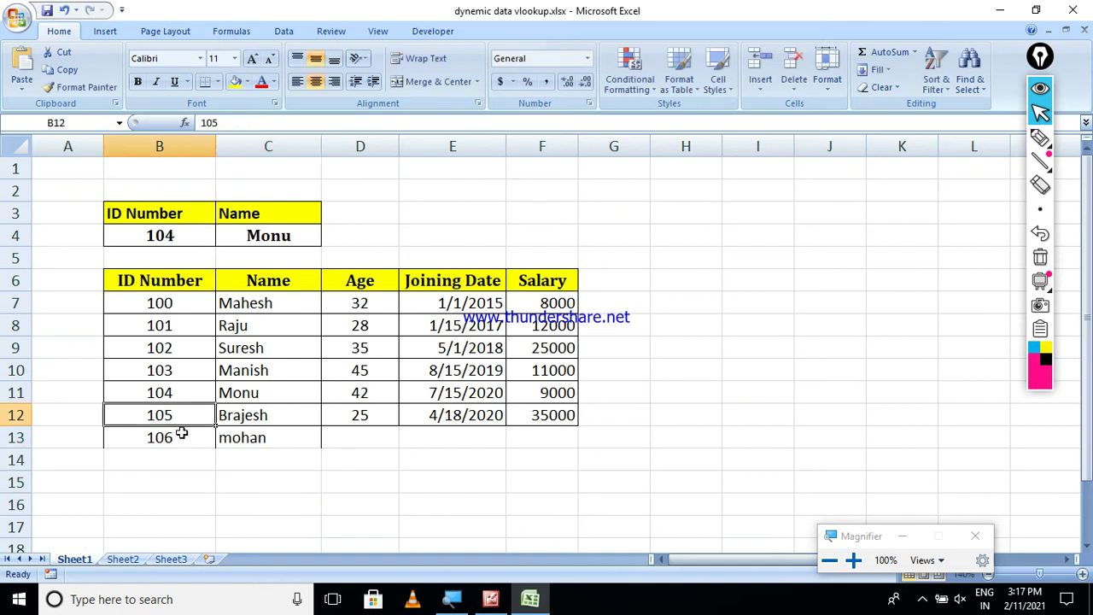
click(181, 437)
click(181, 230)
click(222, 238)
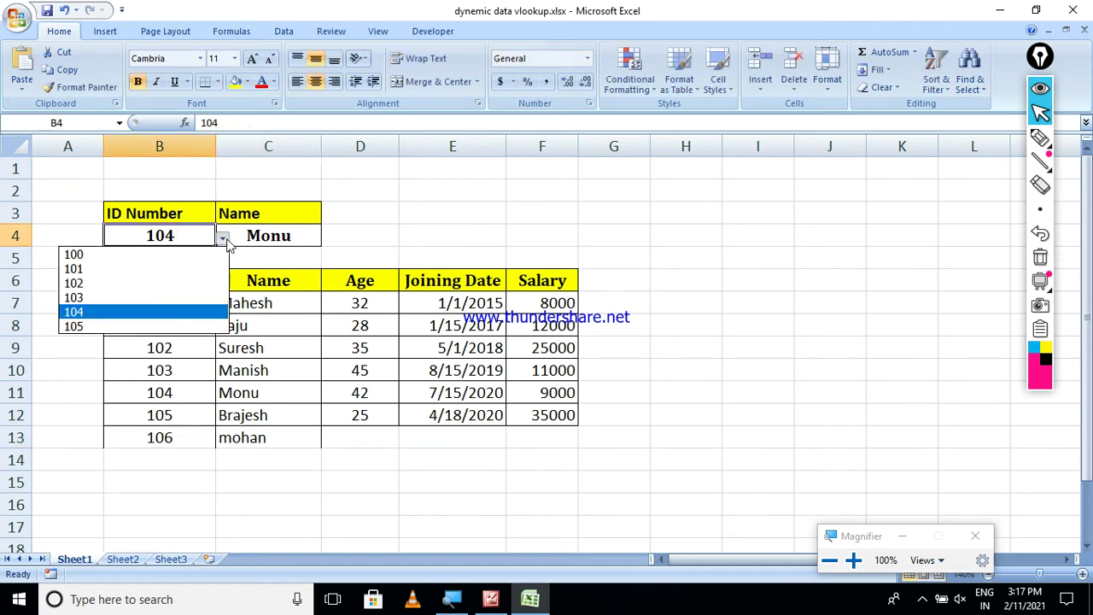
click(146, 326)
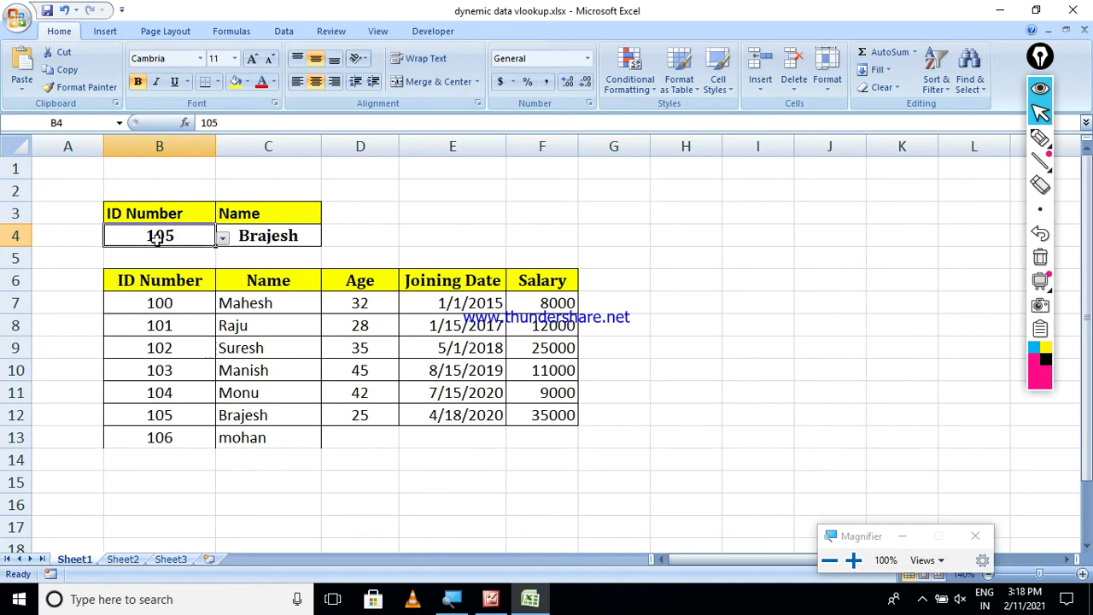
- Try entering 106 in lookup cell B4 again with the new record in place, and cancel the entry
text(106)
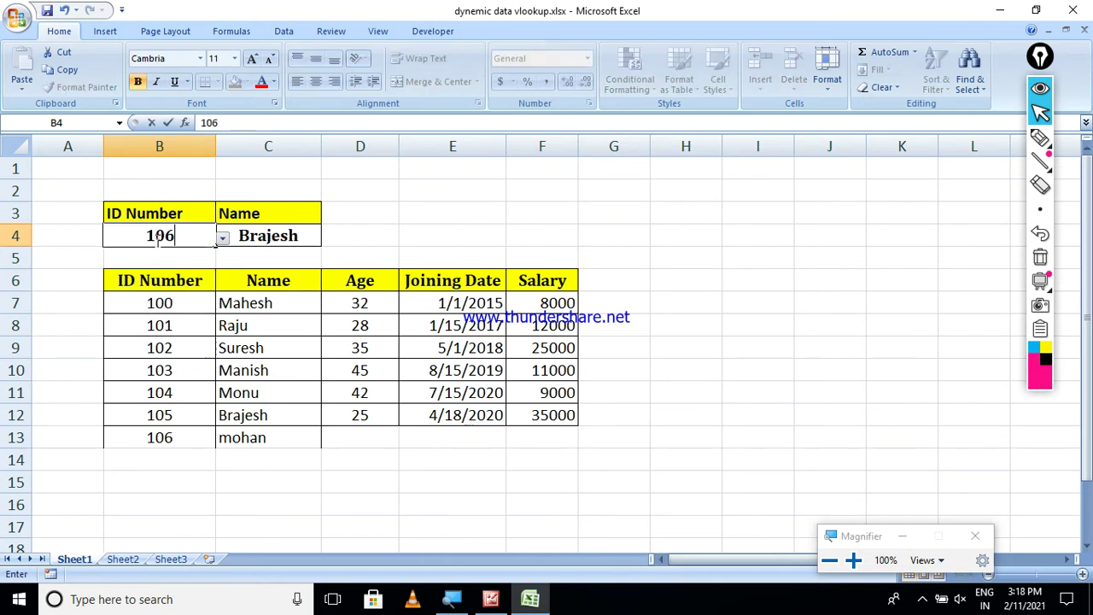
key(Return)
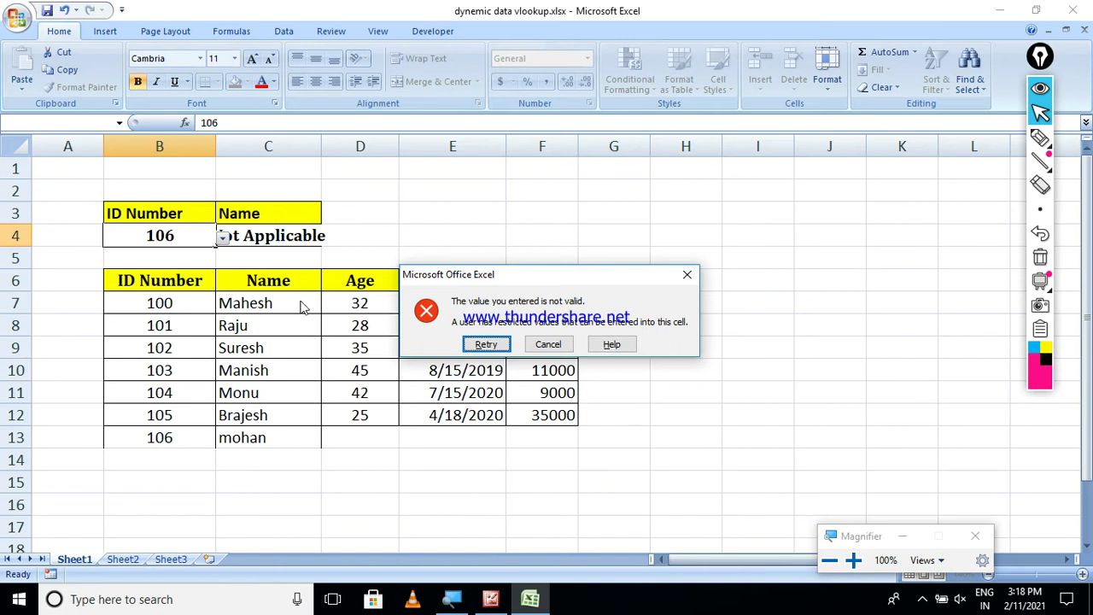
click(567, 349)
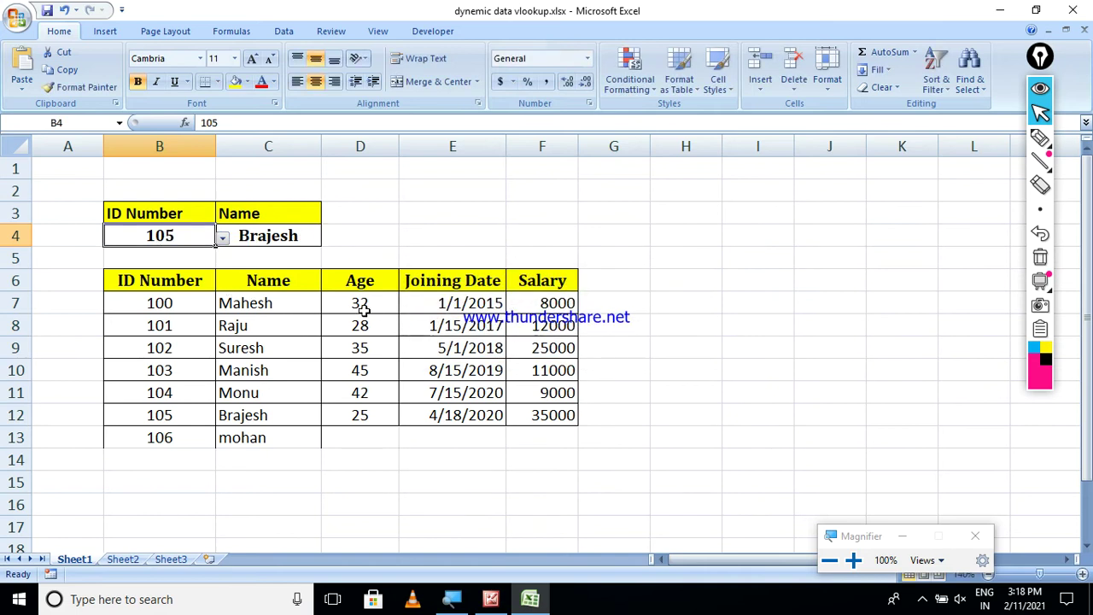
- Clear all data validation settings from lookup cell B4
click(289, 34)
click(617, 65)
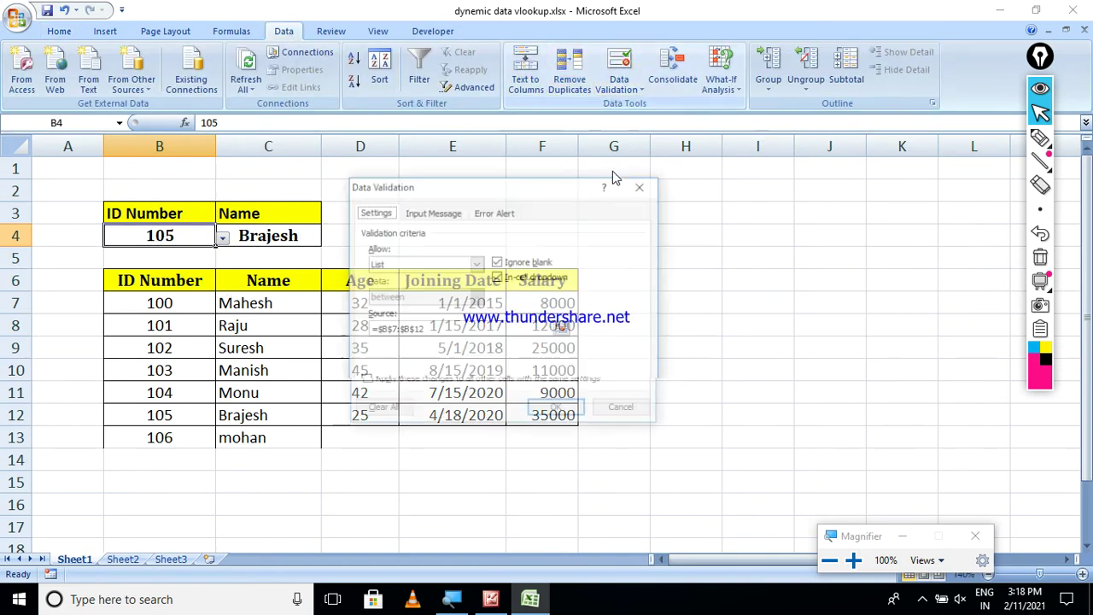
click(381, 411)
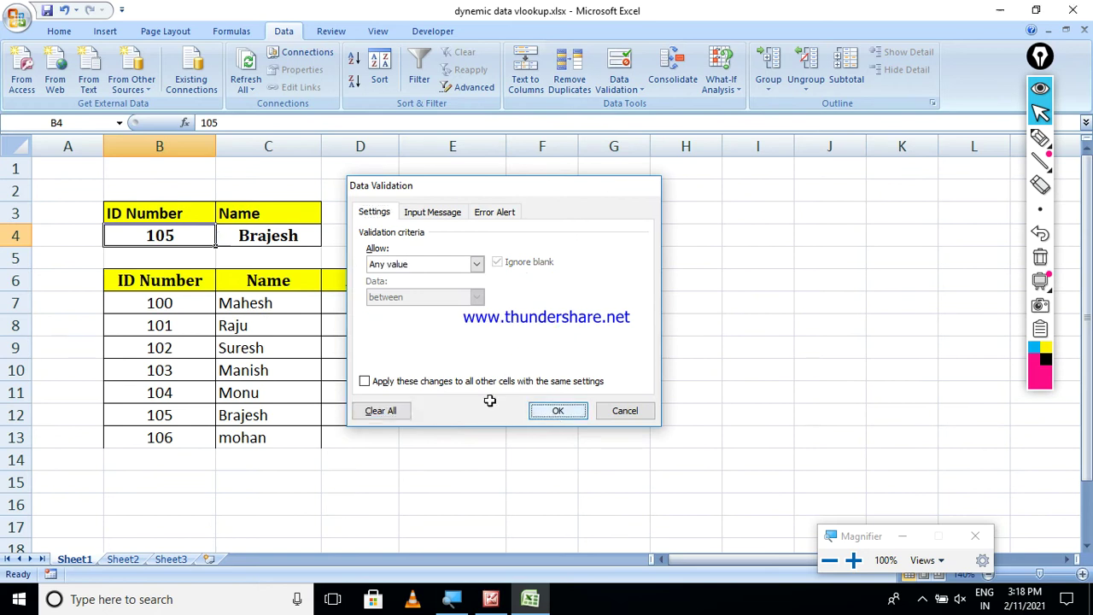
click(558, 411)
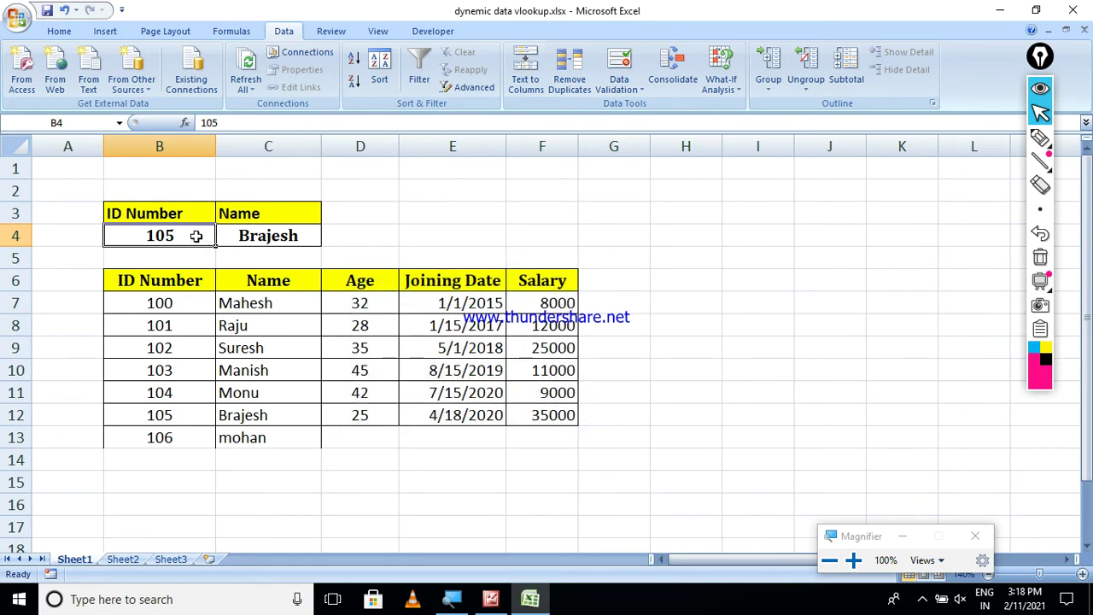
- Enter 106 in lookup cell B4 and compare the lookup result with the new record in row 13
text(106)
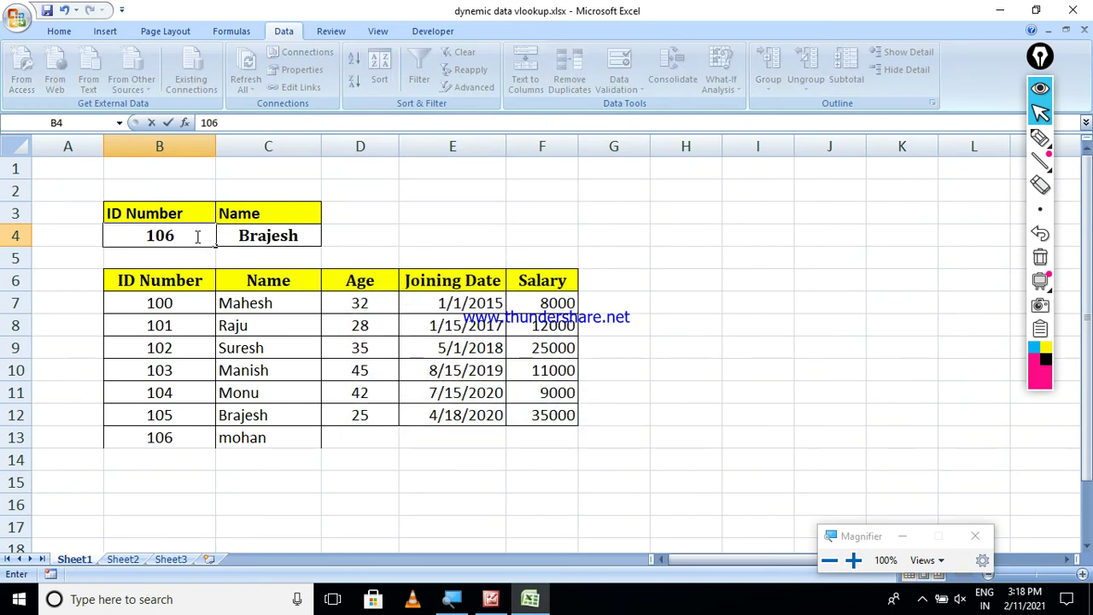
key(Return)
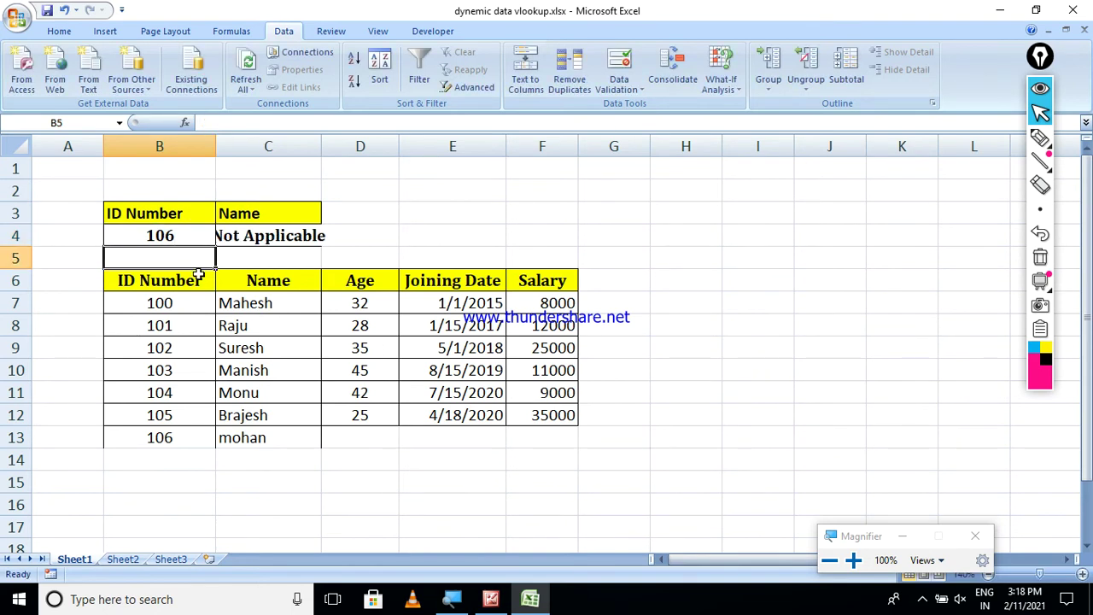
drag(172, 439, 244, 444)
click(172, 247)
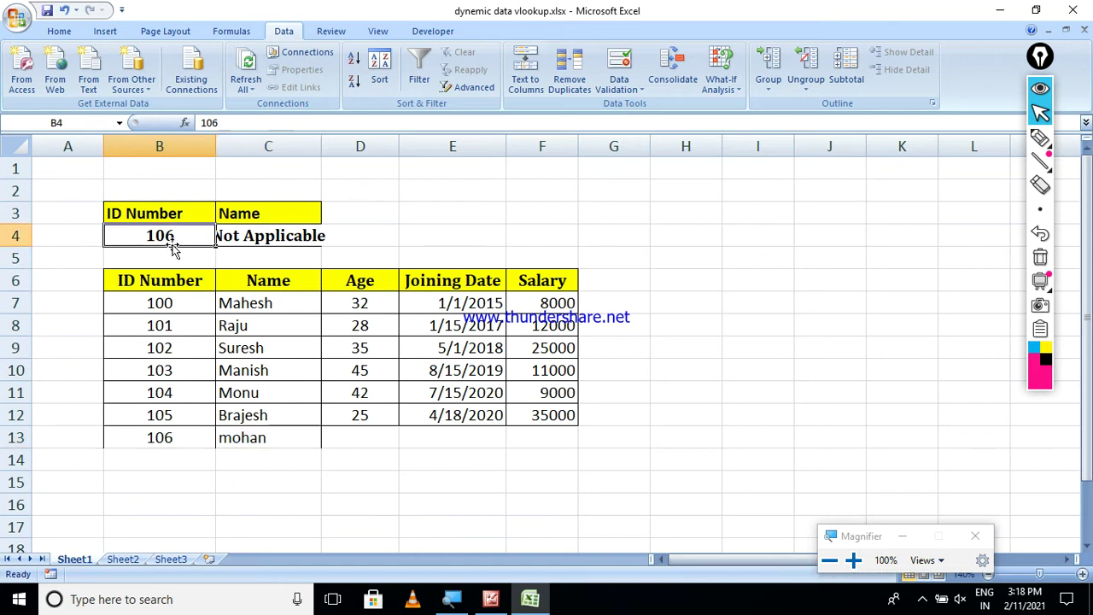
click(145, 453)
click(150, 463)
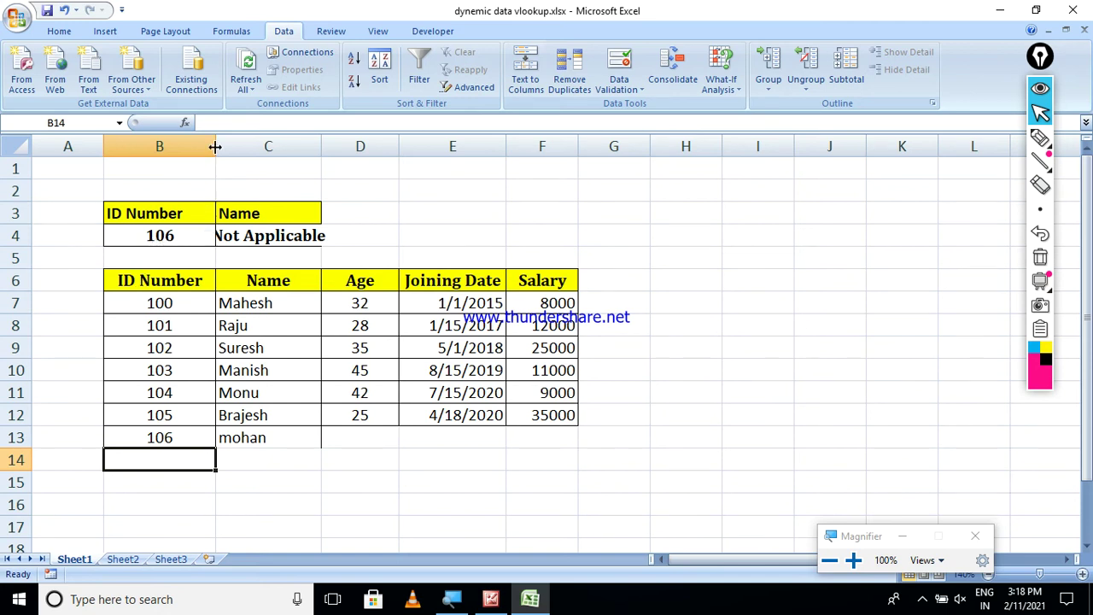
- Widen column B slightly and column C enough to fit the lookup result, and switch to Sheet2
drag(216, 146, 223, 146)
drag(329, 147, 378, 150)
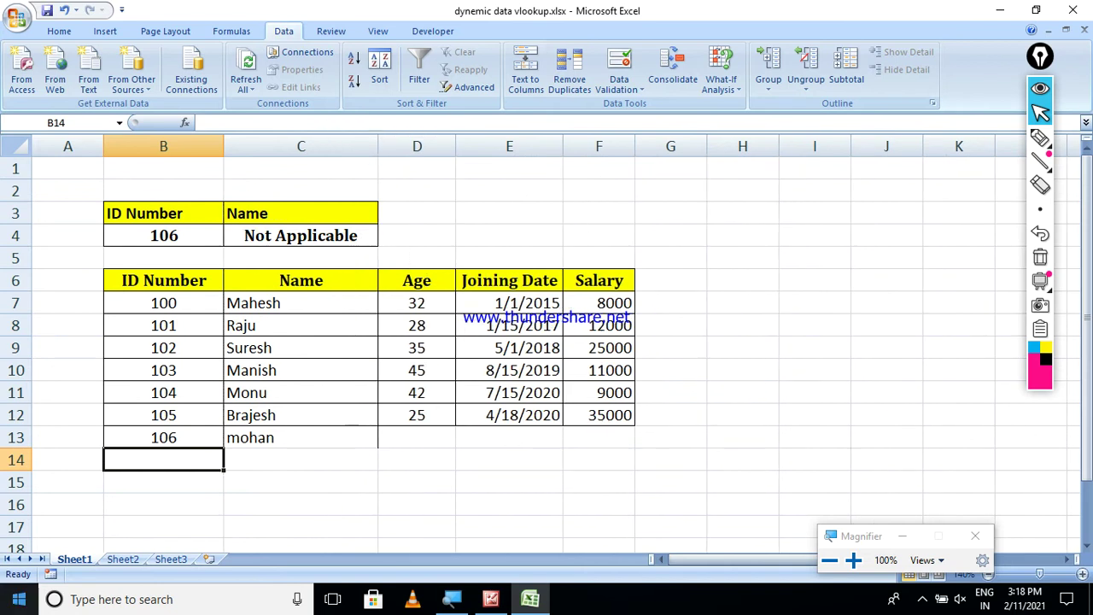
click(122, 558)
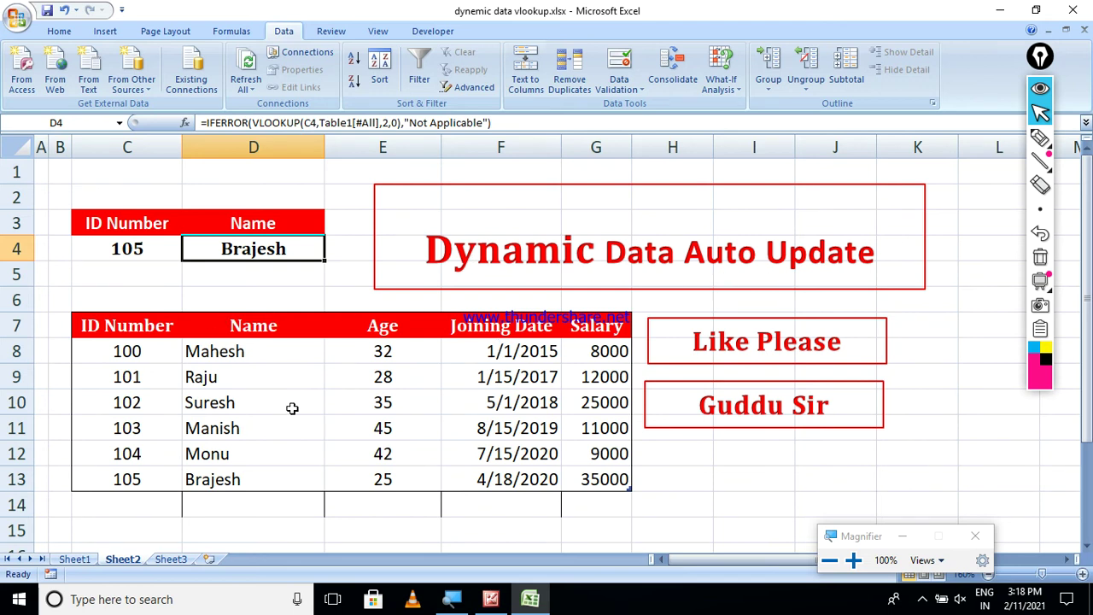
- Add a new record directly below the table in row 14 with ID number 106 and an employee name
click(241, 414)
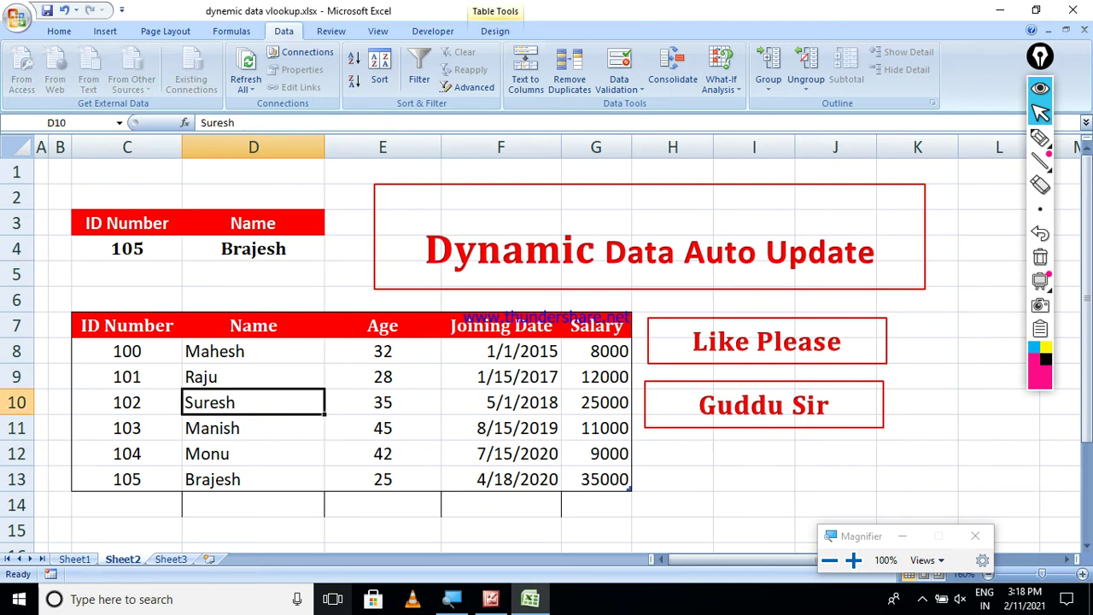
click(163, 499)
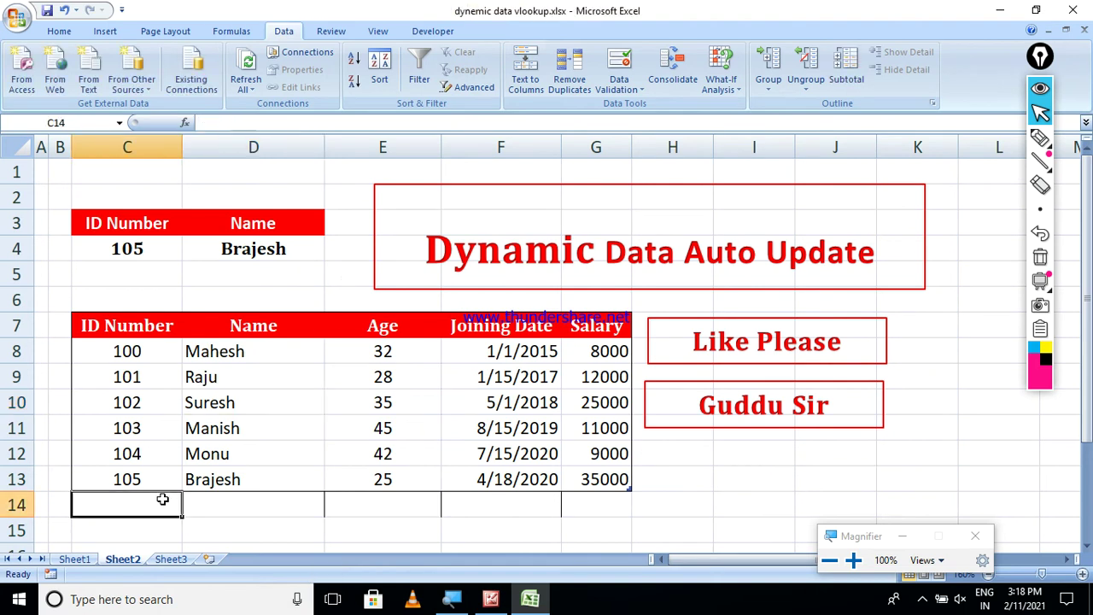
text(106)
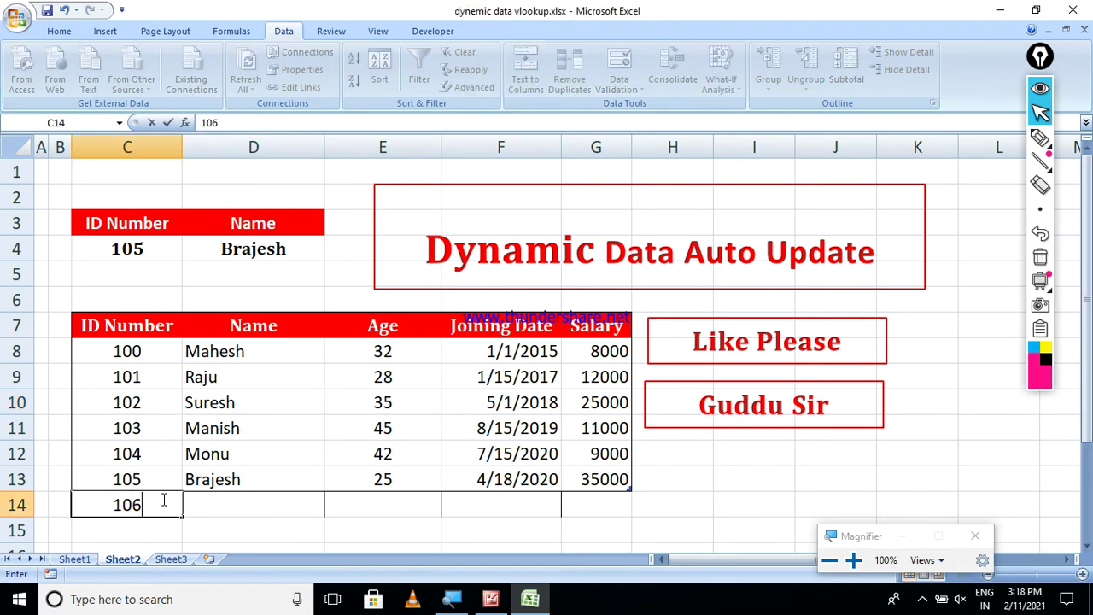
key(Tab)
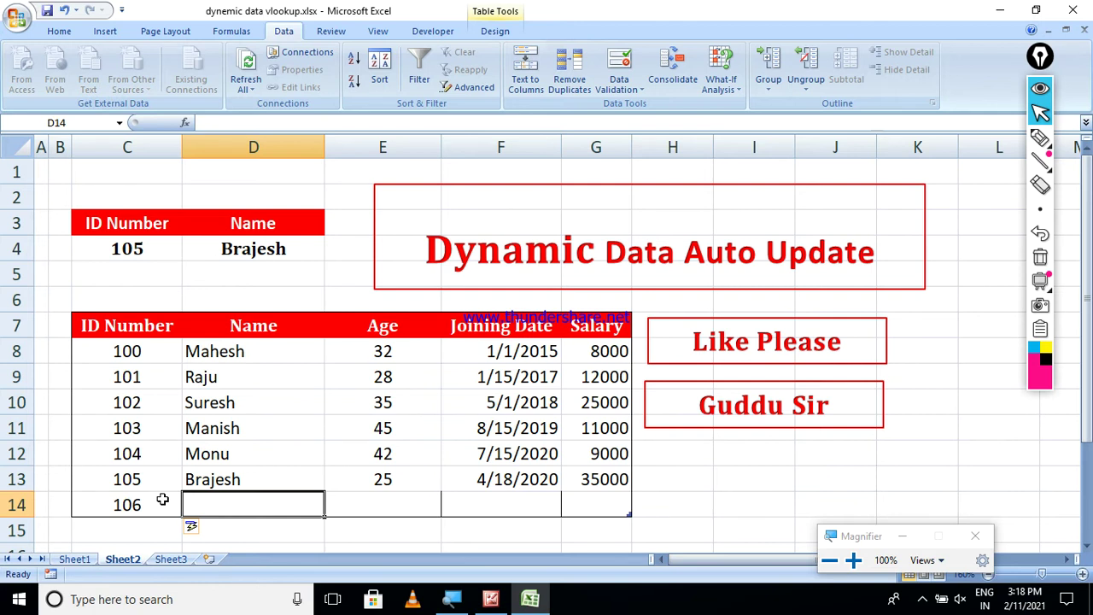
text(manish)
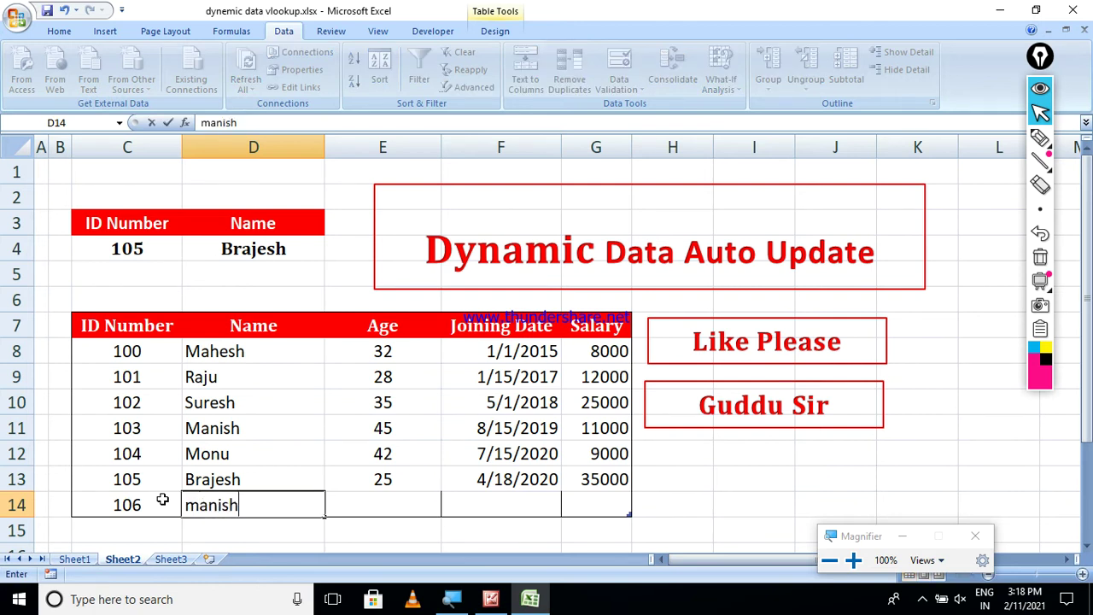
key(Return)
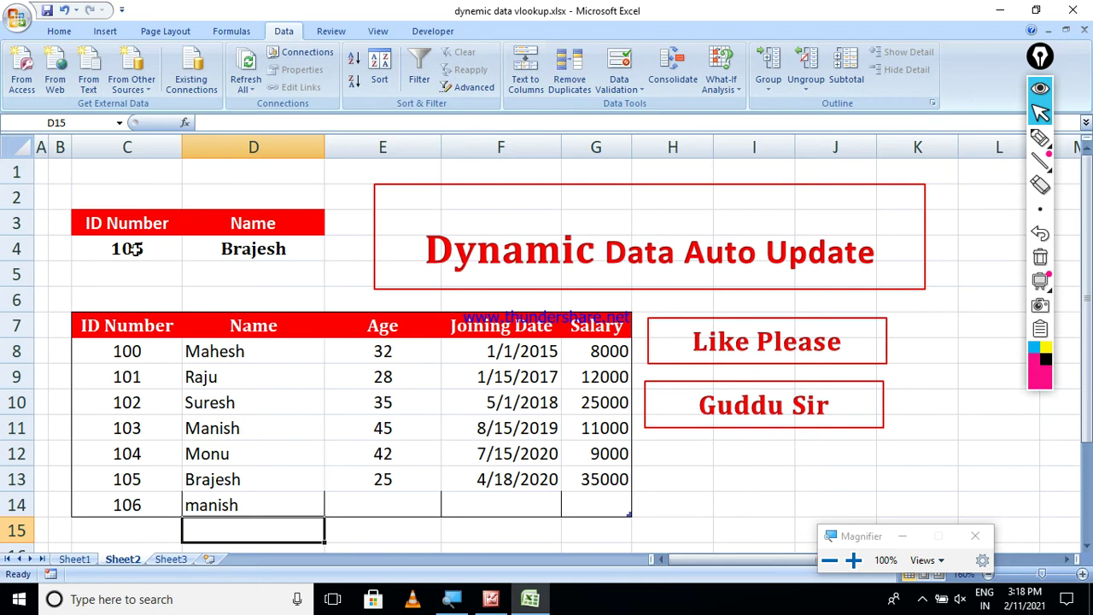
- Look up ID number 106 in lookup cell C4
click(133, 249)
text(106)
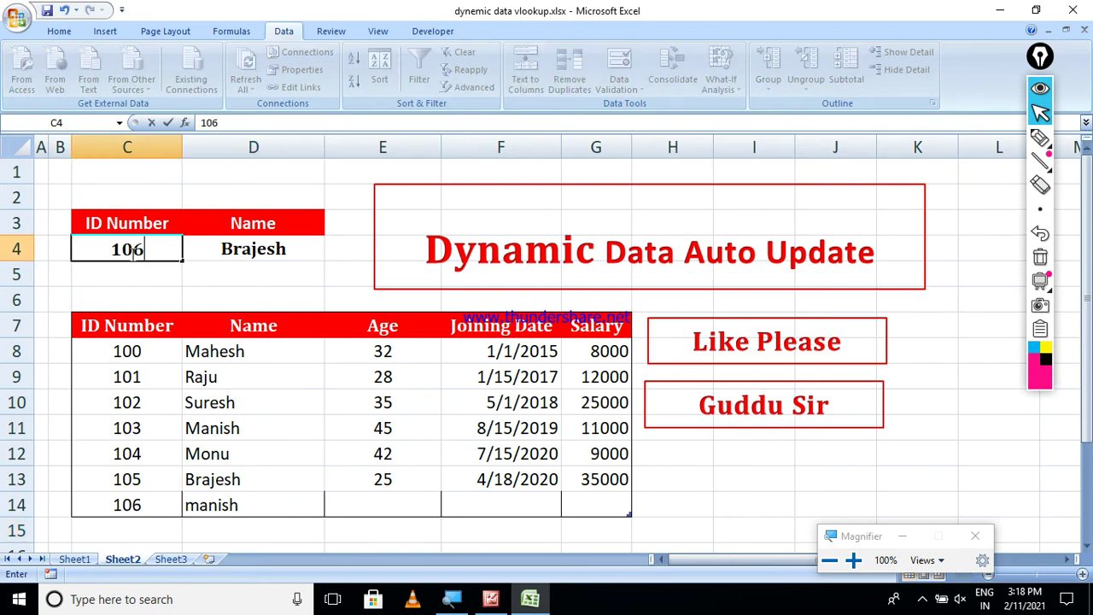
key(Return)
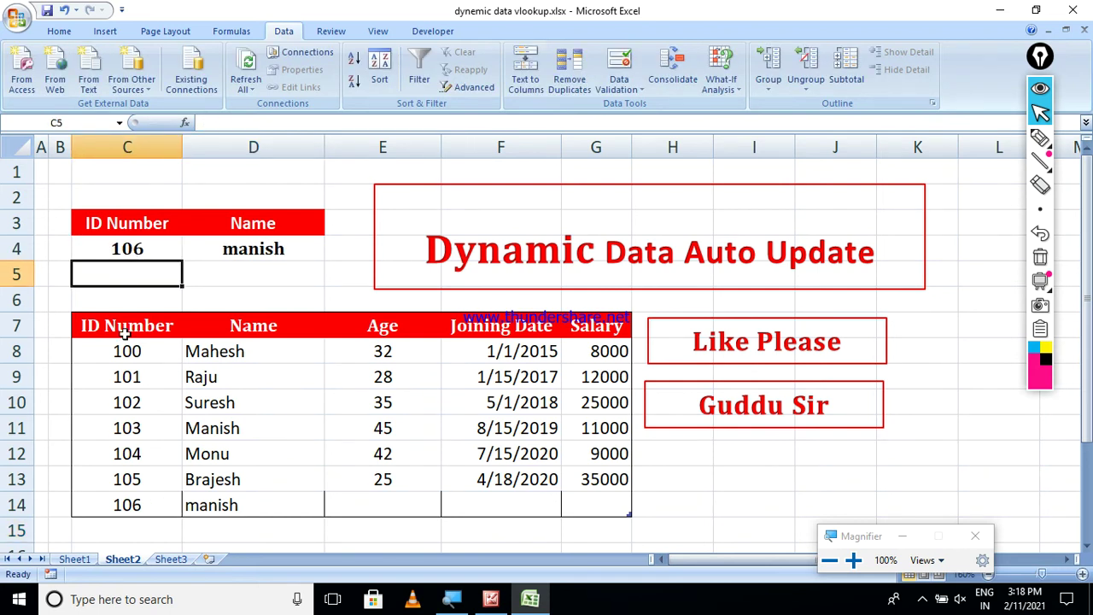
- Add another record below the table in row 15 with ID number 107 and an employee name
click(133, 527)
text(107)
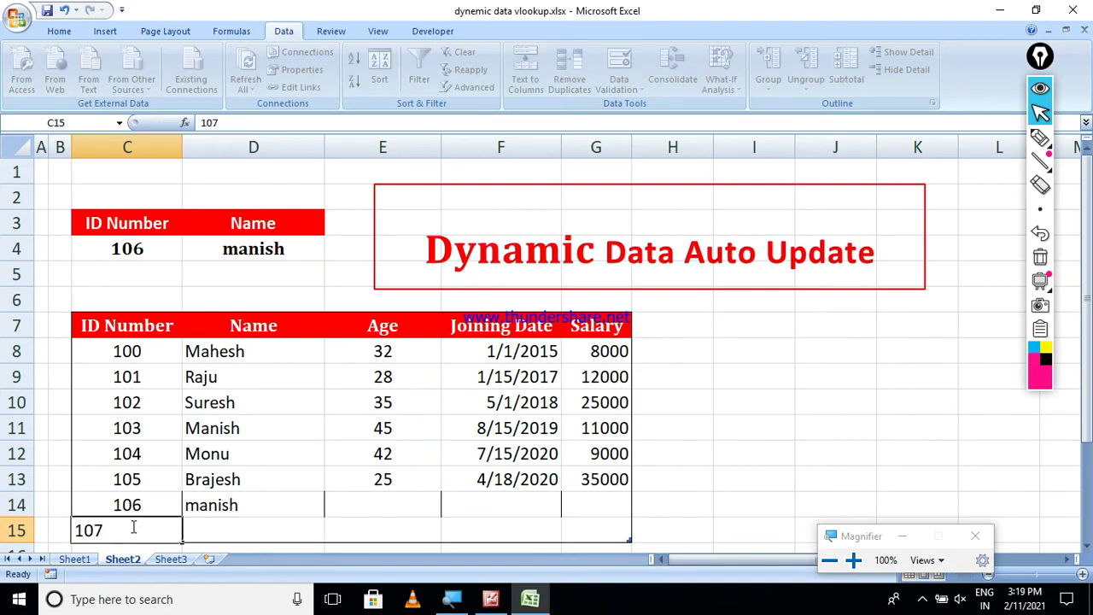
key(Tab)
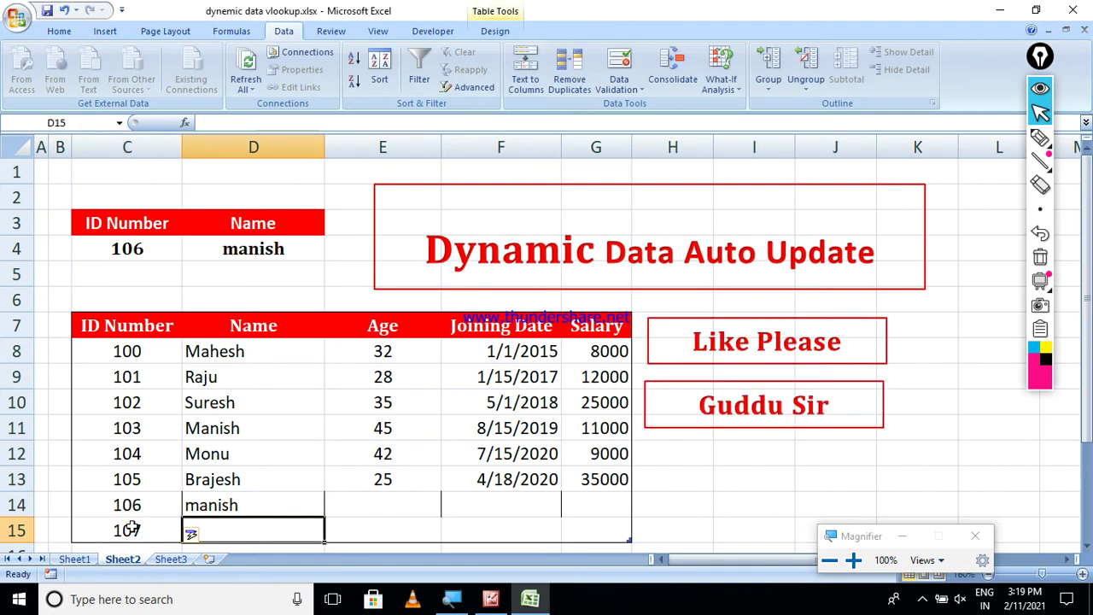
text(ro)
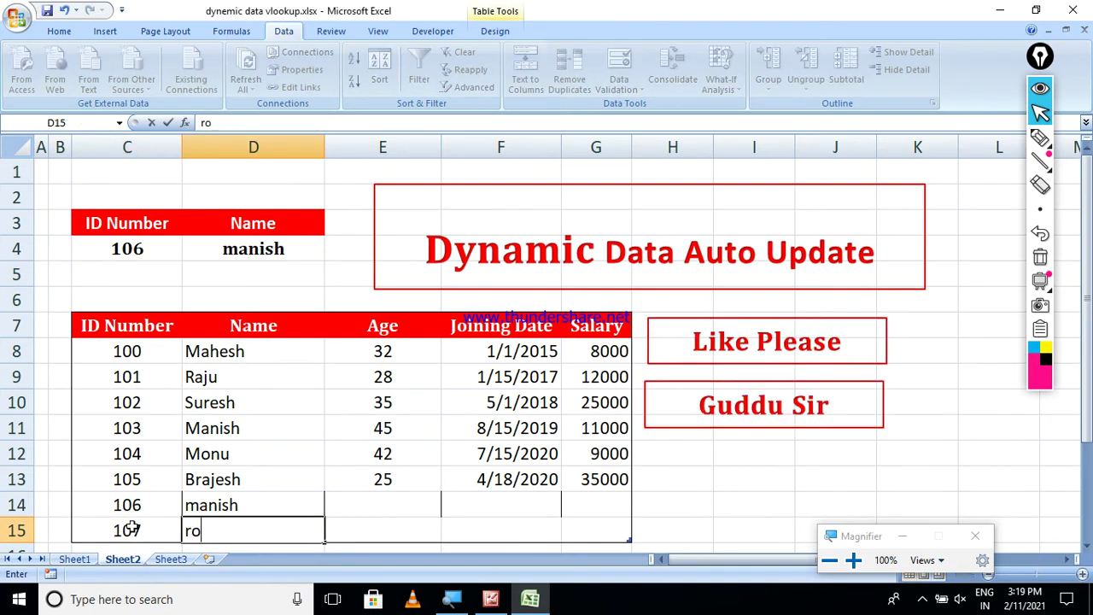
text(ah)
key(BackSpace)
key(BackSpace)
key(BackSpace)
key(Return)
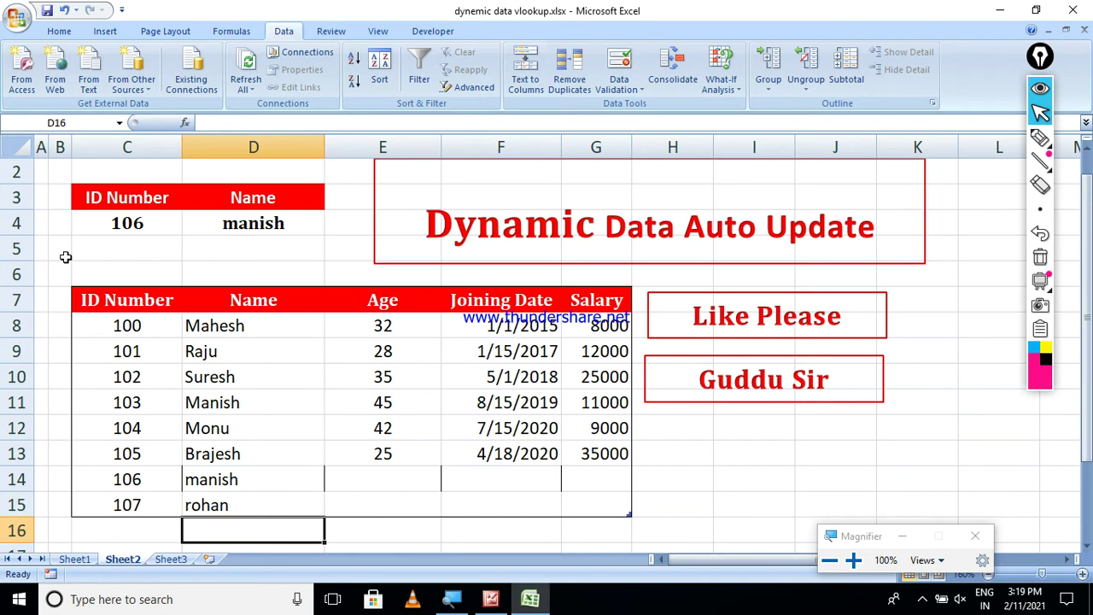
- Look up ID number 107 in lookup cell C4
click(108, 232)
text(107)
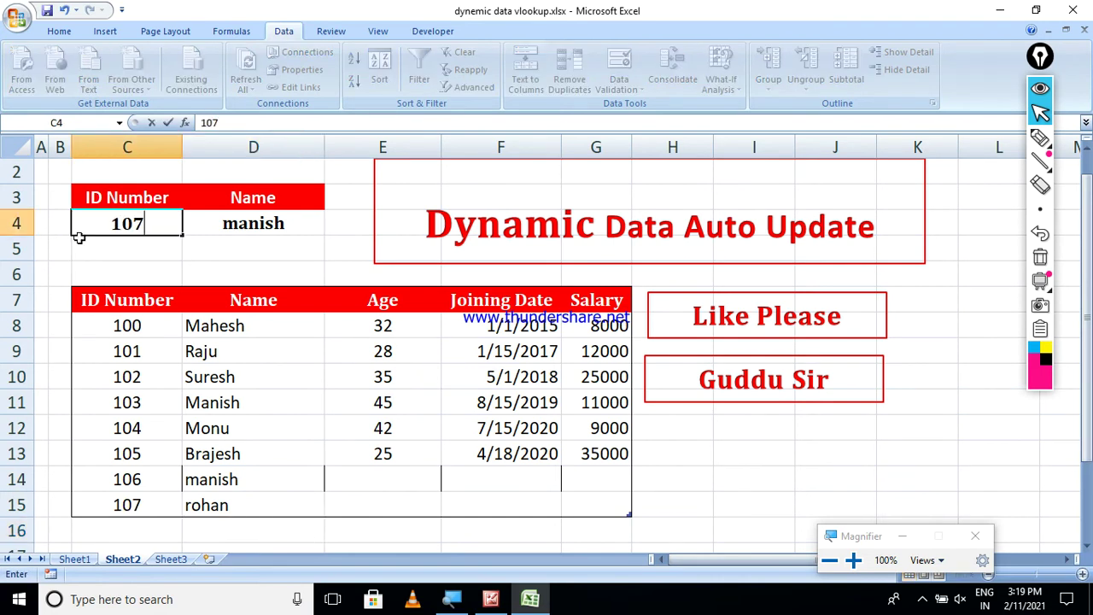
key(Return)
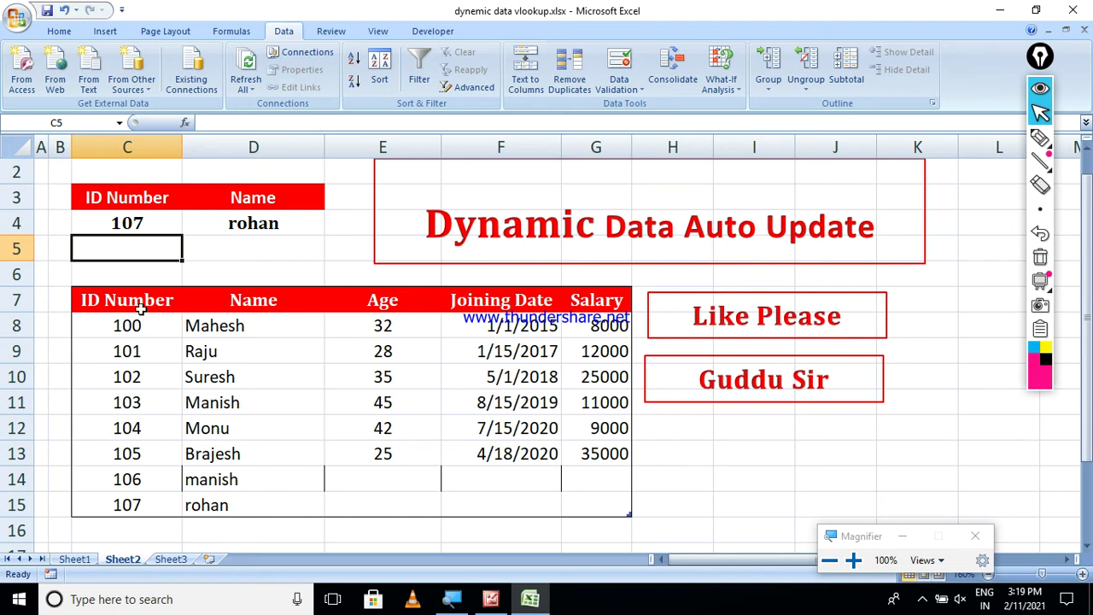
- Copy the whole table C7:G15 and paste it on Sheet3 starting at cell B5, with the sheet zoomed to 150%
drag(139, 301, 566, 498)
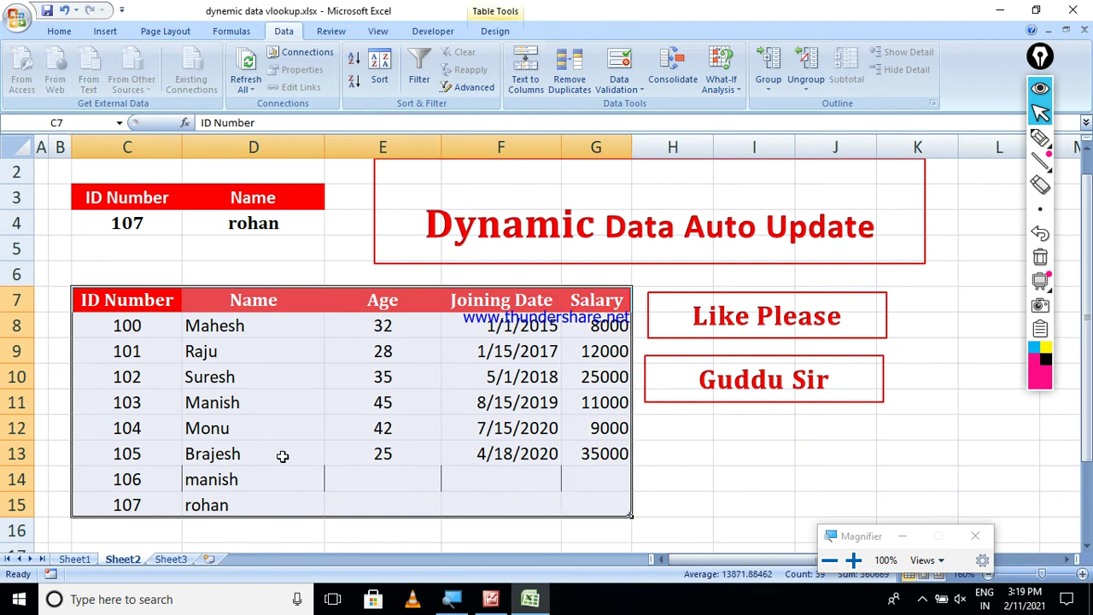
key(ctrl+c)
click(171, 559)
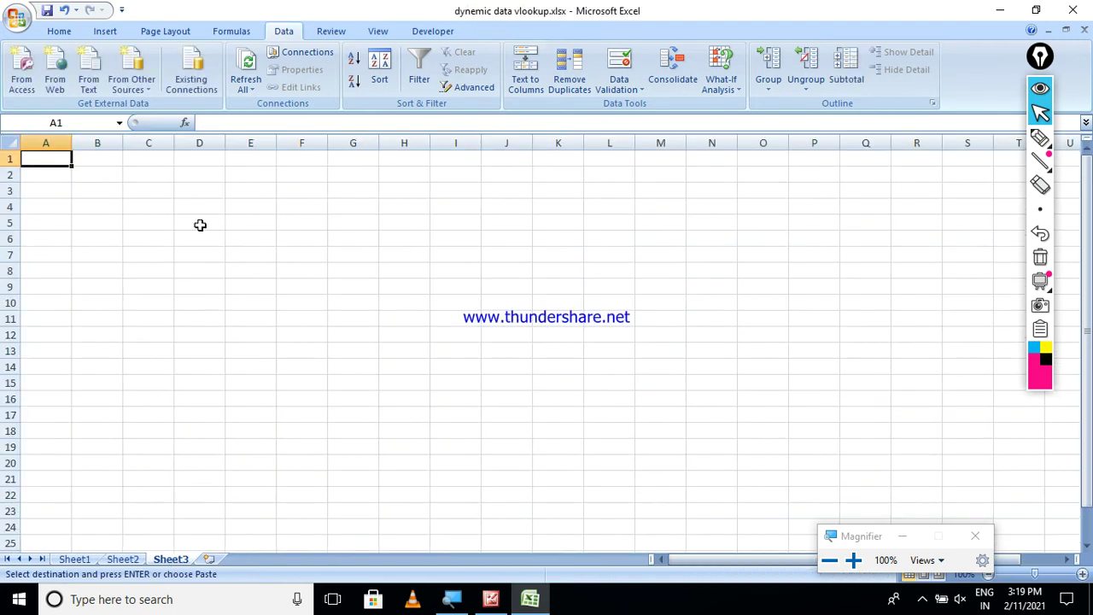
click(150, 234)
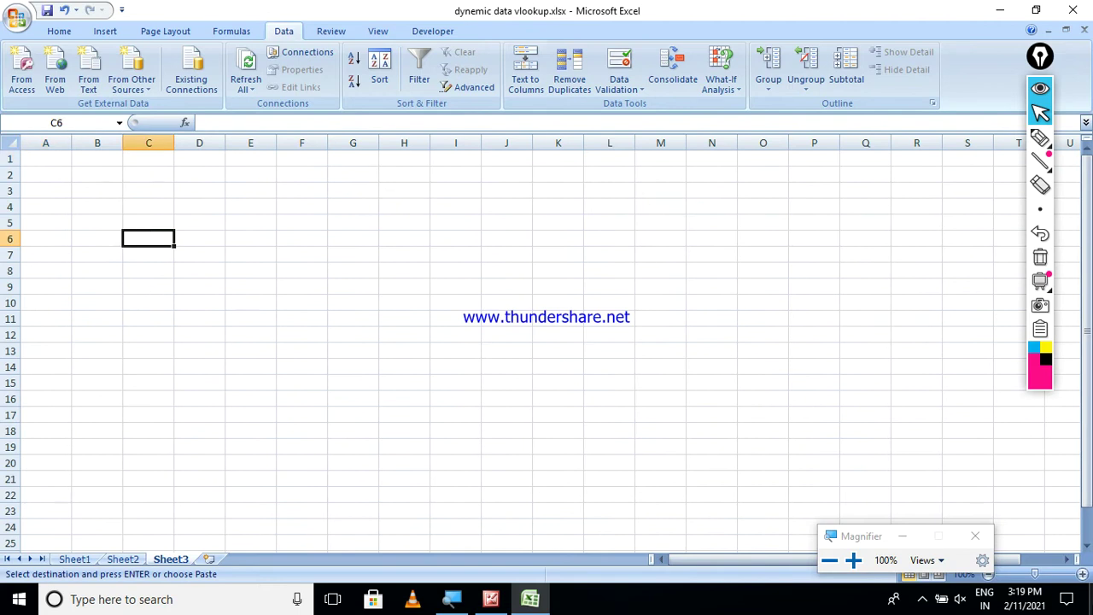
click(1081, 575)
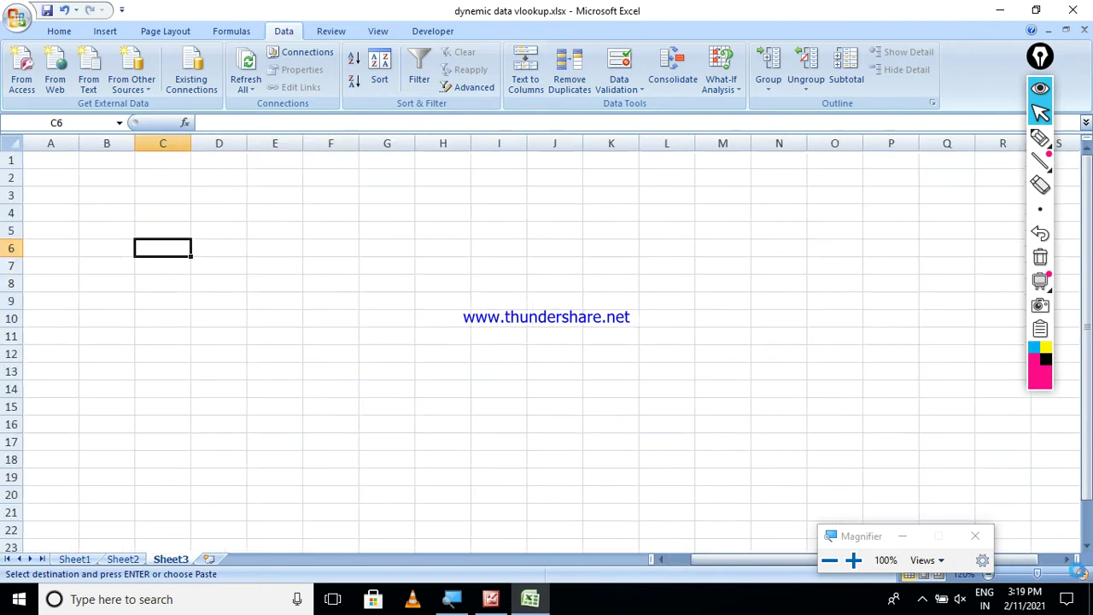
click(1080, 575)
click(1080, 575)
click(1081, 575)
click(1081, 575)
click(153, 262)
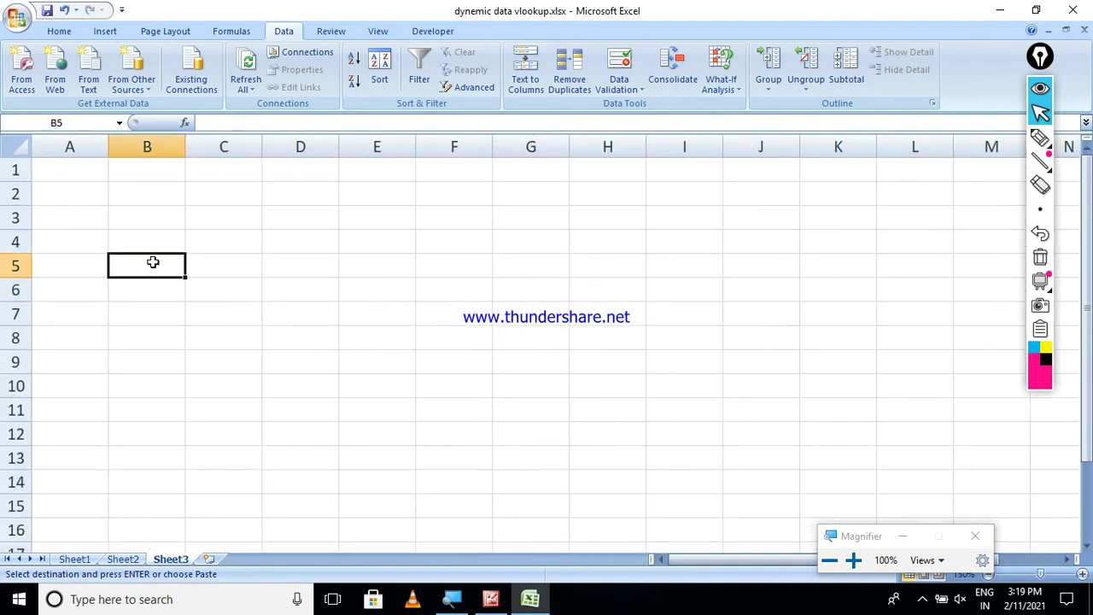
key(ctrl+v)
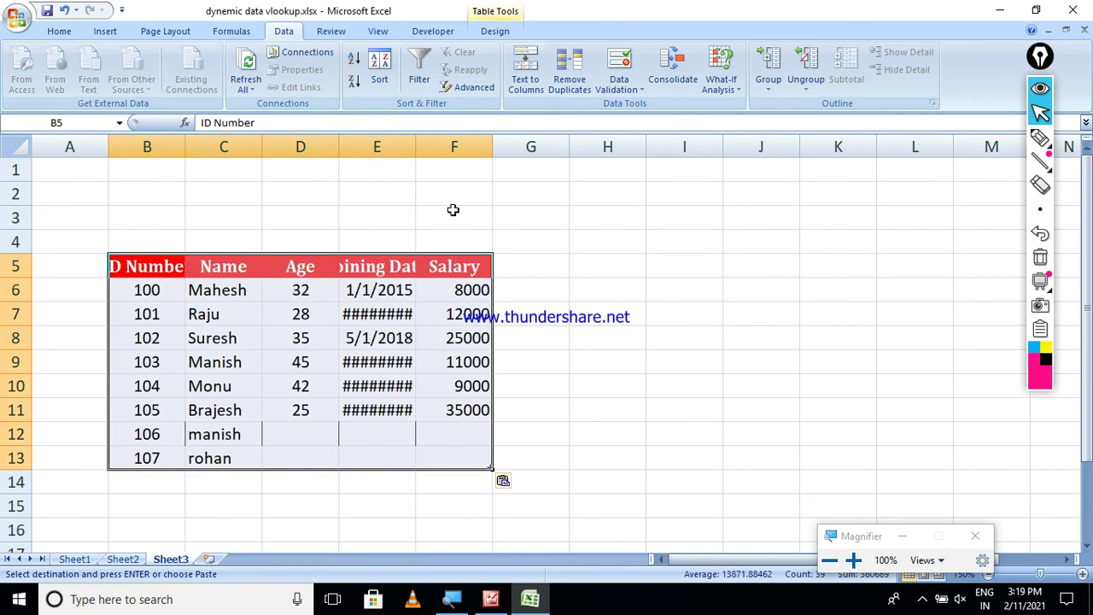
- Widen the Joining Date and Salary columns of the pasted table so the dates fit
drag(415, 147, 480, 147)
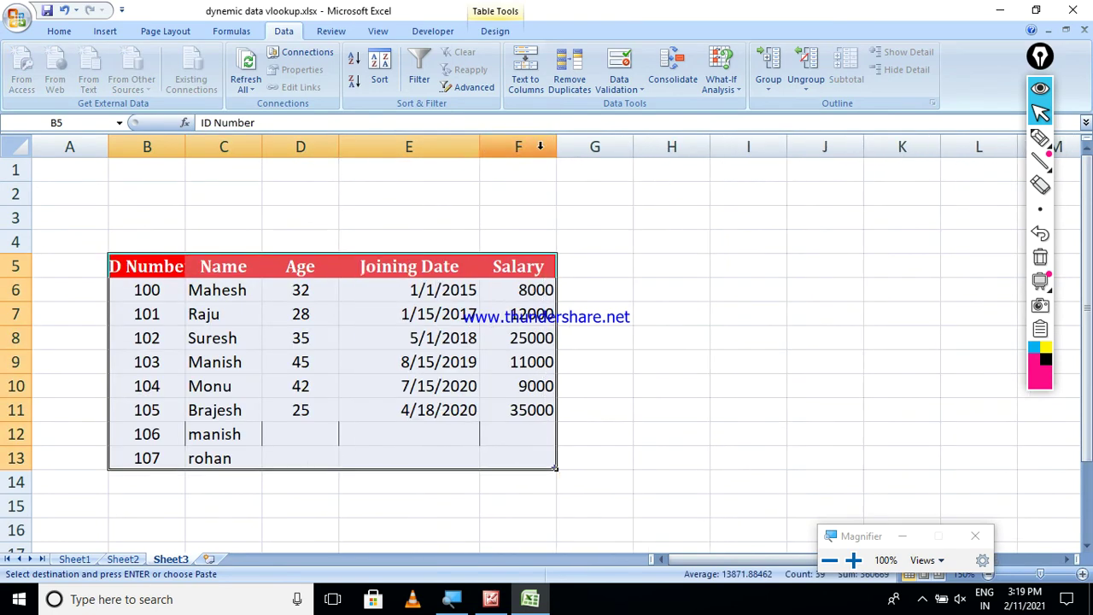
drag(555, 149, 620, 149)
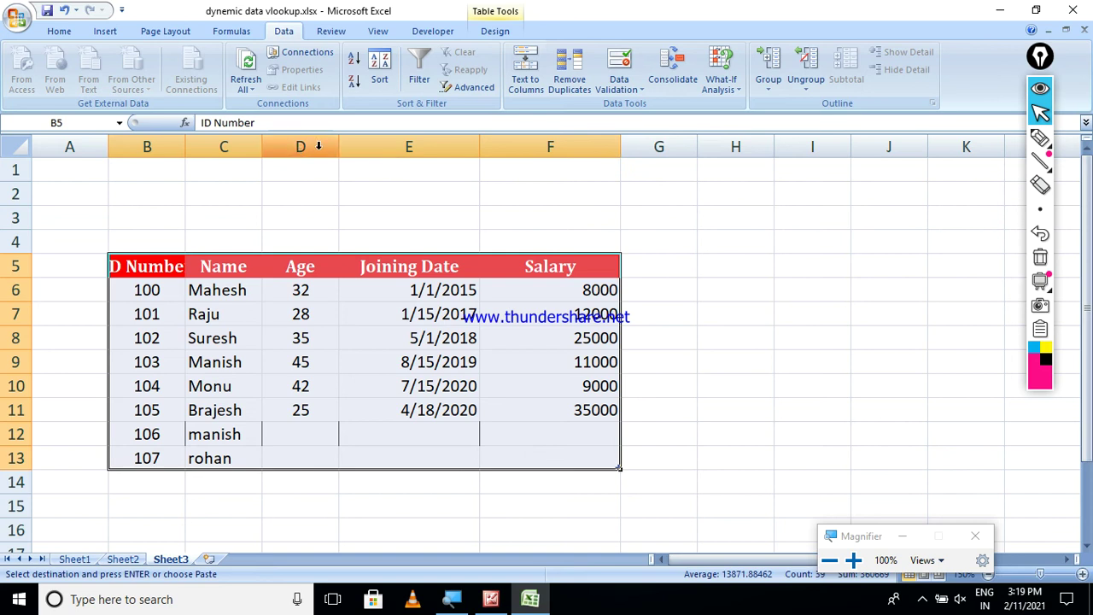
click(347, 140)
click(318, 320)
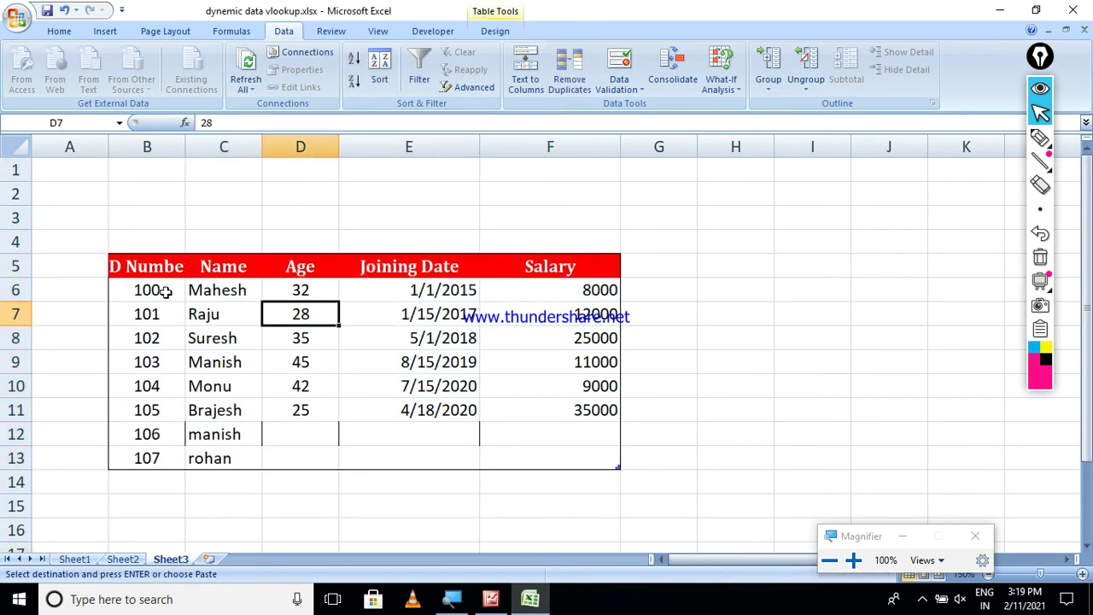
- Try clearing everything from range A4:G14 around the pasted table, and undo the clearing
drag(85, 242, 688, 483)
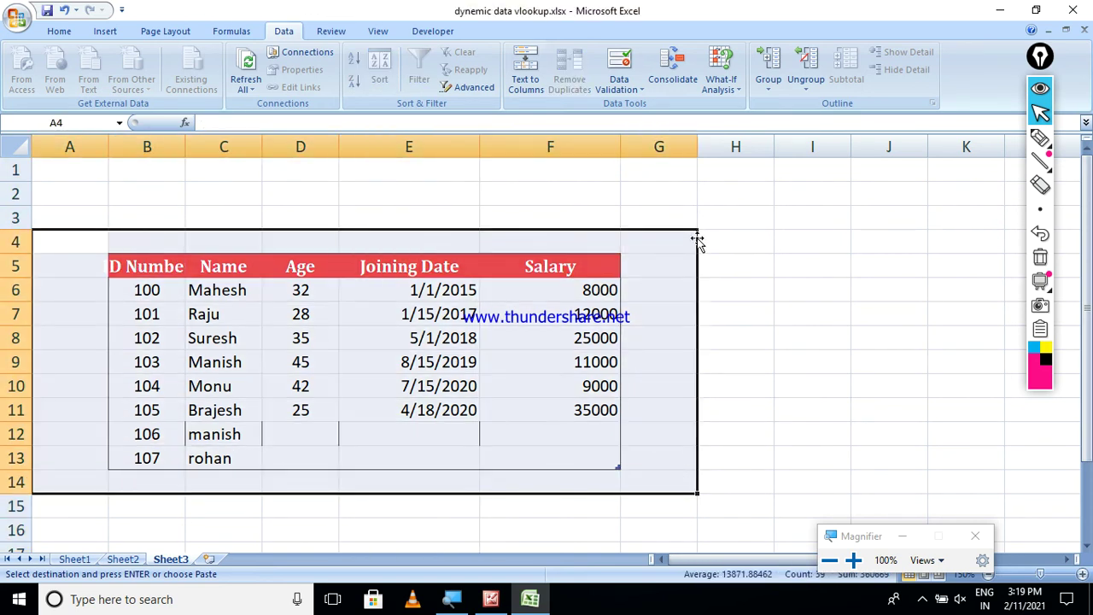
click(90, 34)
click(59, 33)
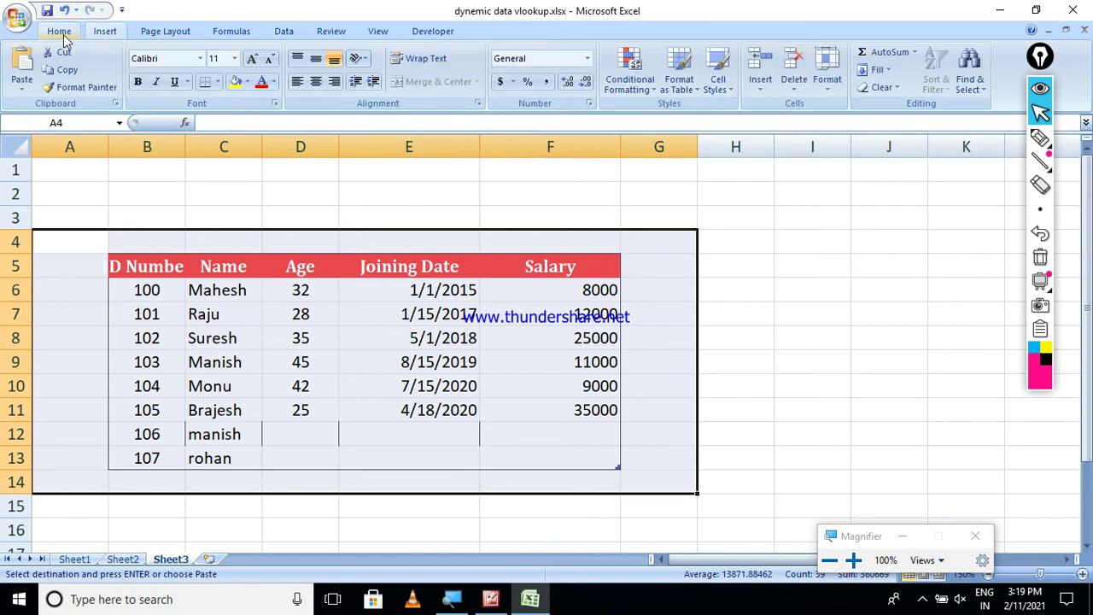
click(879, 87)
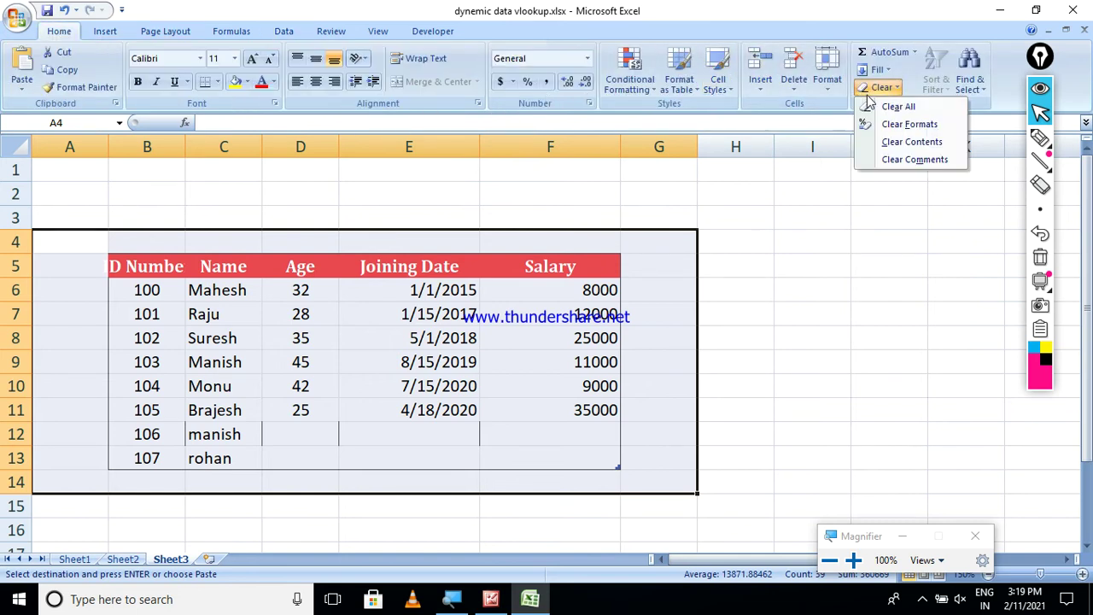
click(869, 106)
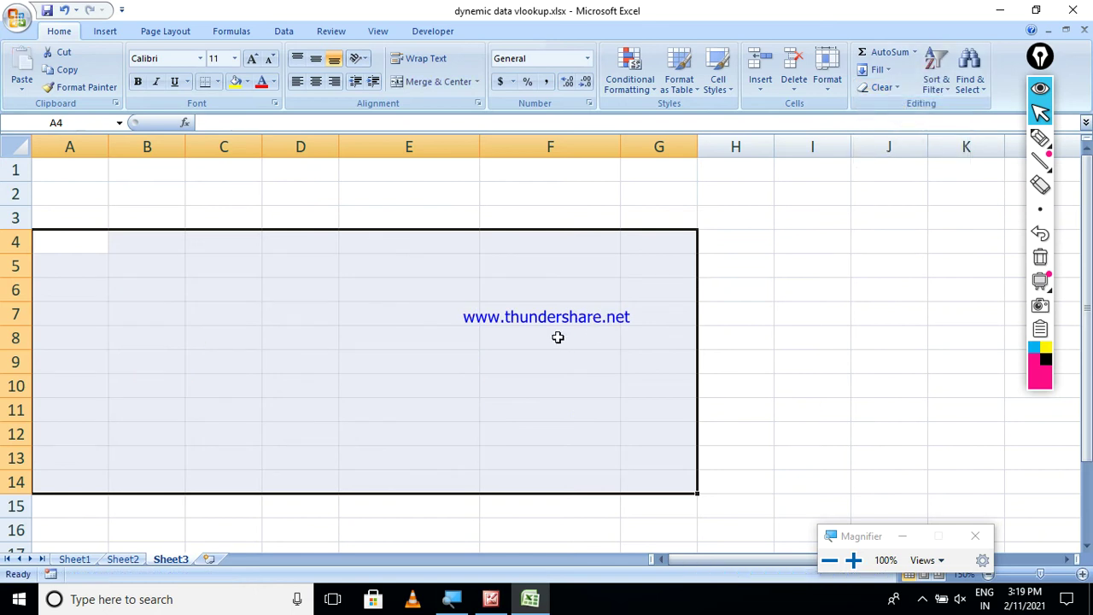
key(ctrl+z)
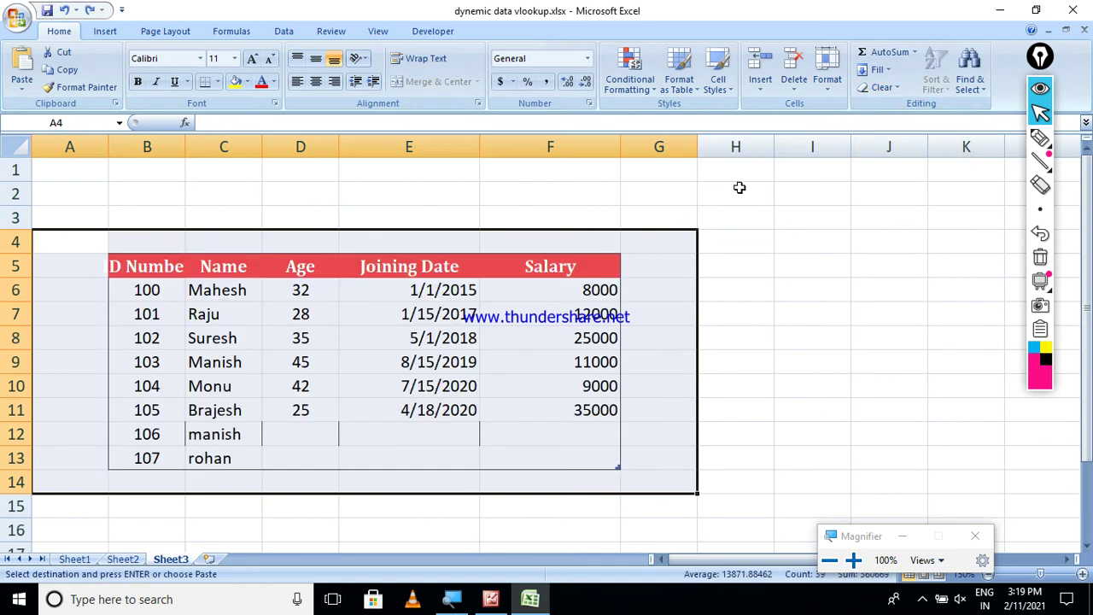
- Clear only the formats from range A4:G14, keeping the table's data
click(878, 95)
click(897, 122)
click(538, 383)
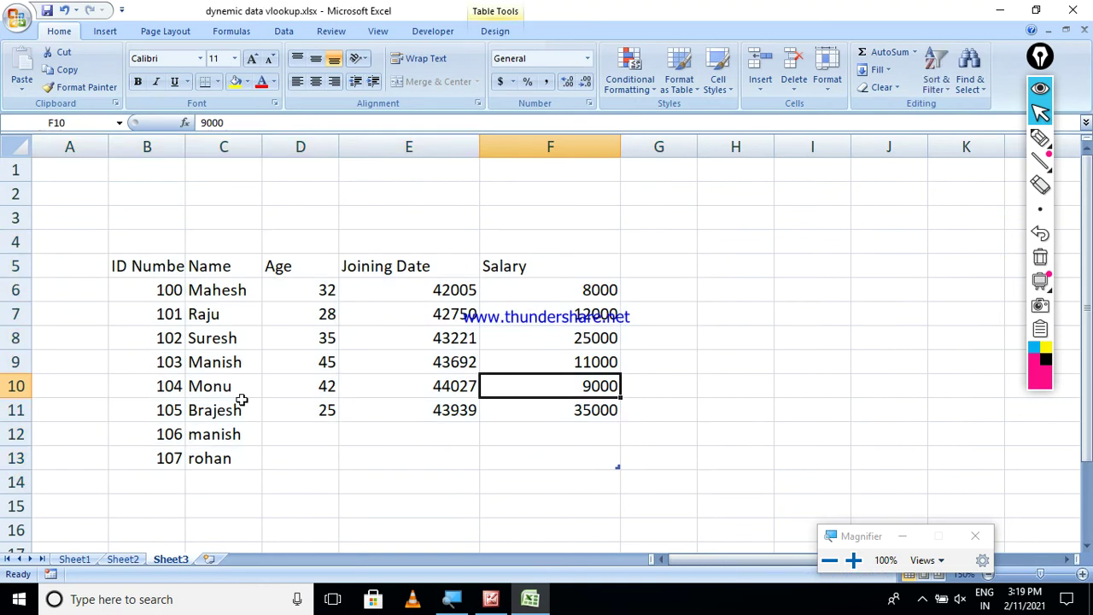
click(241, 396)
- Widen column B to fit the ID Number heading and delete the 106 and 107 records from B12:C13
click(159, 269)
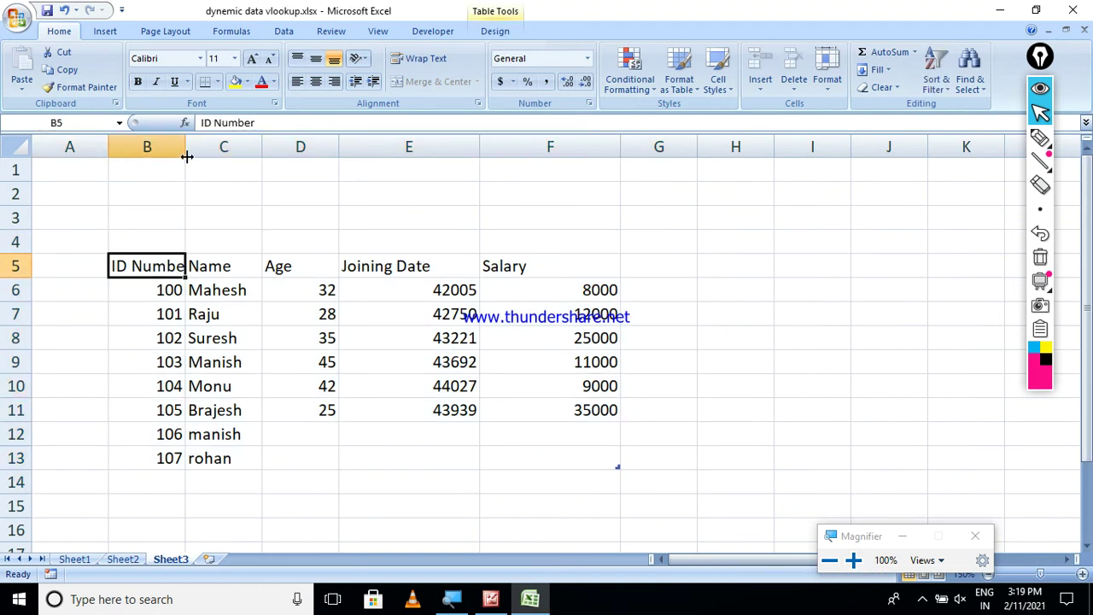
drag(186, 157, 228, 158)
drag(221, 265, 567, 464)
click(217, 434)
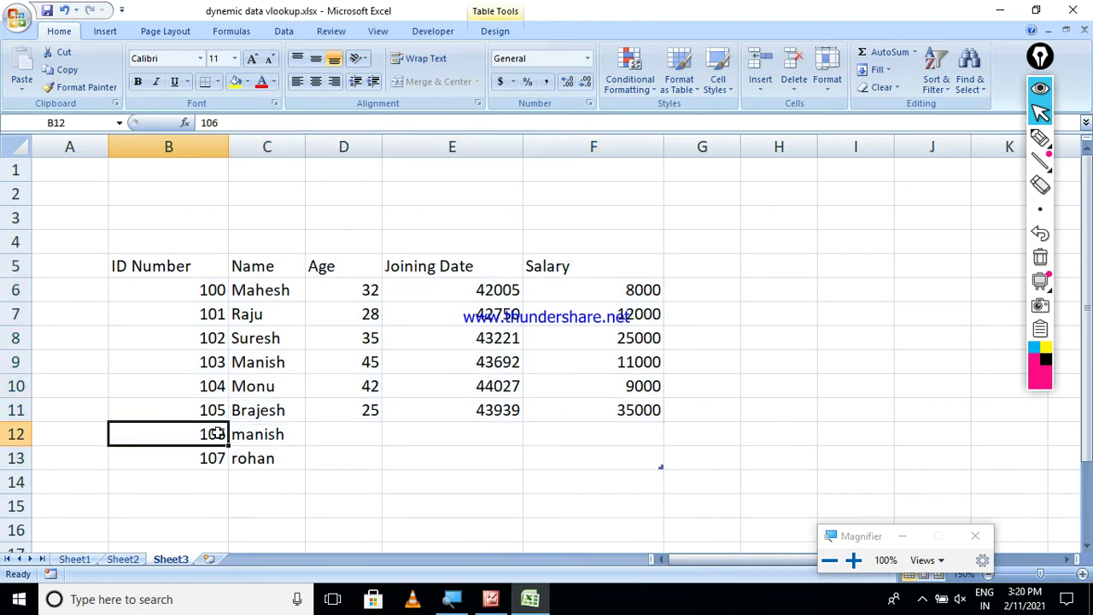
drag(218, 434, 272, 459)
- Apply all borders to the data range B5:F11 and extend them over the empty rows down to F13
drag(160, 271, 551, 405)
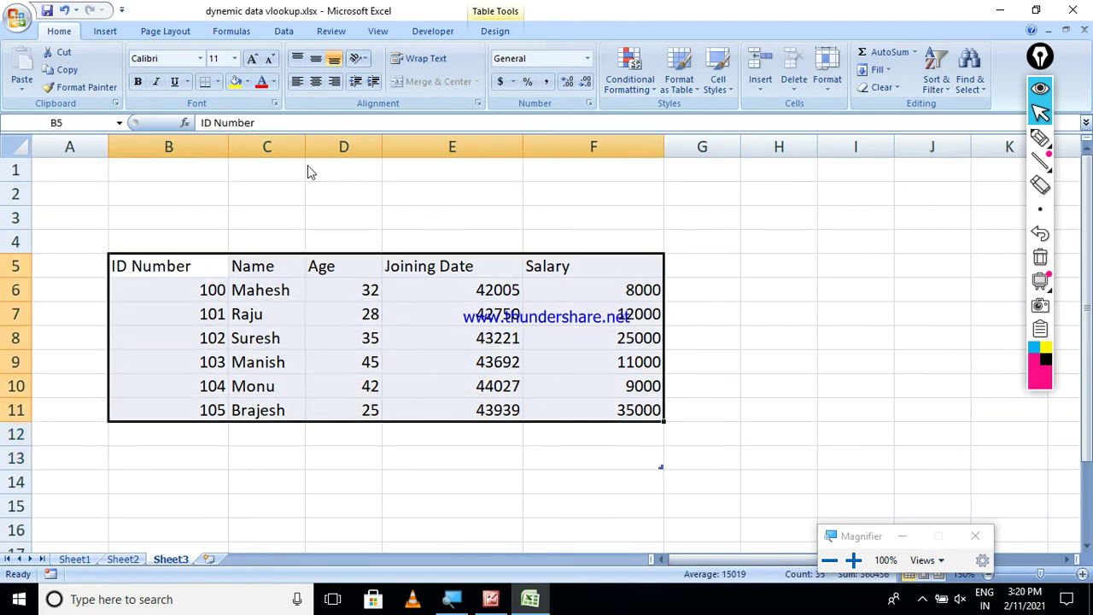
click(218, 81)
click(228, 208)
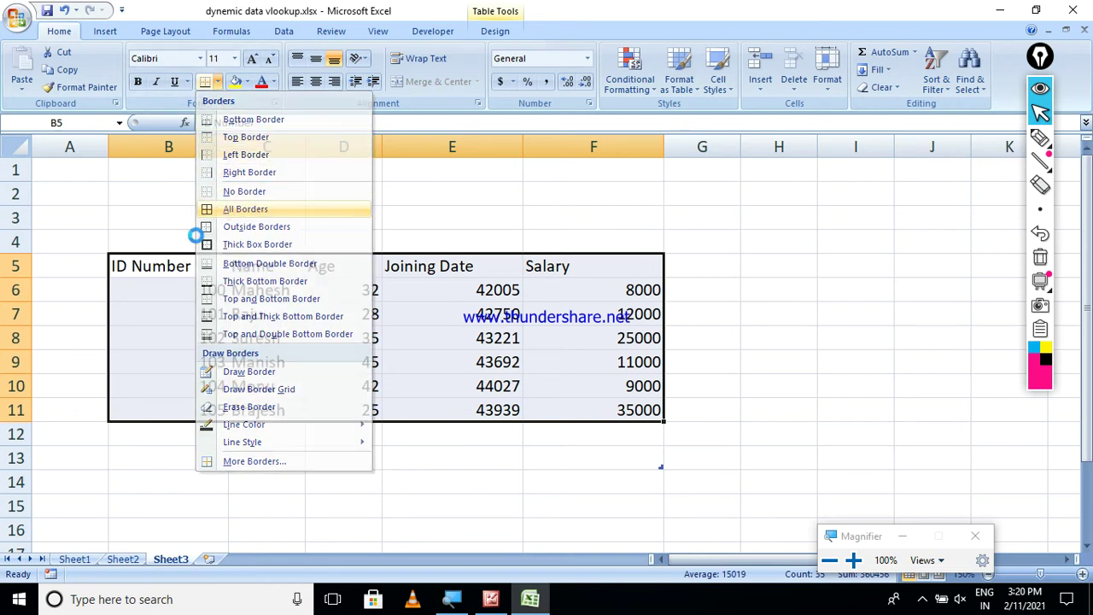
click(327, 367)
drag(159, 270, 641, 463)
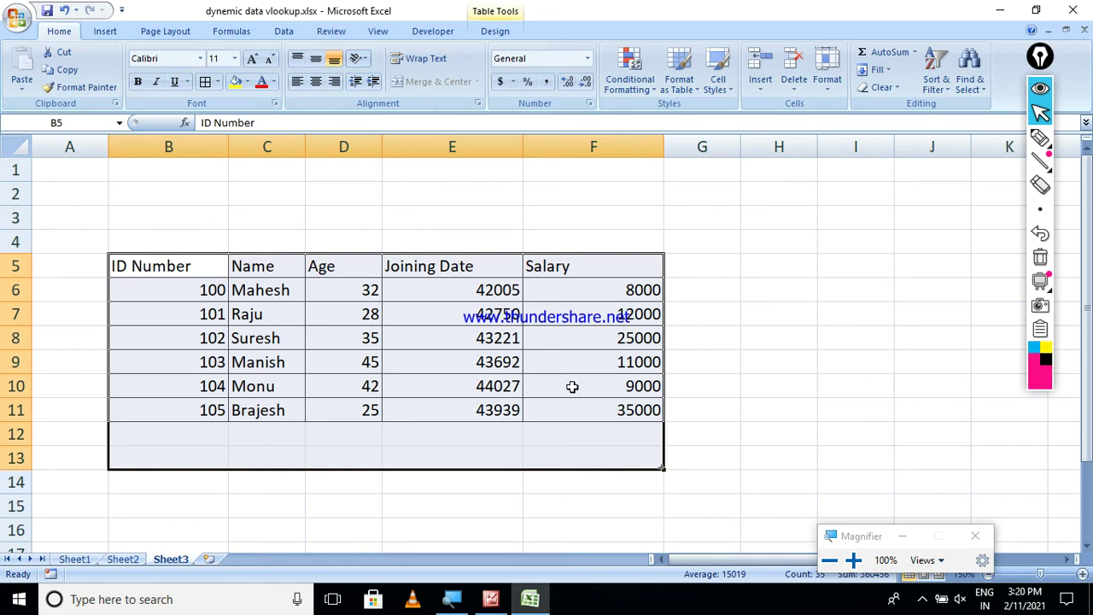
click(205, 81)
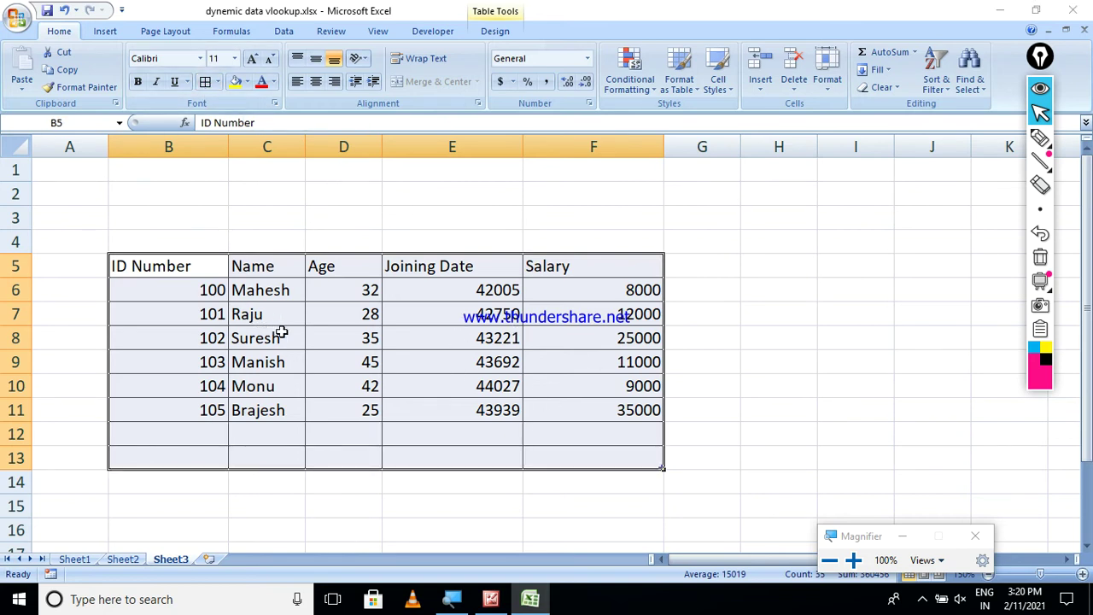
click(418, 290)
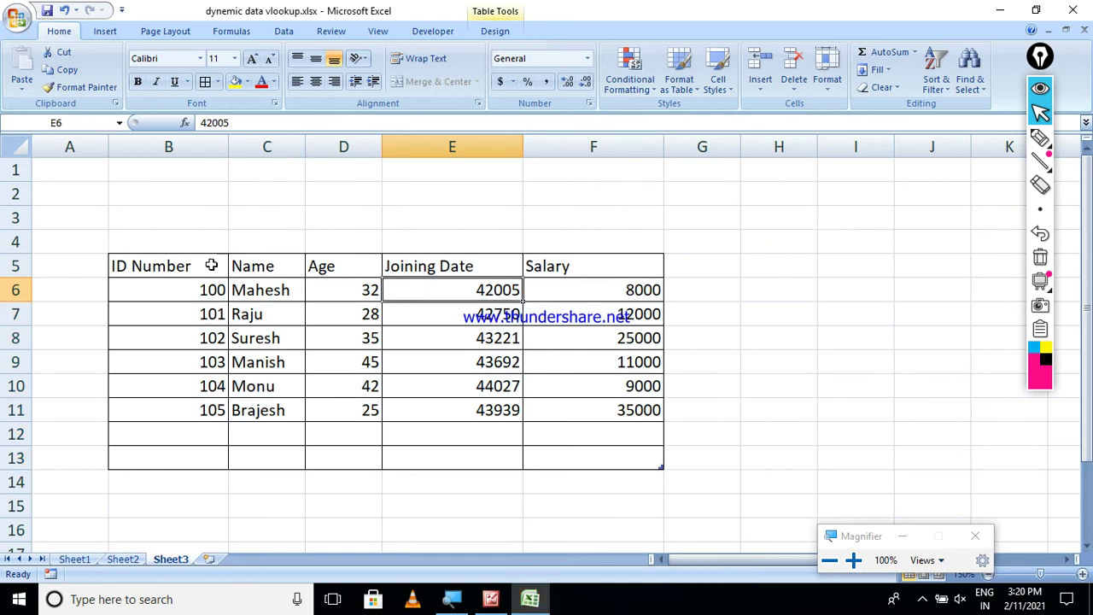
drag(210, 265, 598, 459)
click(105, 31)
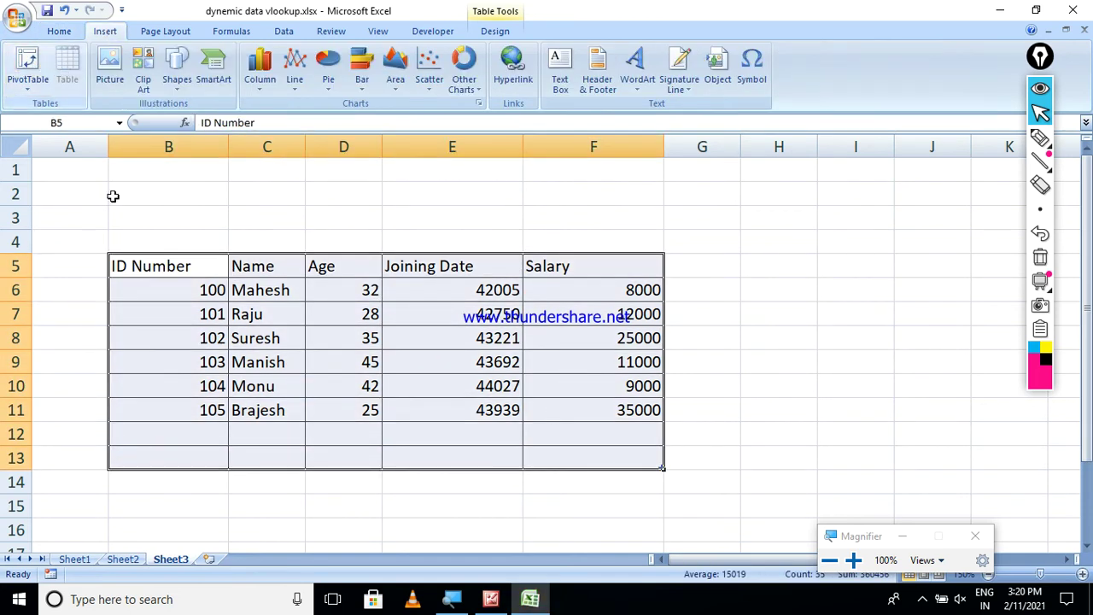
- Copy range B5:F12 from Sheet3 and paste only its values at B4 on a new worksheet
drag(170, 265, 555, 423)
key(ctrl+c)
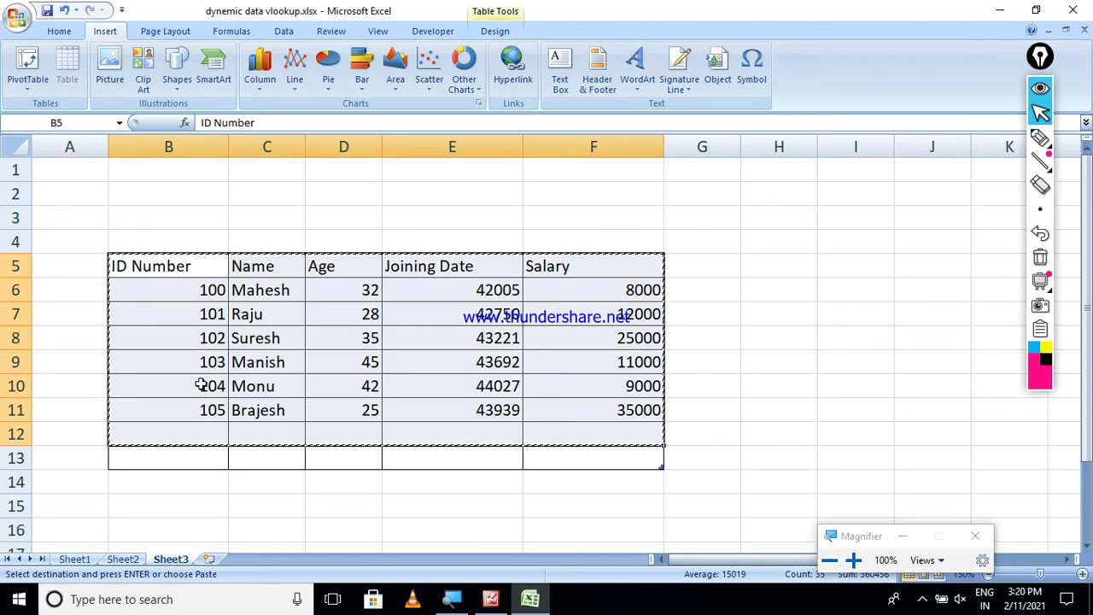
click(61, 35)
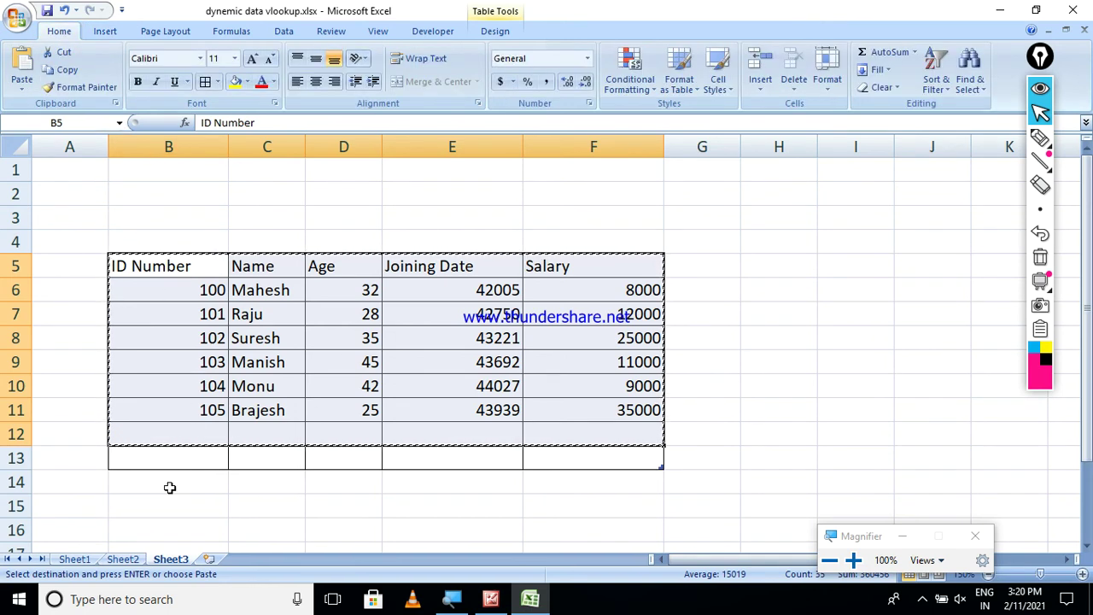
click(208, 559)
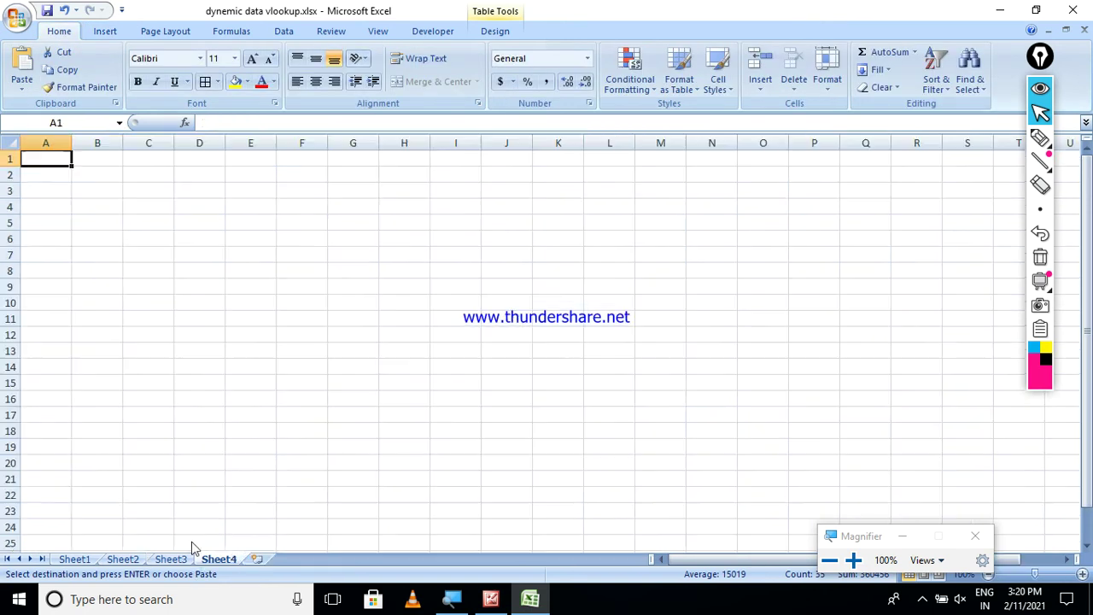
click(116, 208)
click(21, 85)
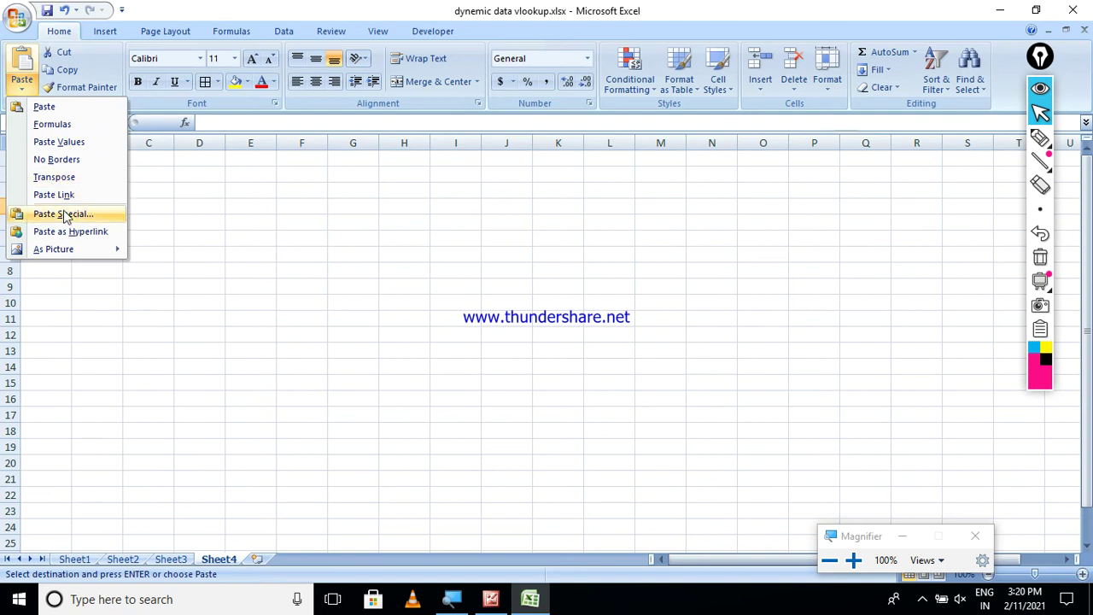
click(59, 142)
click(206, 289)
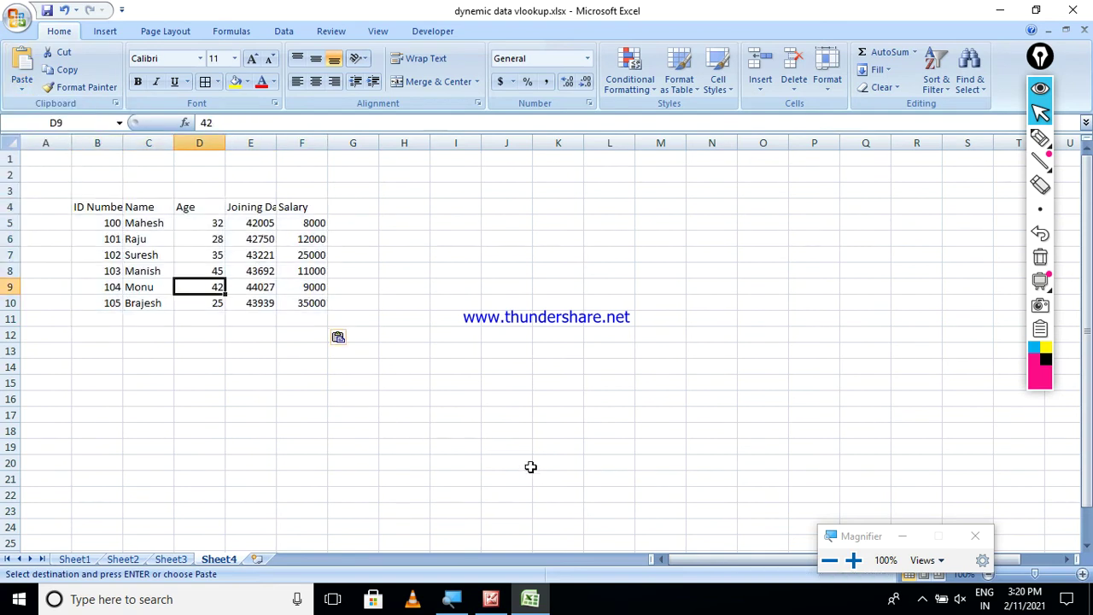
- Autofit the columns of B4:F10, and widen the Age, Joining Date and Salary columns further
click(1083, 579)
click(1083, 578)
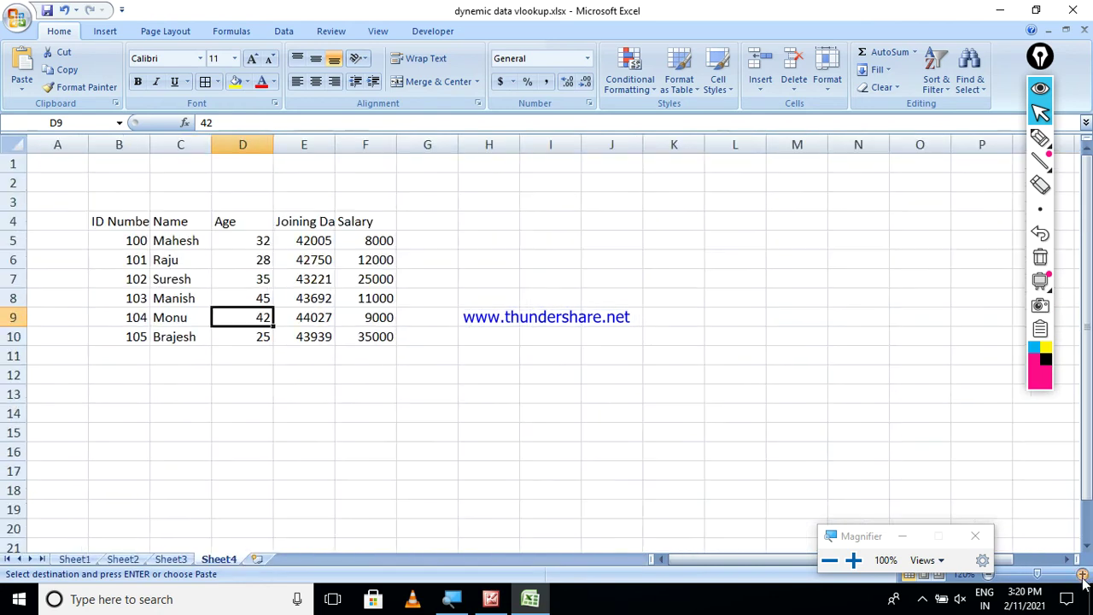
click(1083, 579)
click(1083, 578)
click(1083, 578)
click(431, 285)
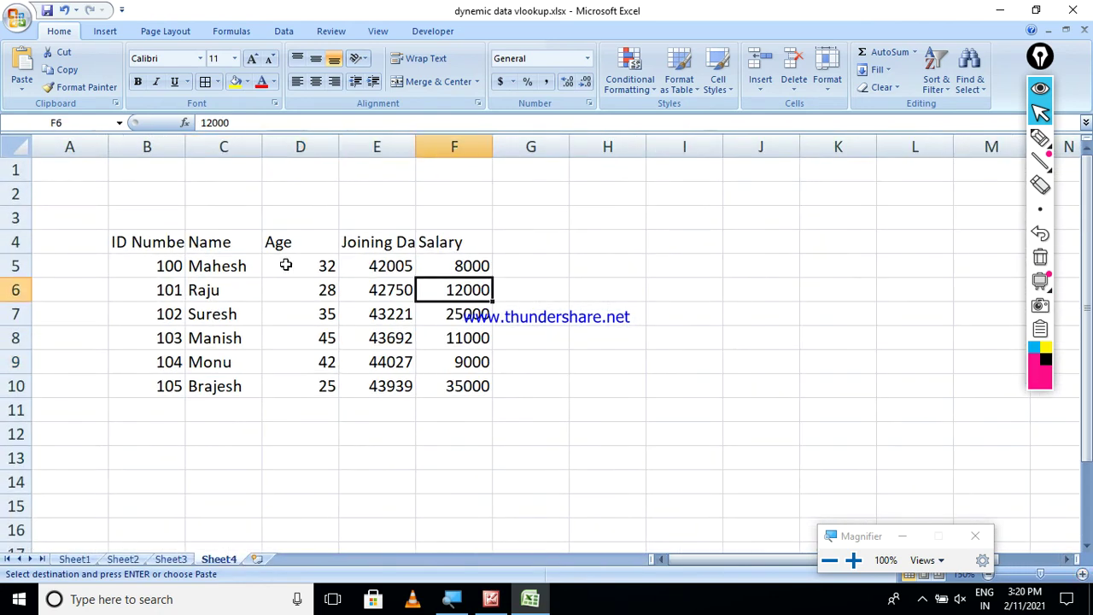
drag(111, 242, 433, 389)
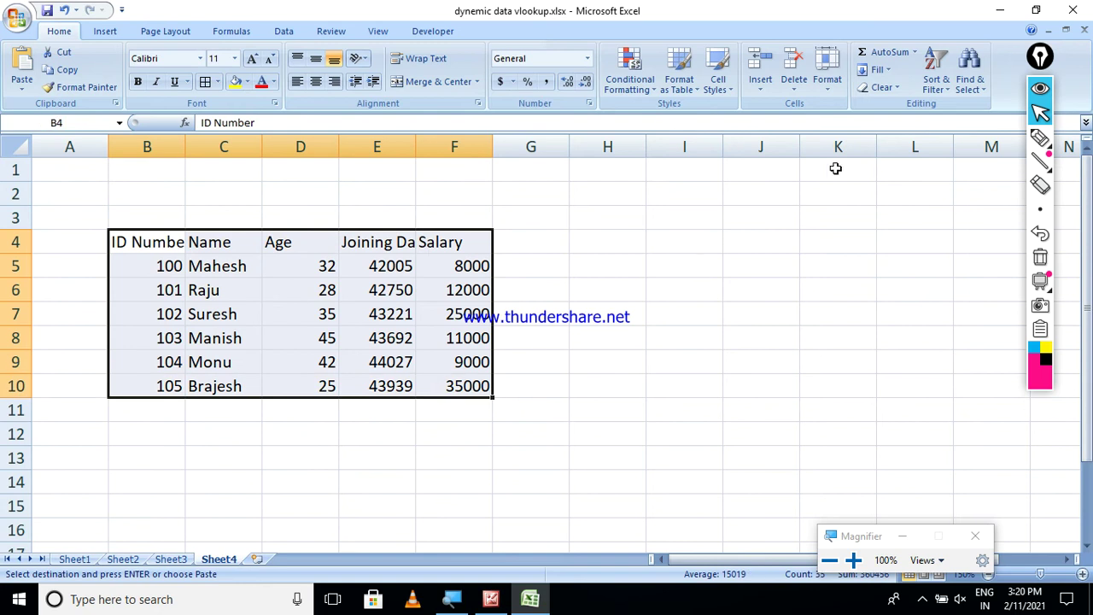
click(827, 78)
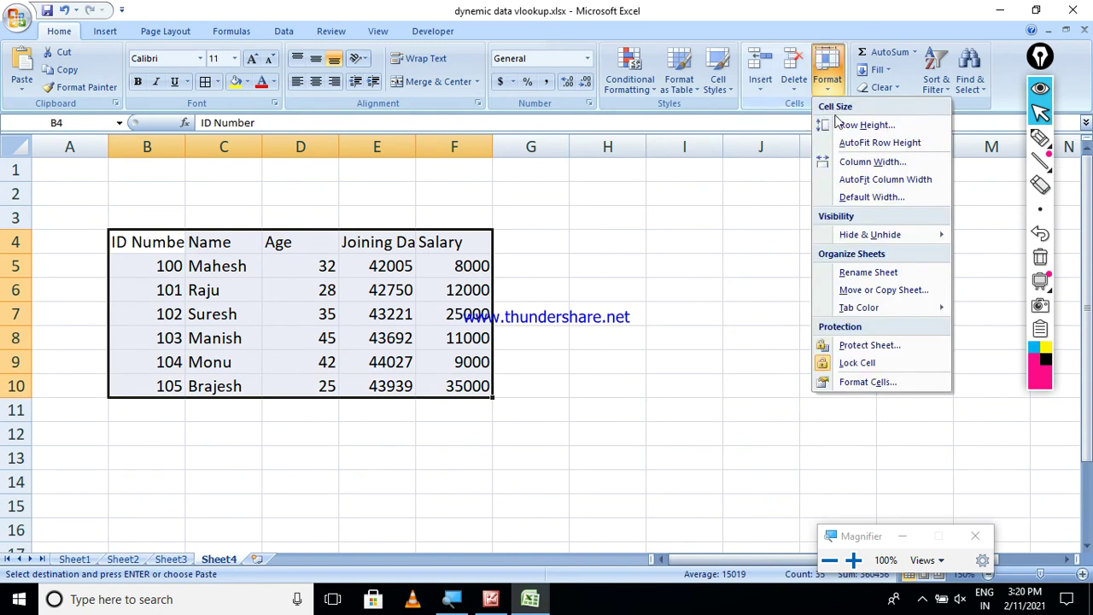
click(855, 182)
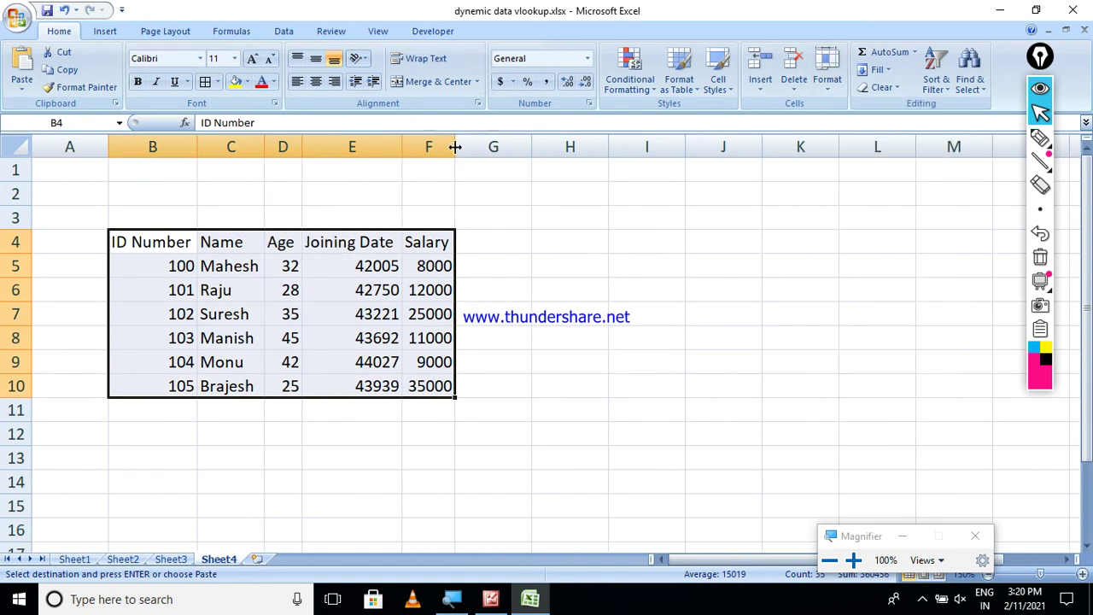
drag(302, 146, 349, 146)
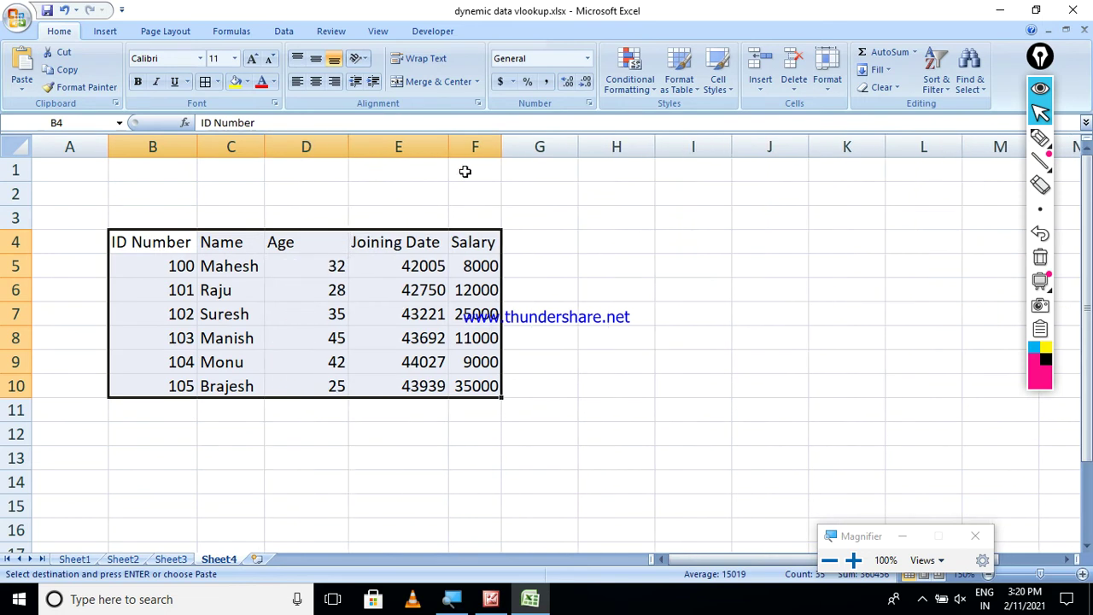
drag(501, 150, 553, 150)
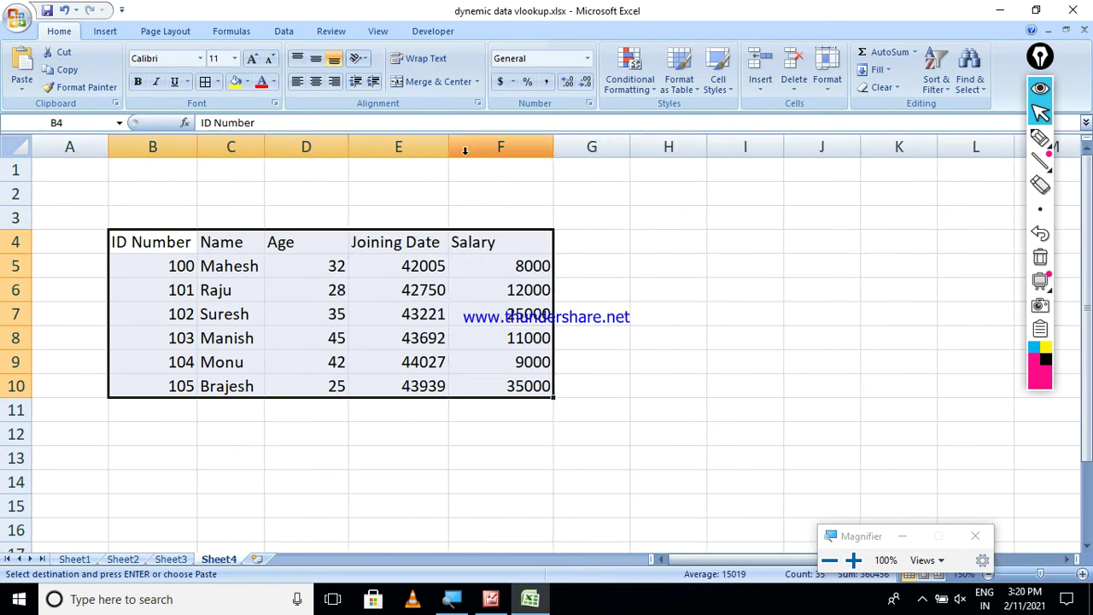
drag(449, 150, 466, 151)
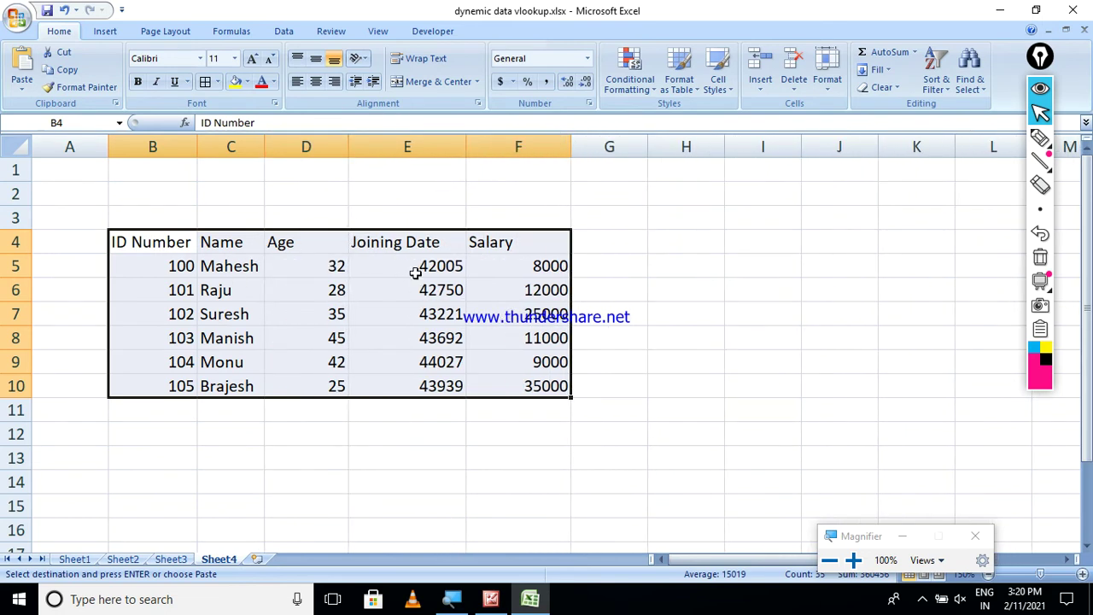
- Format the Joining Date cells E5:E11 as short dates
drag(415, 272, 426, 402)
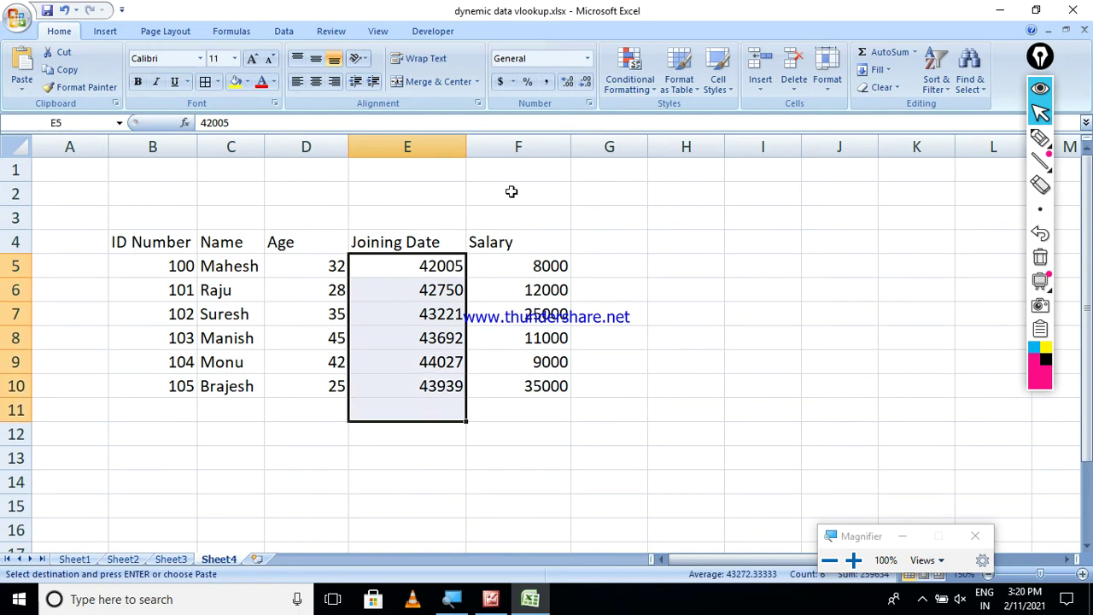
click(587, 58)
click(559, 223)
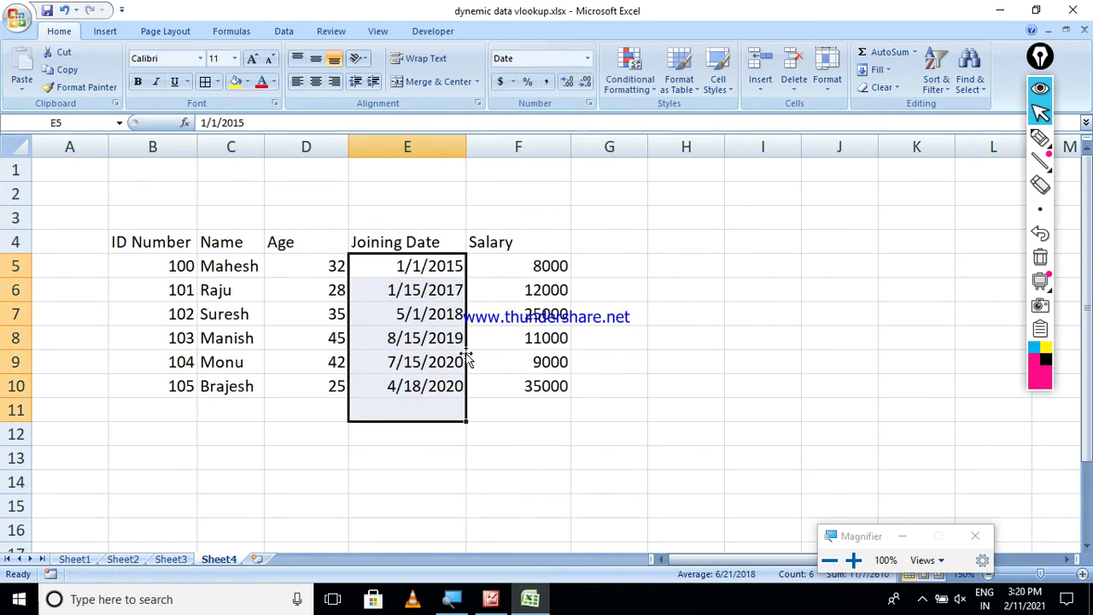
click(390, 384)
click(200, 357)
- Convert the range B4:F10 into a table with headers
drag(170, 254, 494, 377)
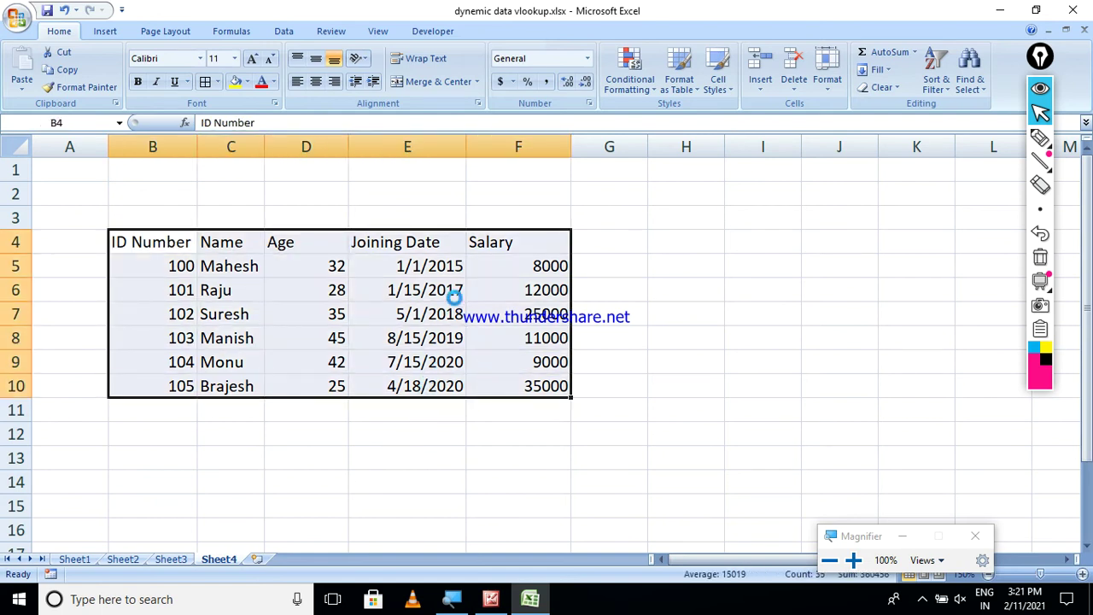
key(ctrl+t)
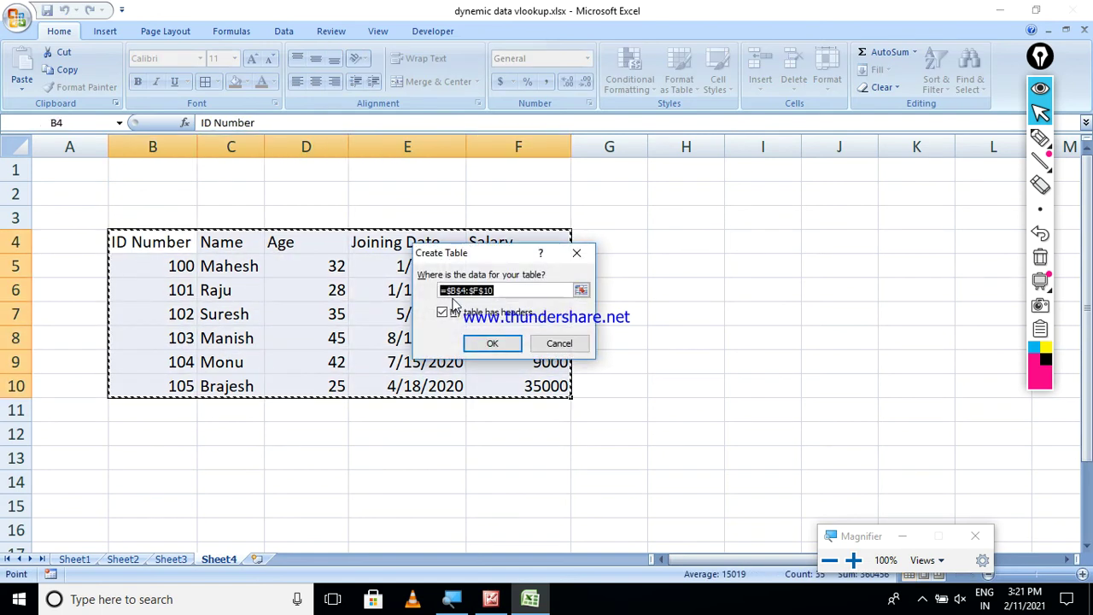
click(491, 344)
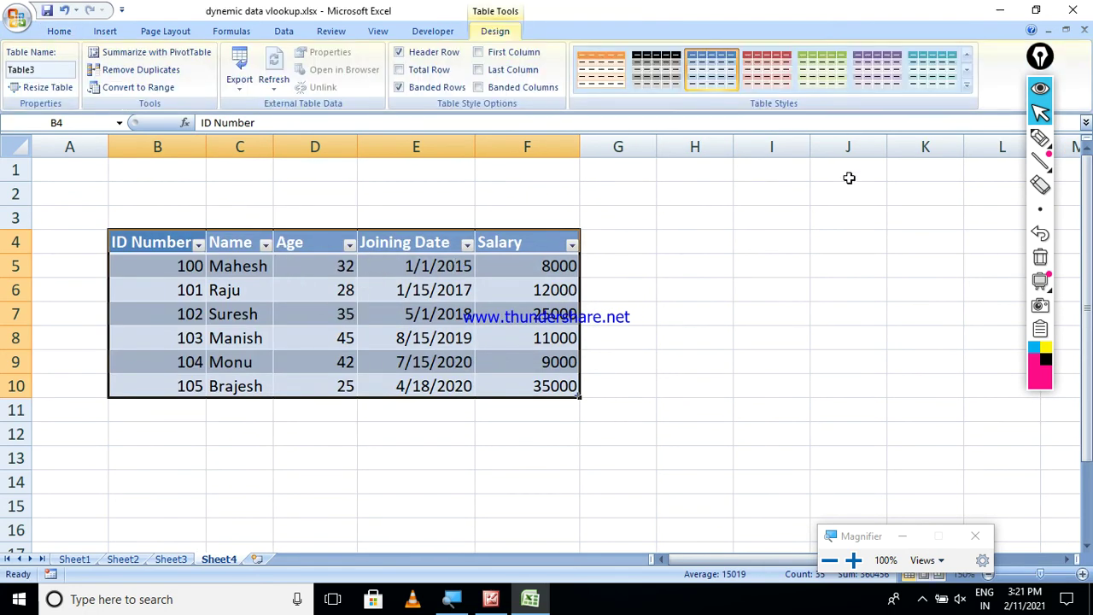
- Set the table style to None and remove the filter buttons from the header row
click(967, 85)
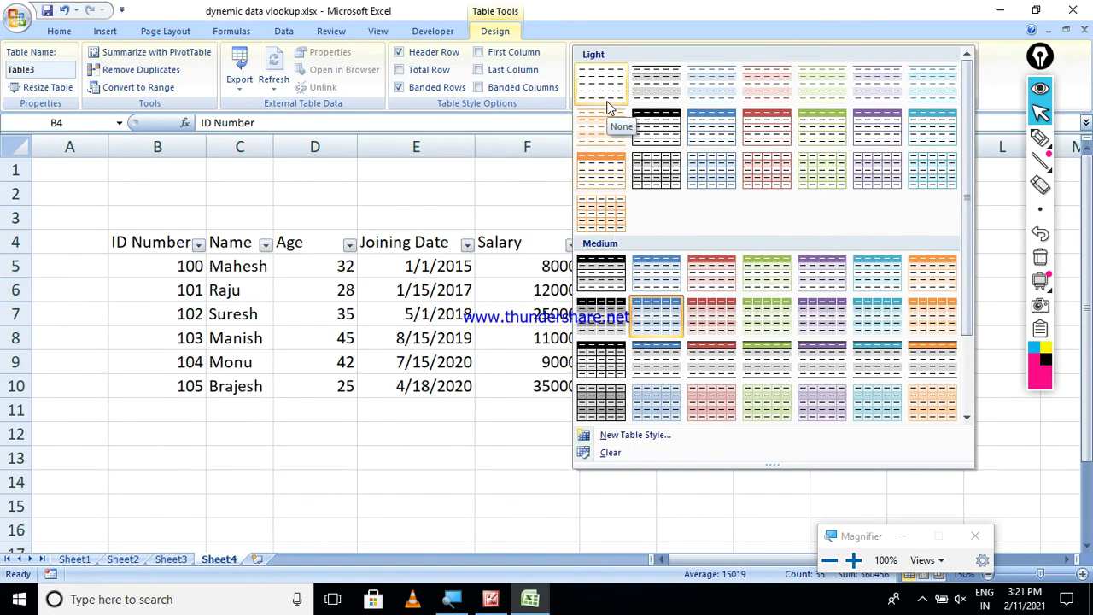
click(608, 107)
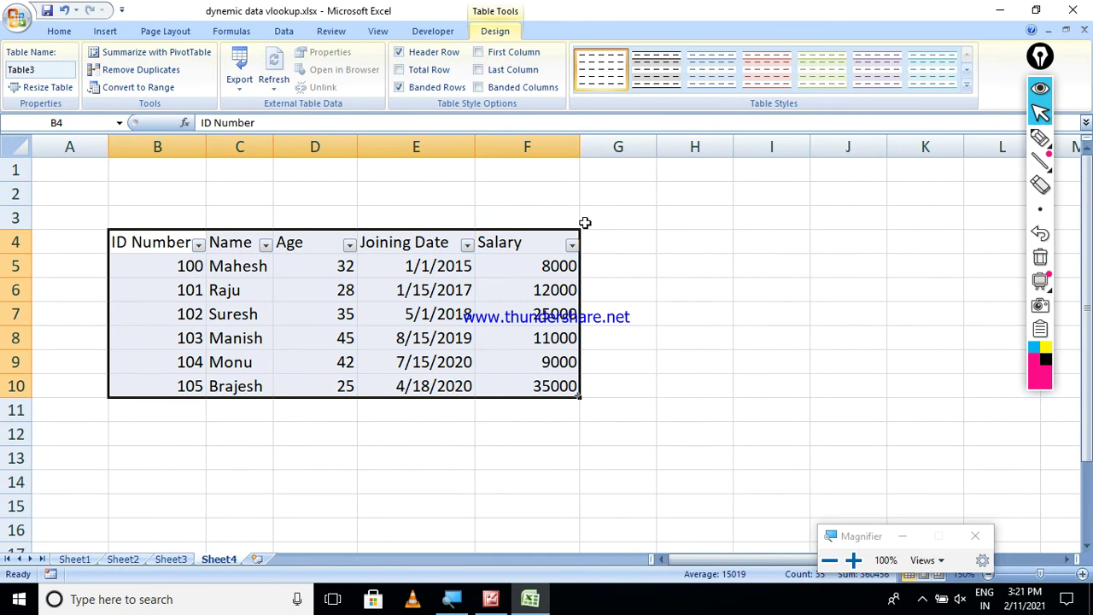
key(ctrl+shift+l)
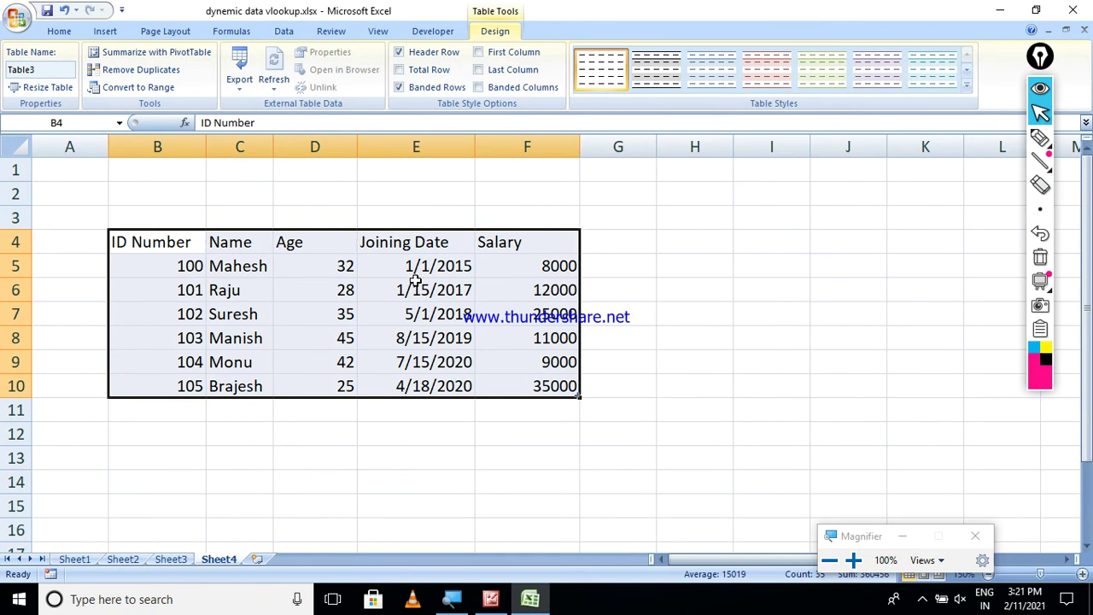
- Fill the header cells B4:F4 with yellow and apply all borders to the table B4:F10
drag(198, 243, 522, 245)
click(62, 32)
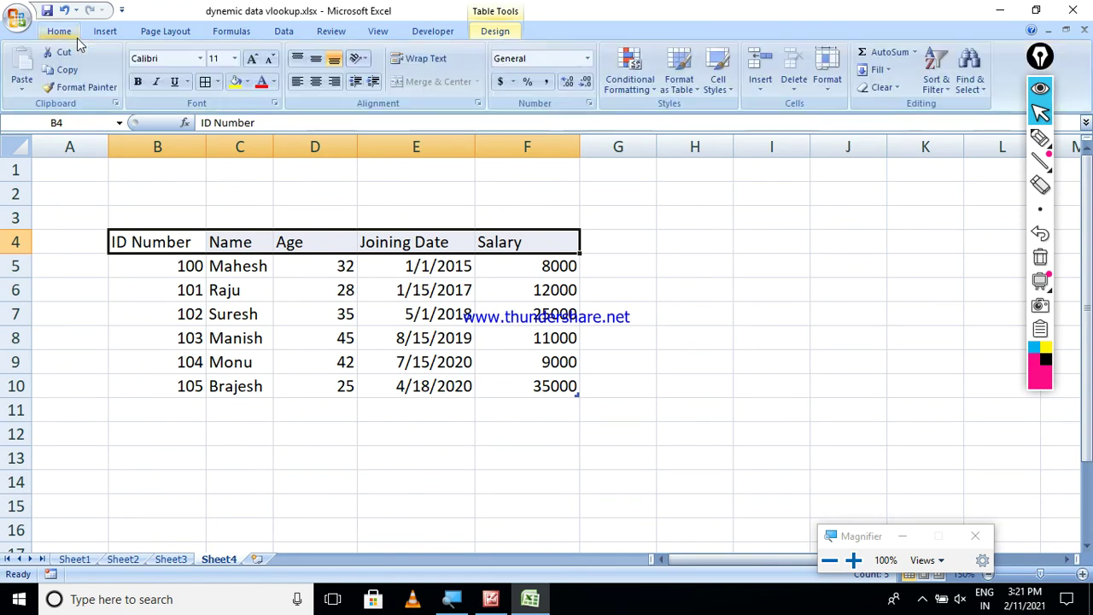
click(236, 82)
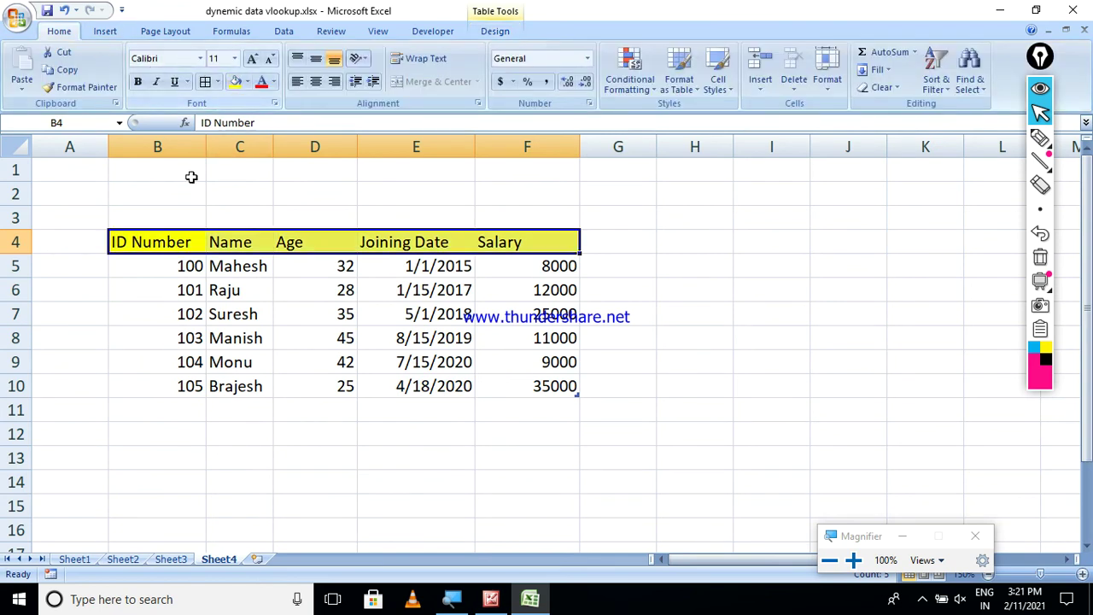
drag(166, 244, 530, 389)
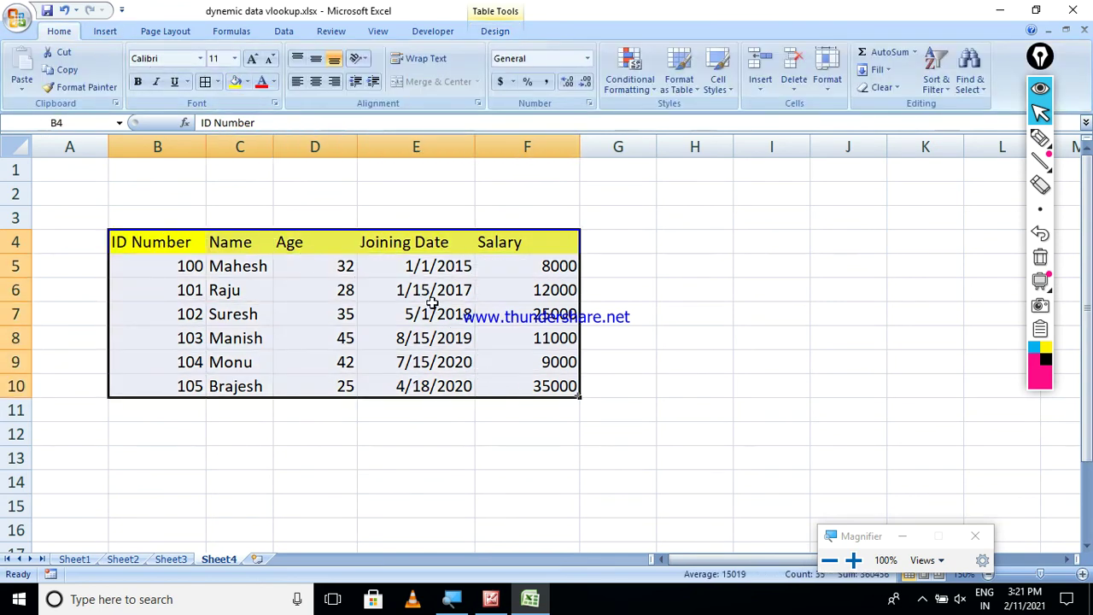
click(205, 81)
- Copy the ID Number and Name headings from B4:C4 to B1:C1, and widen columns B and C slightly
drag(160, 240, 241, 244)
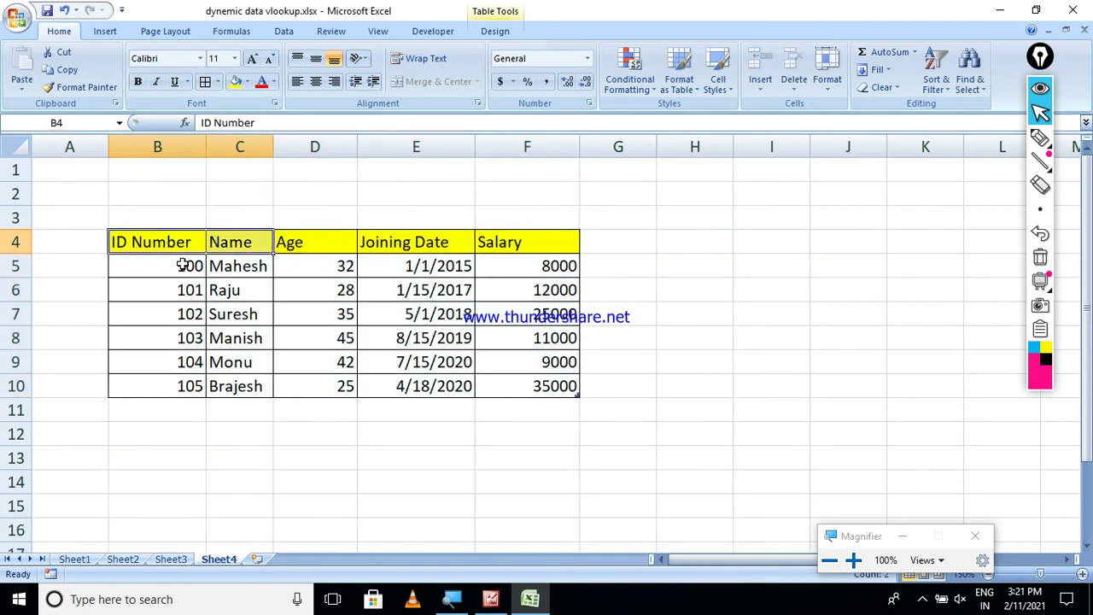
key(ctrl+c)
click(200, 172)
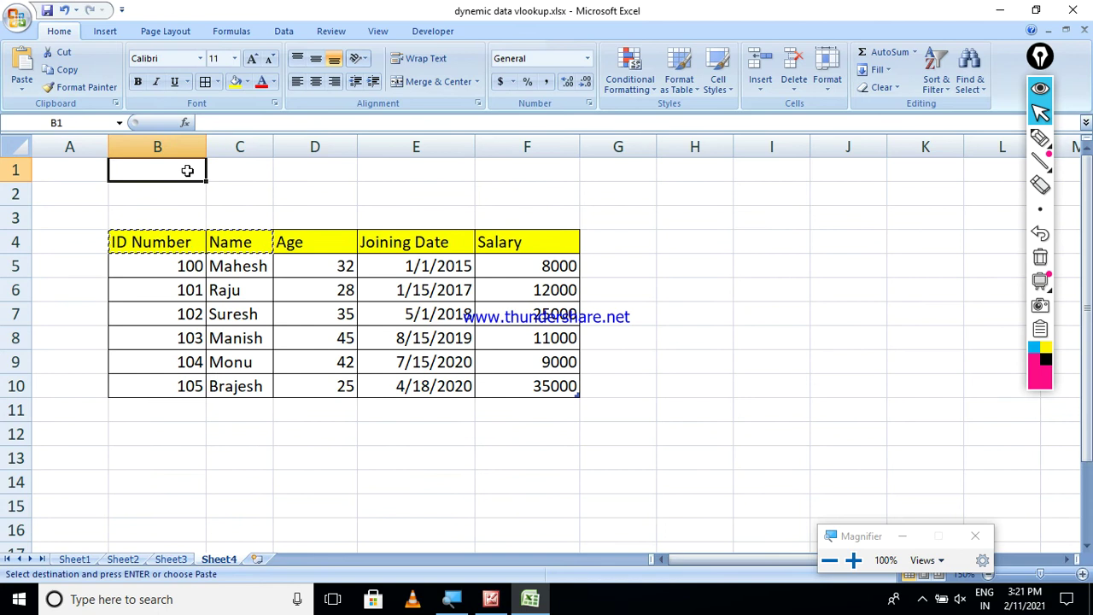
key(ctrl+v)
drag(274, 147, 284, 147)
drag(206, 147, 248, 188)
- Apply all borders to the lookup block B1:C2 and widen column C further
click(185, 171)
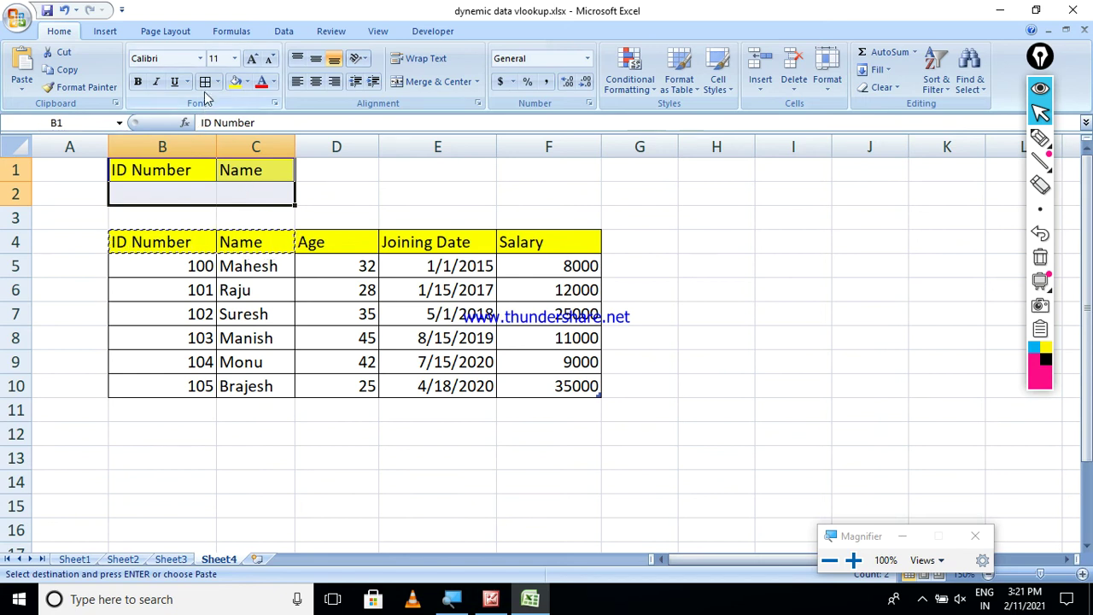
click(205, 82)
click(193, 196)
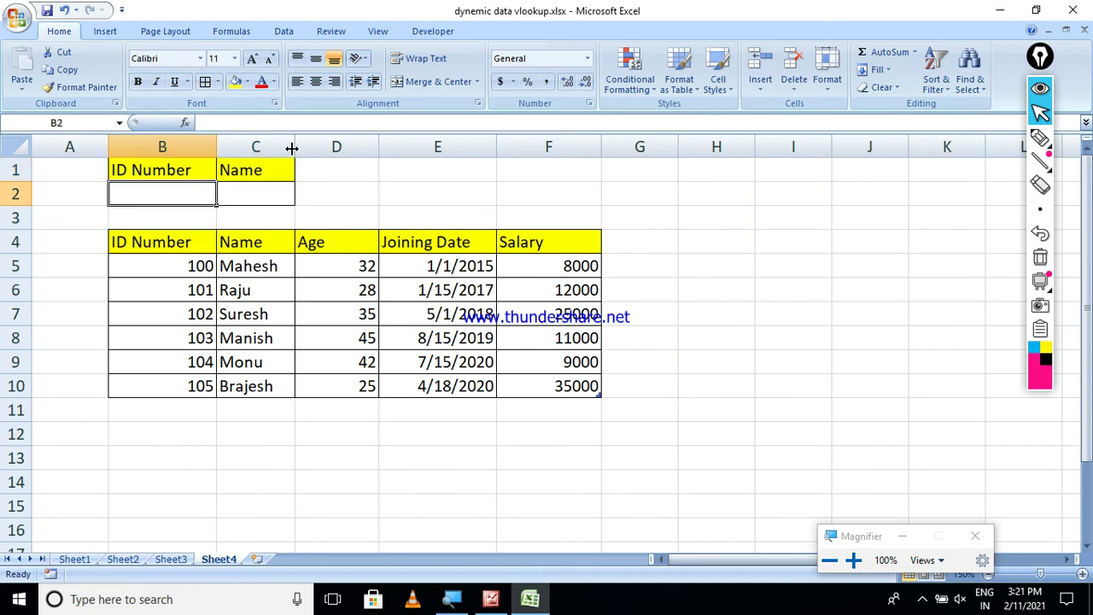
drag(291, 147, 339, 150)
click(294, 195)
click(285, 291)
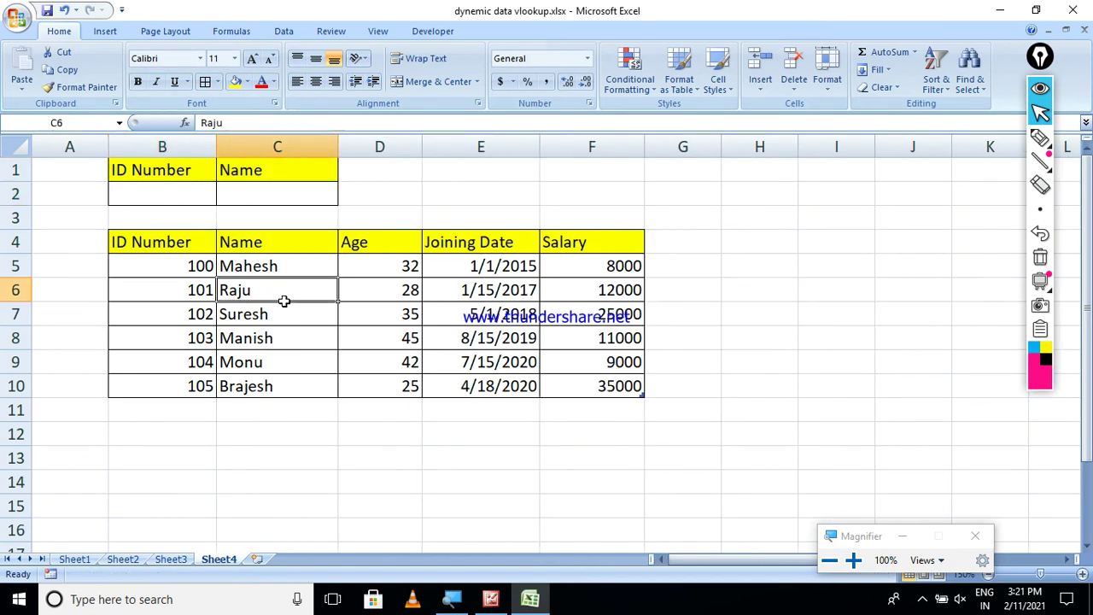
key(ctrl+Down)
click(285, 289)
click(273, 274)
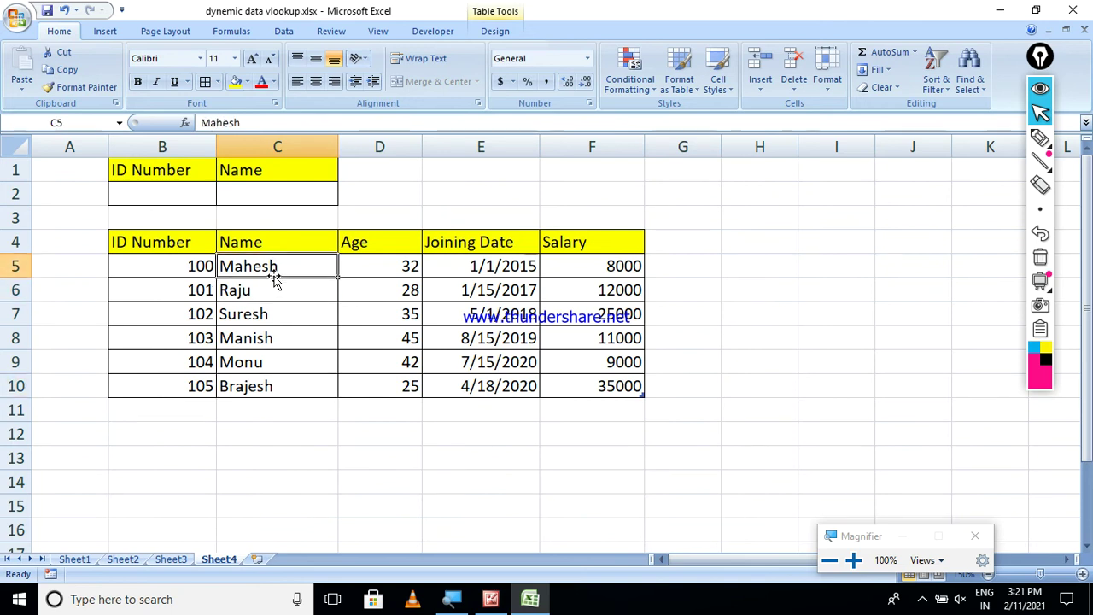
click(175, 195)
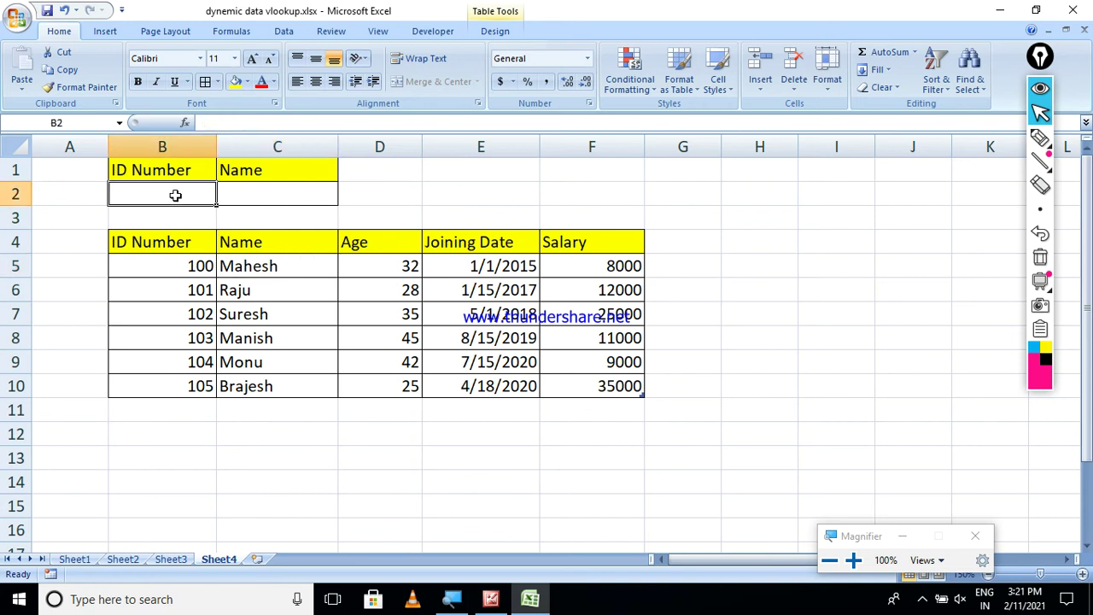
- Build a VLOOKUP formula in C2 that looks up B2 in the whole employee table, headers included, with column index 2 and range lookup 0
click(241, 196)
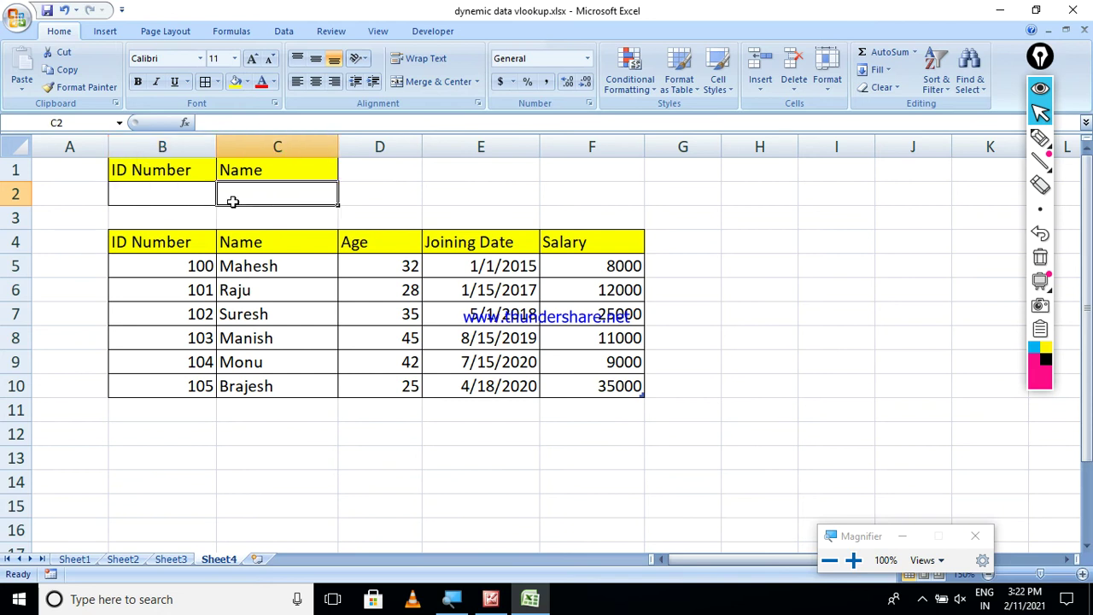
text(=vl)
key(Tab)
click(193, 203)
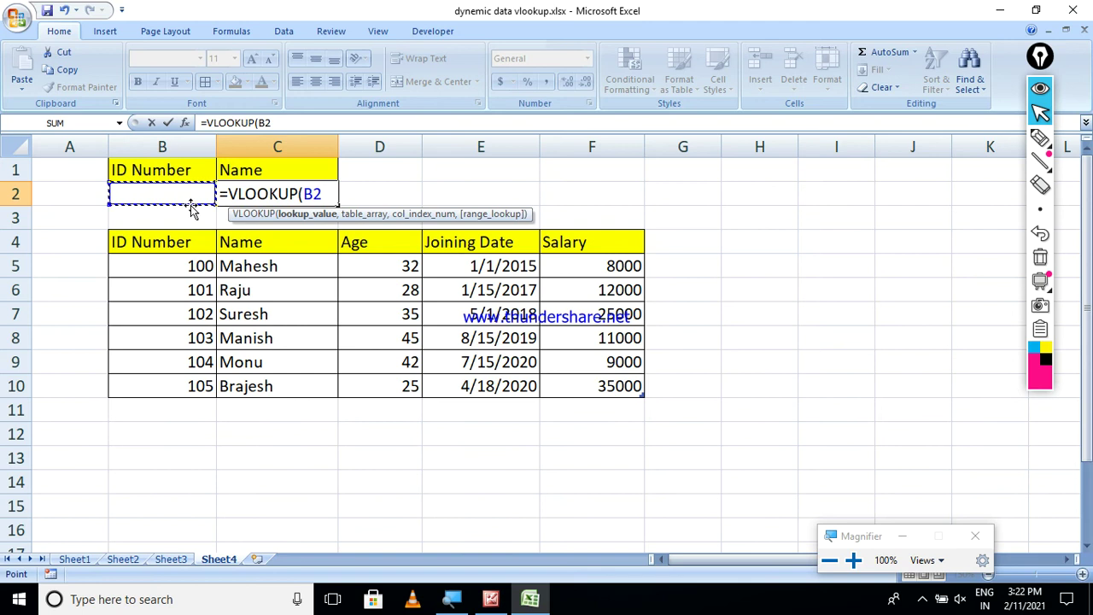
text(,)
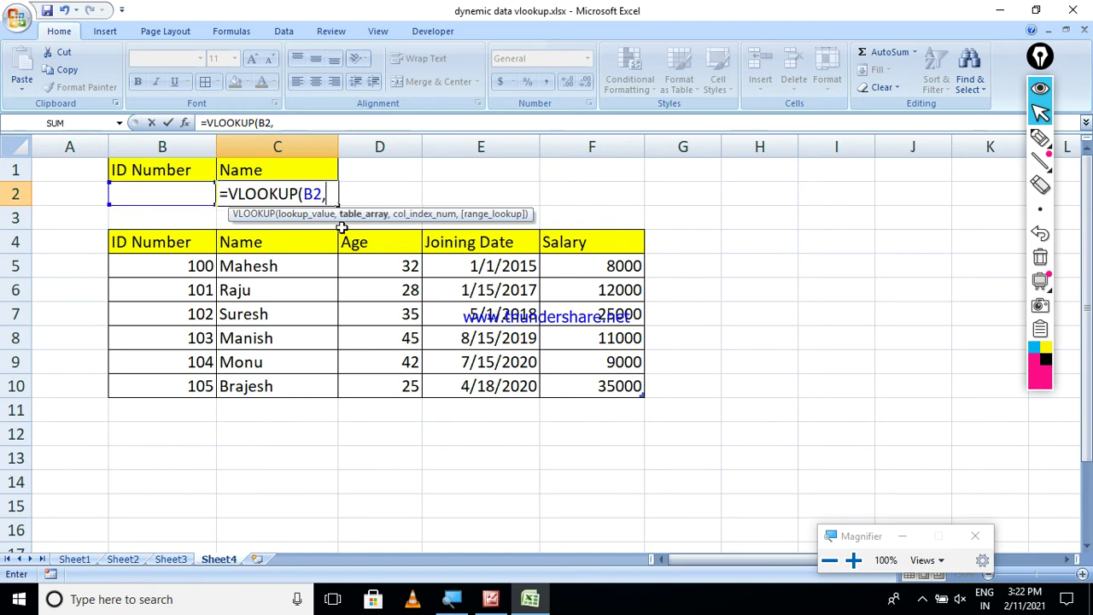
drag(175, 242, 586, 387)
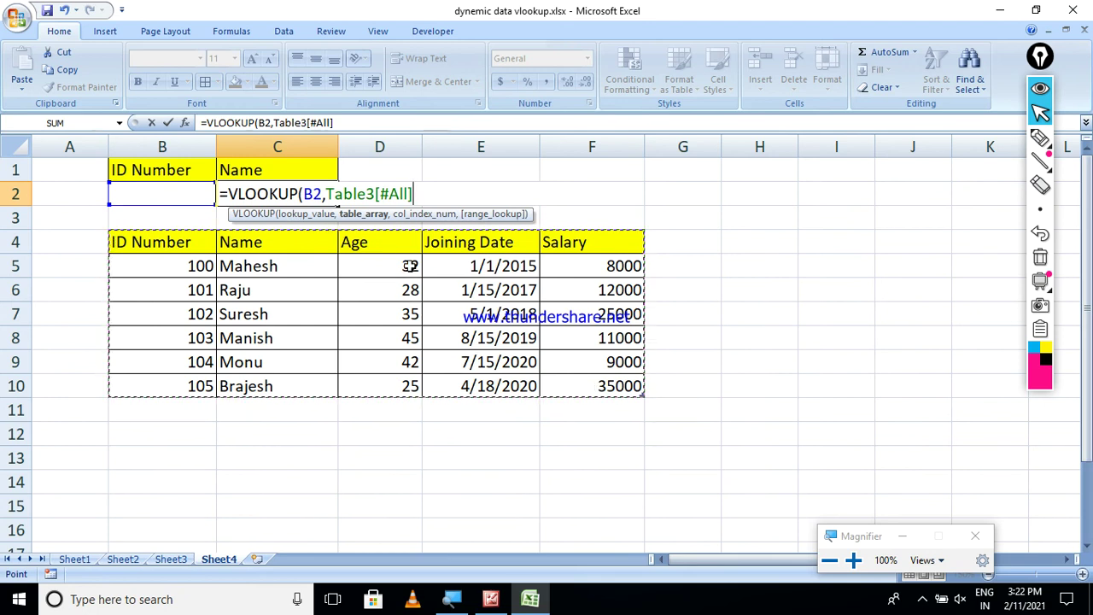
text(,2)
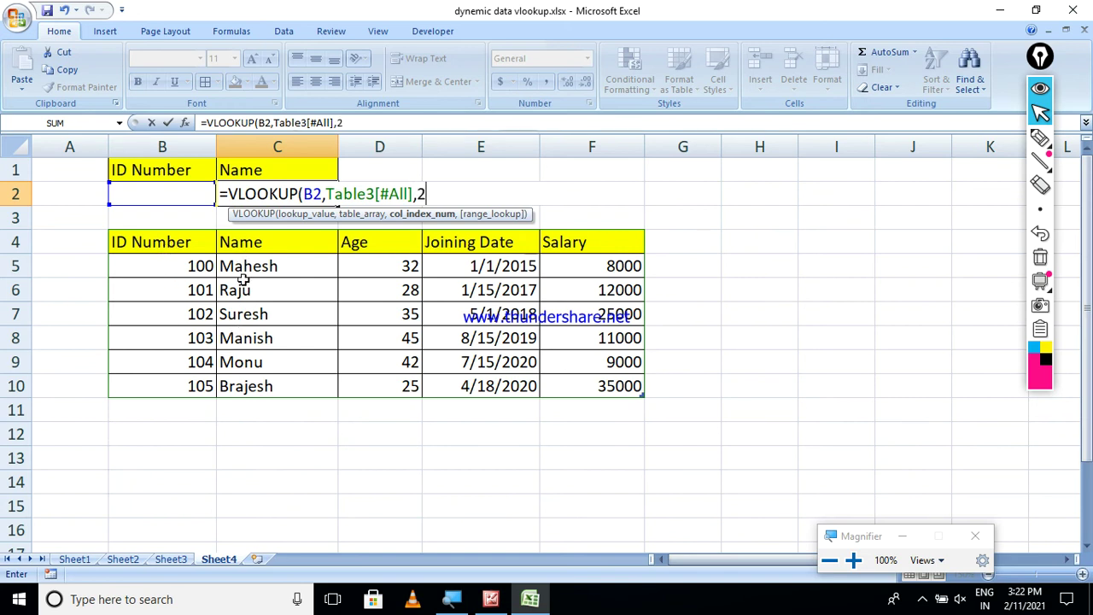
text(,0)
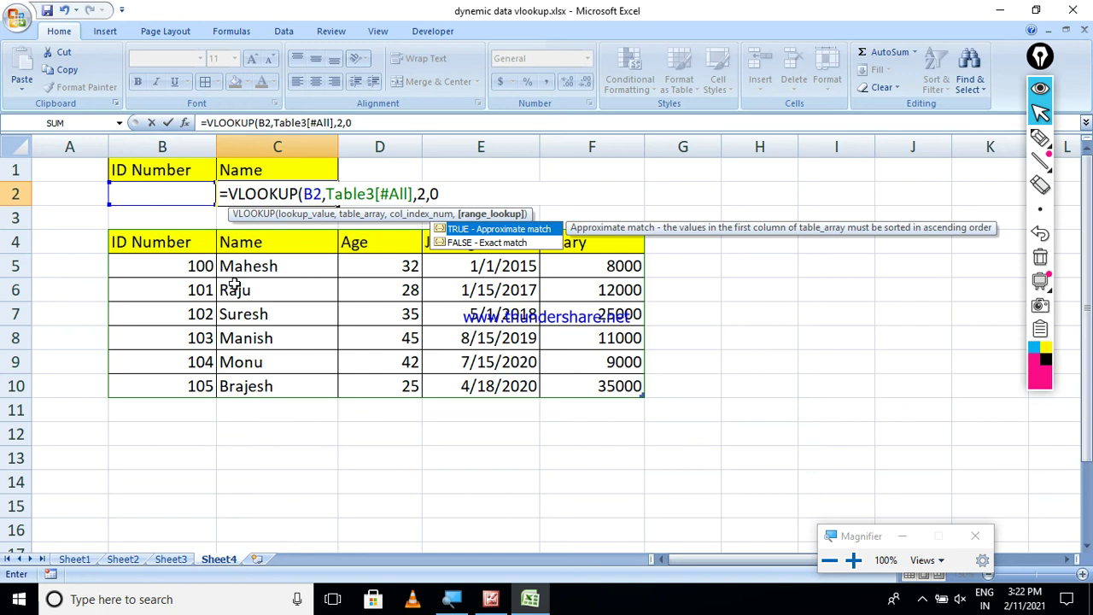
text())
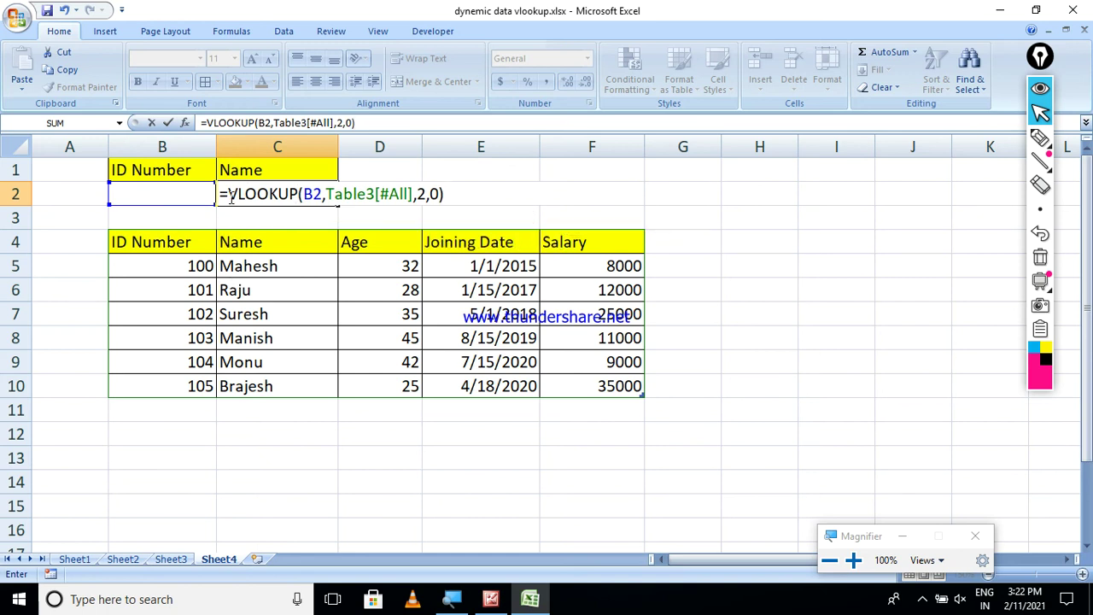
- Wrap the VLOOKUP in C2 in IFERROR with "Not Applicable" as the error value, and accept the proposed bracket correction
text(ifer)
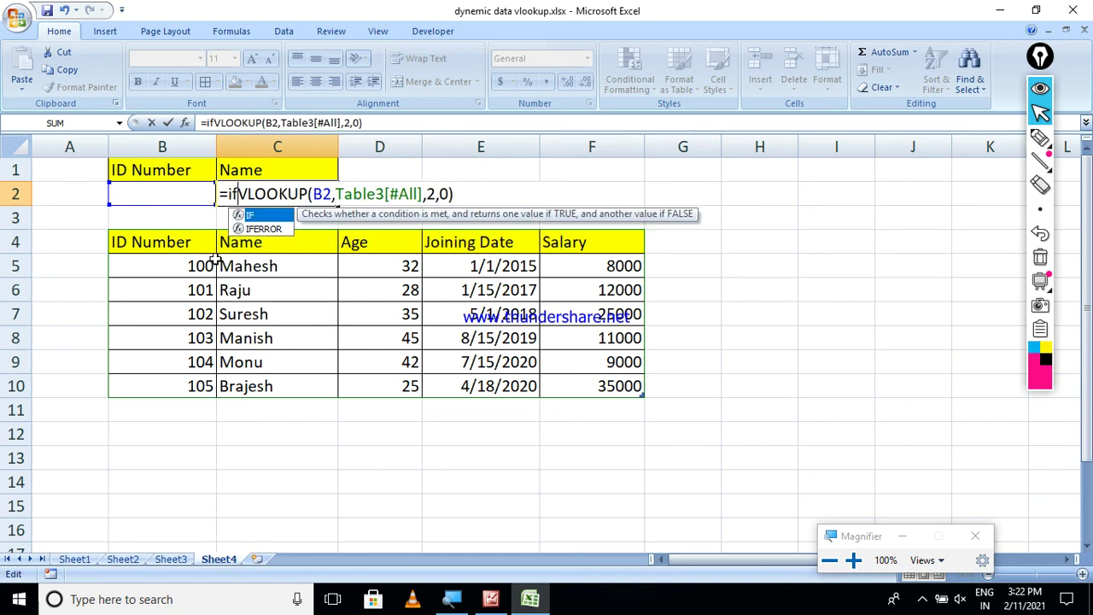
key(Tab)
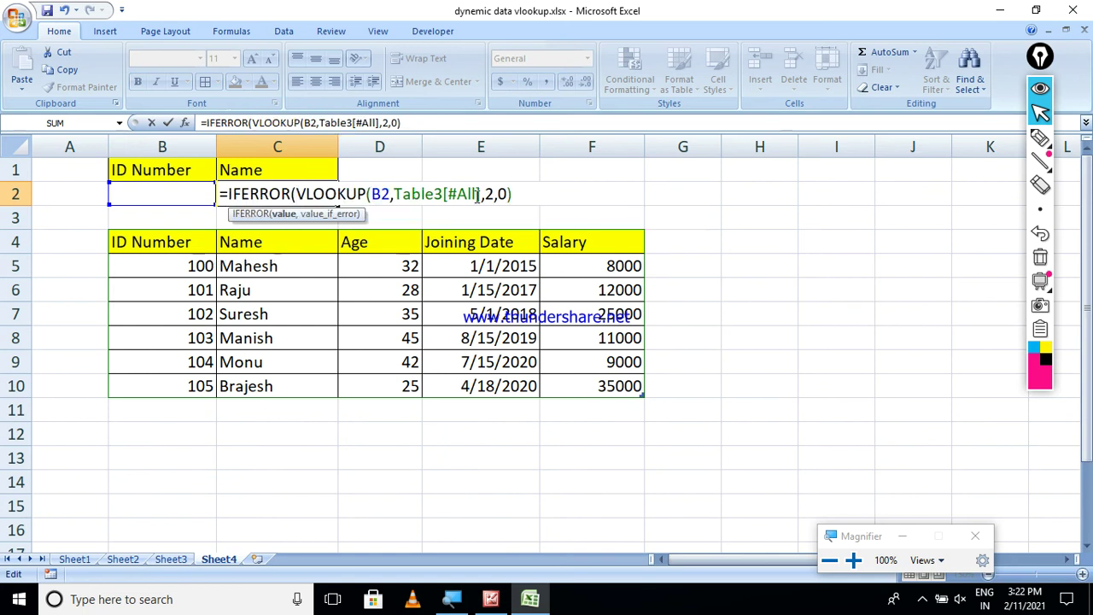
text(,)
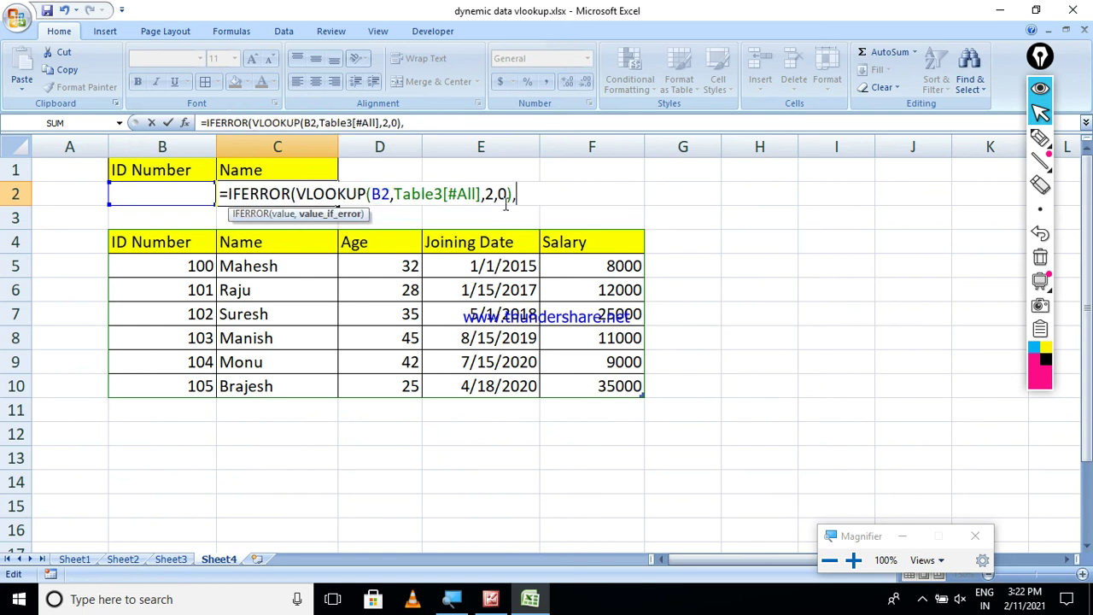
text("Not Appl)
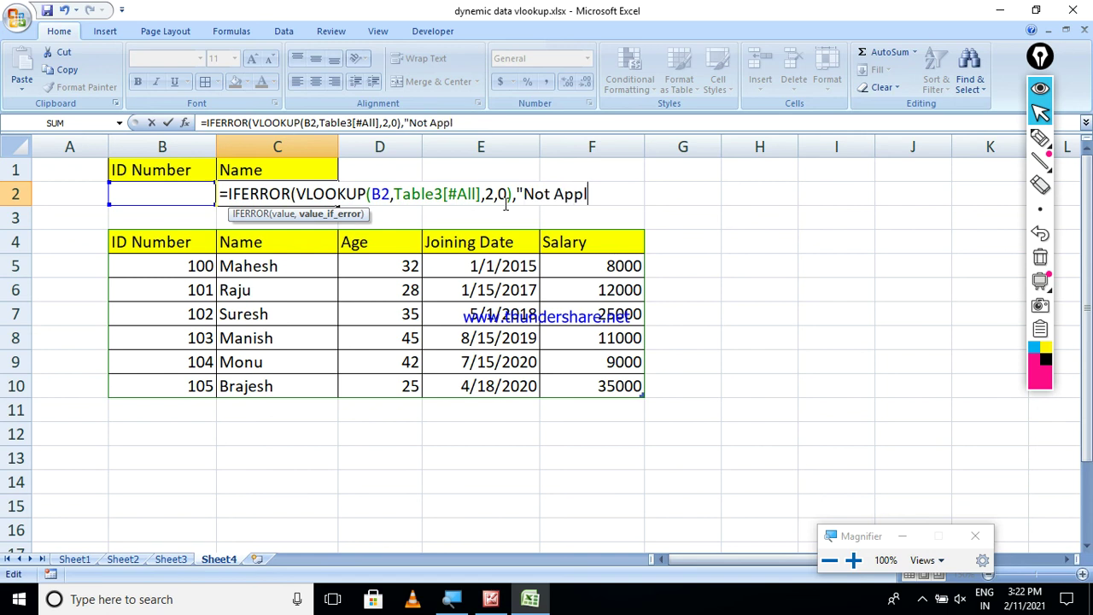
text(icable)
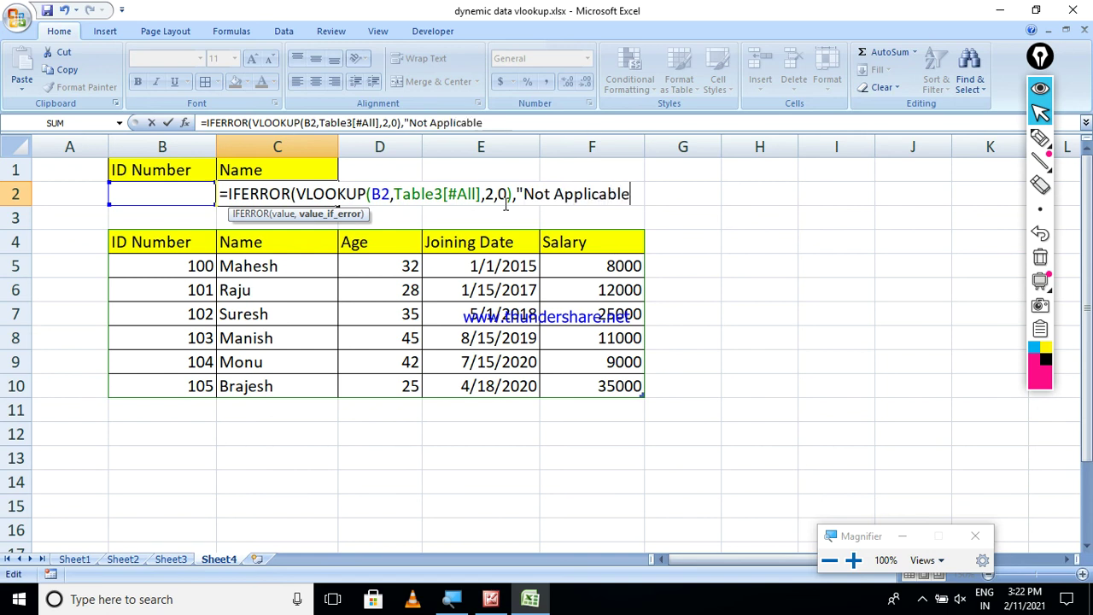
text(")))
key(Return)
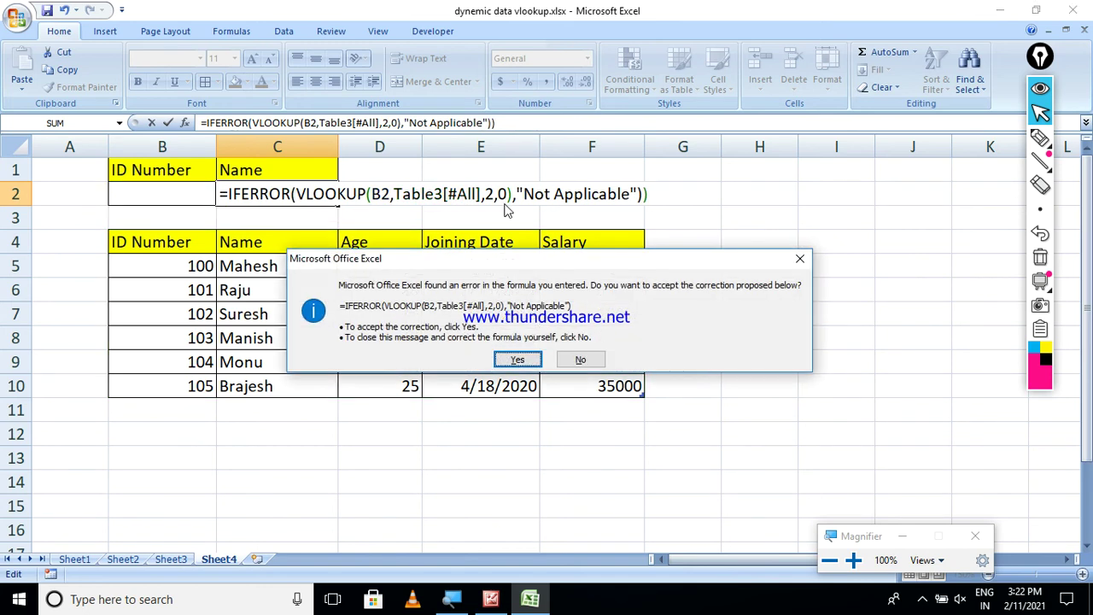
key(Return)
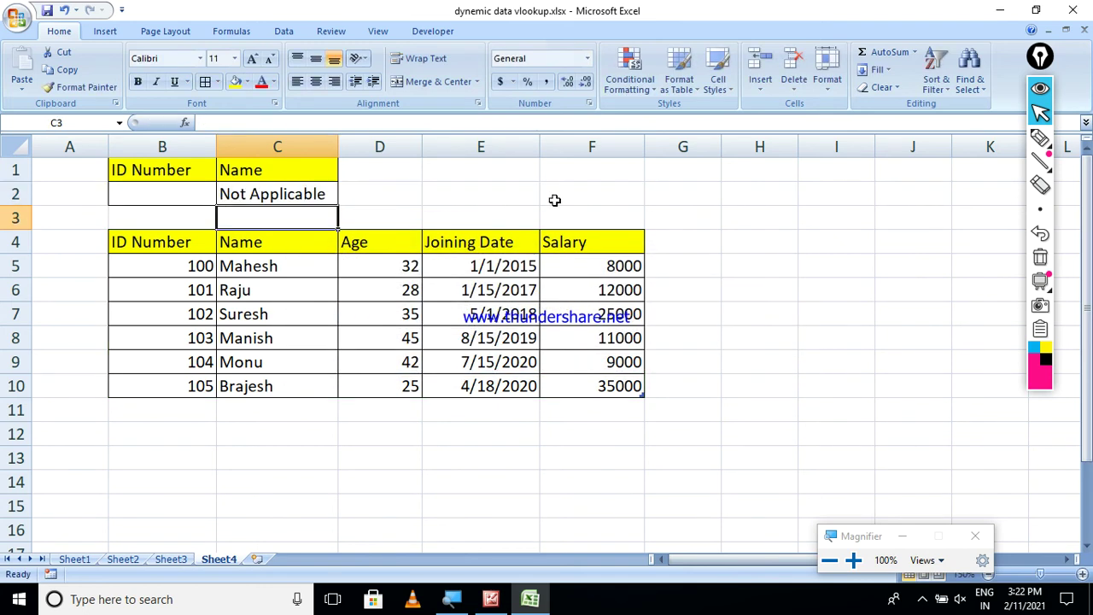
- Test the lookup by entering the third employee's ID Number in B2
click(197, 201)
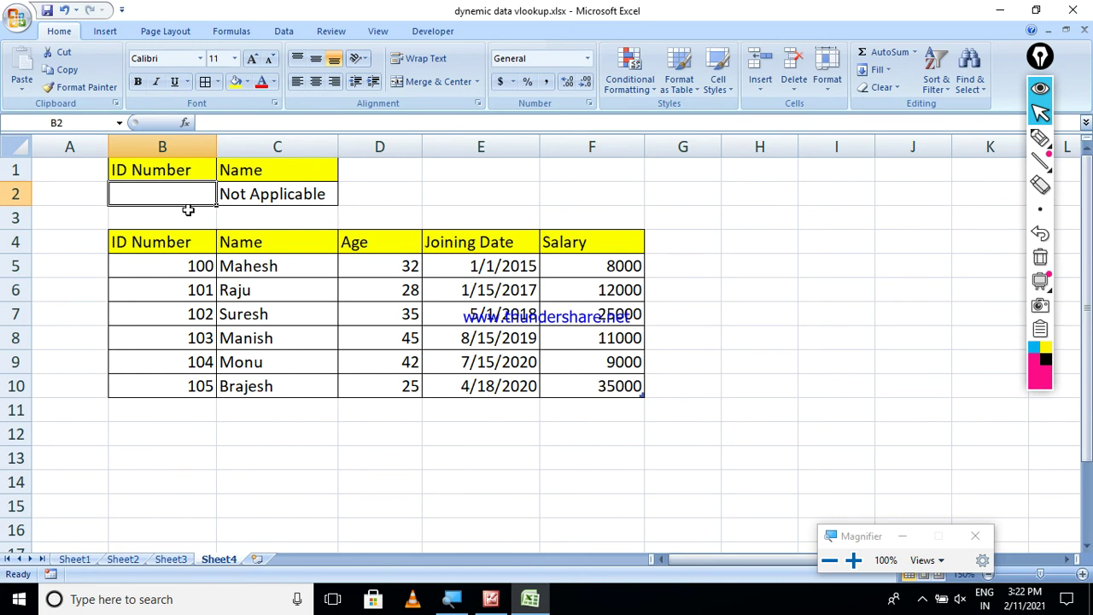
text(10)
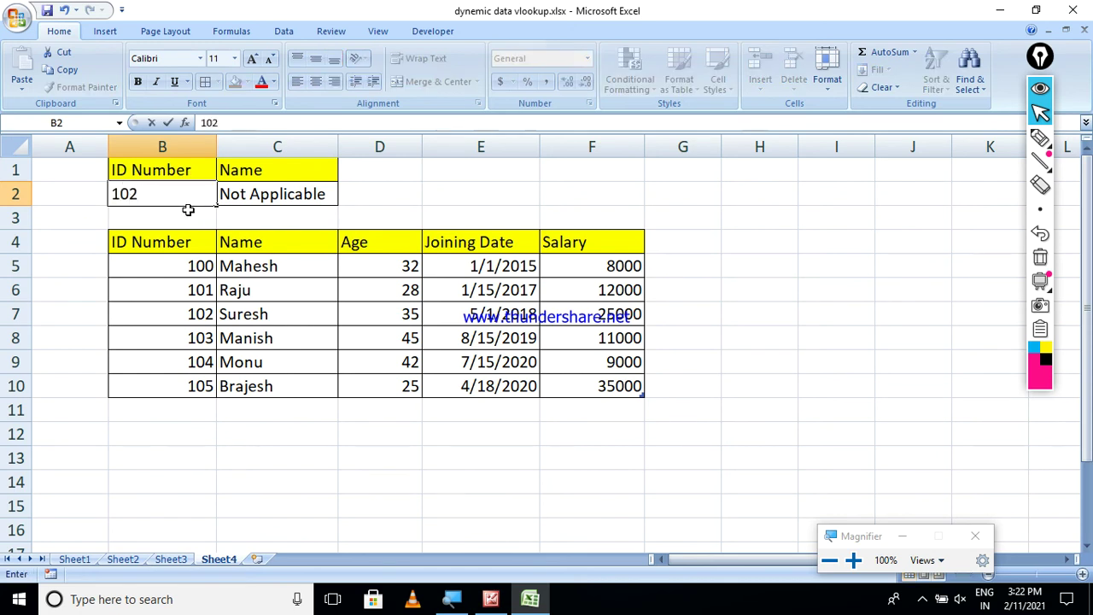
text(2)
key(Return)
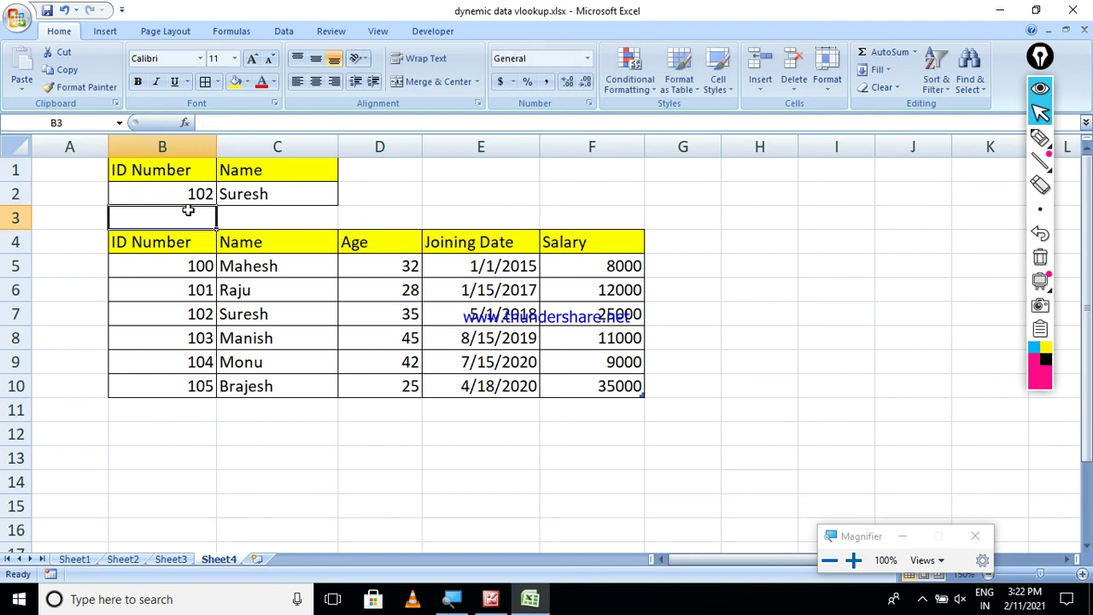
- On Sheet1, enter the ID Number following the last listed one in lookup cell B4
click(175, 393)
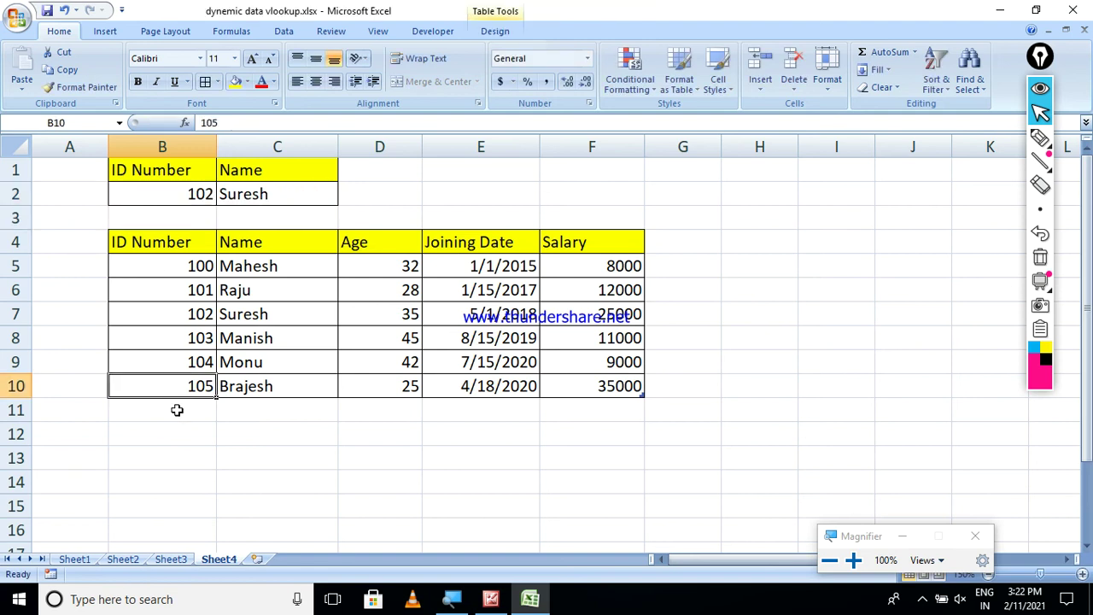
click(85, 561)
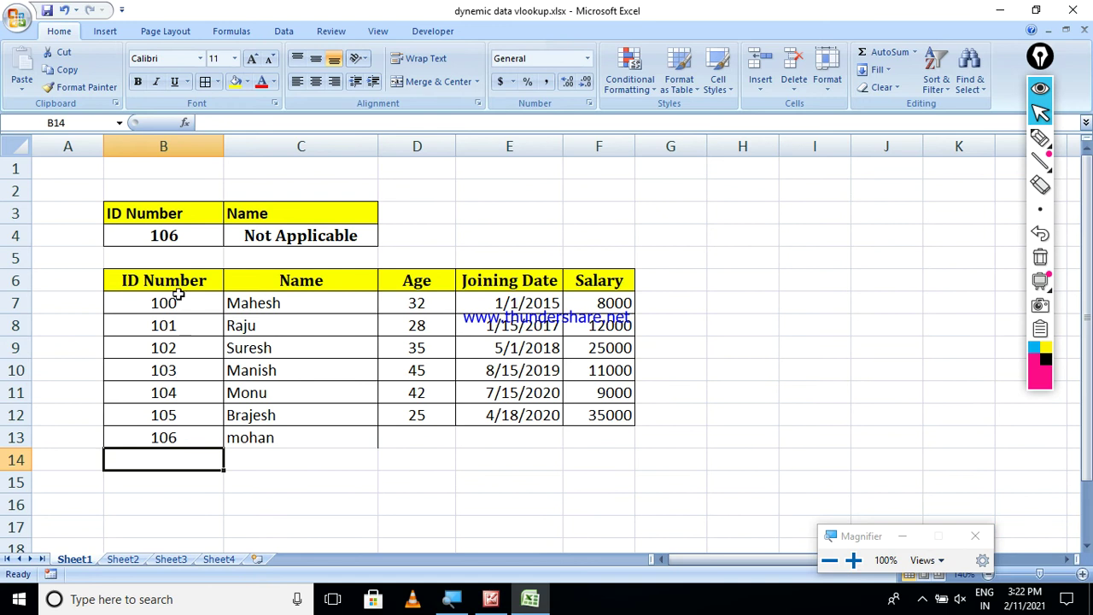
click(161, 243)
text(107)
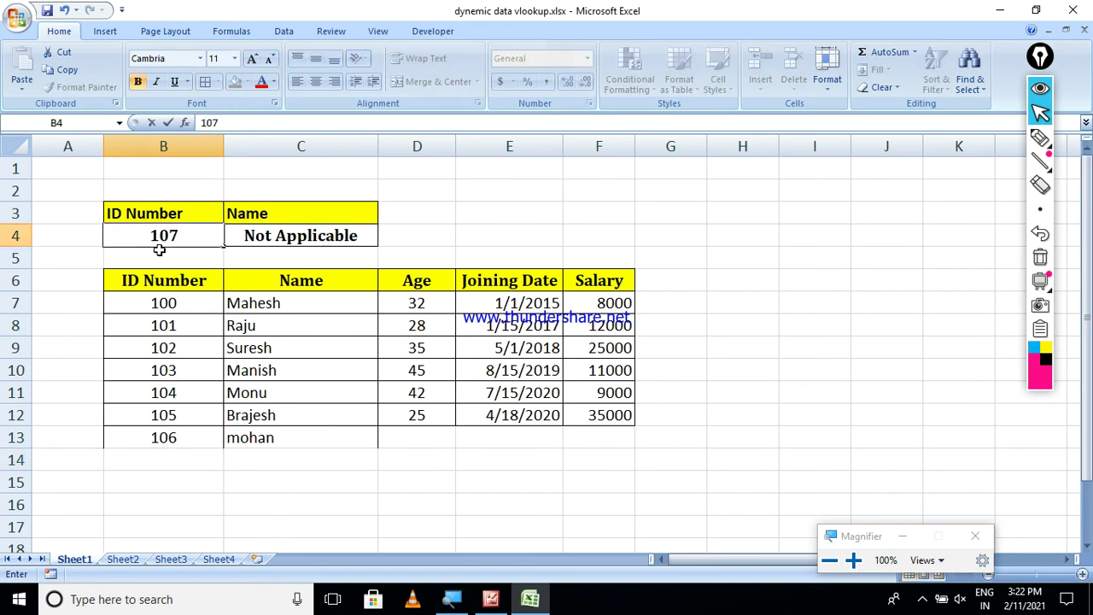
key(Return)
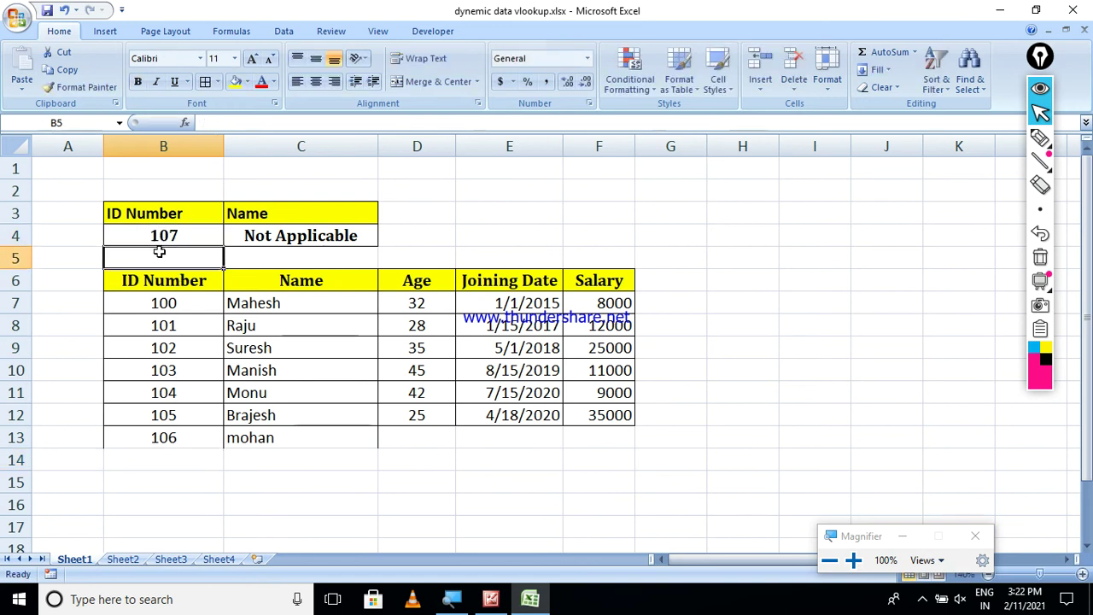
- On Sheet4, add a record in row 11 directly below the table with the next consecutive ID Number and the employee's first name
click(224, 564)
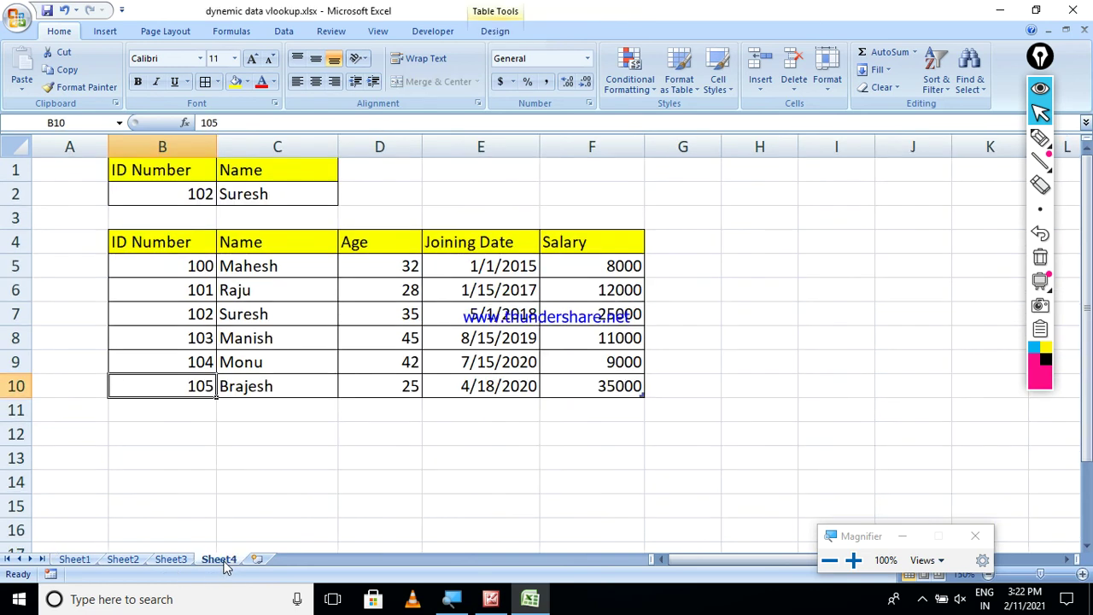
click(185, 408)
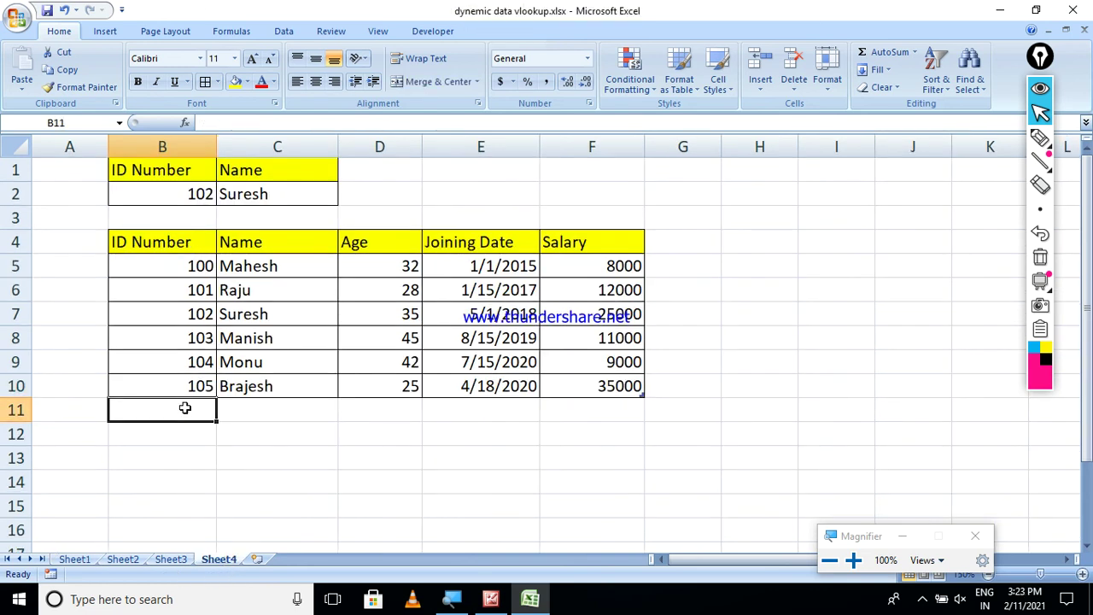
text(106)
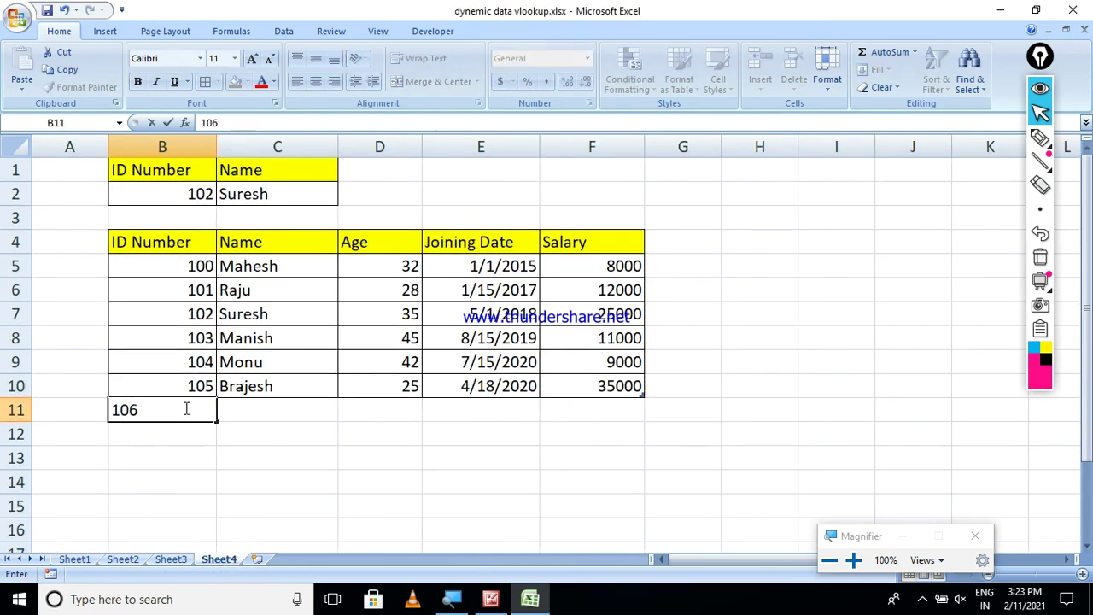
key(Tab)
text(r)
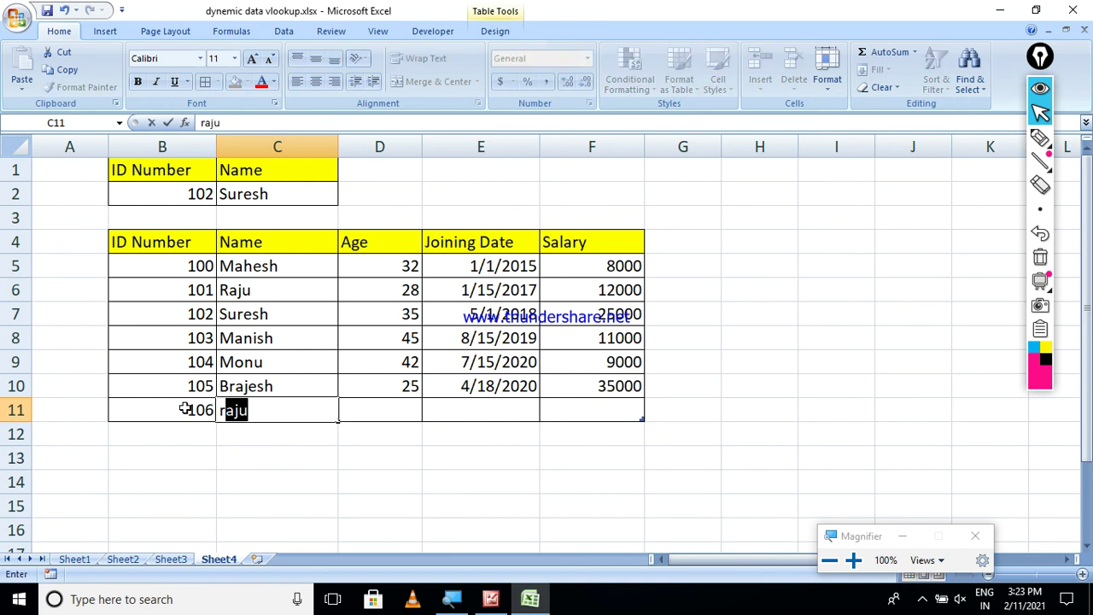
text(ohan)
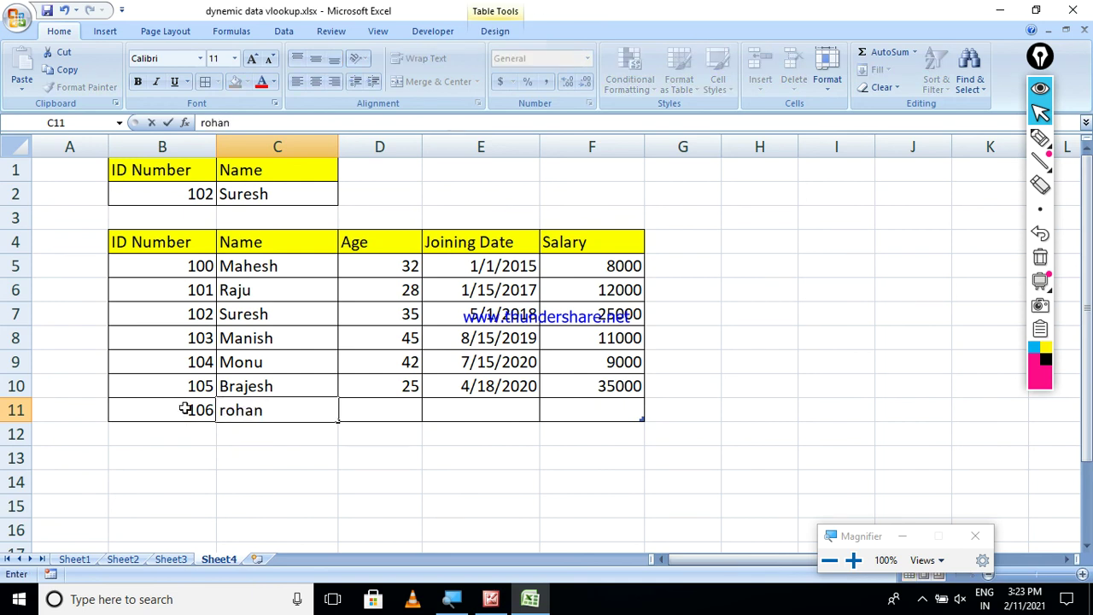
key(Return)
- Look up the new row 11 record by entering its ID Number in B2
click(175, 196)
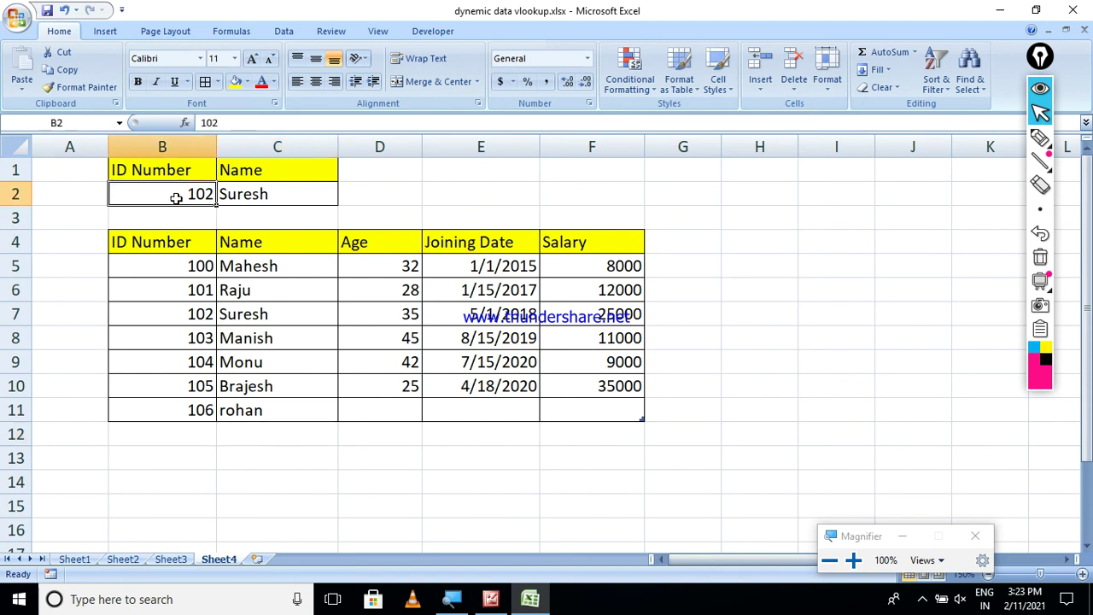
text(10)
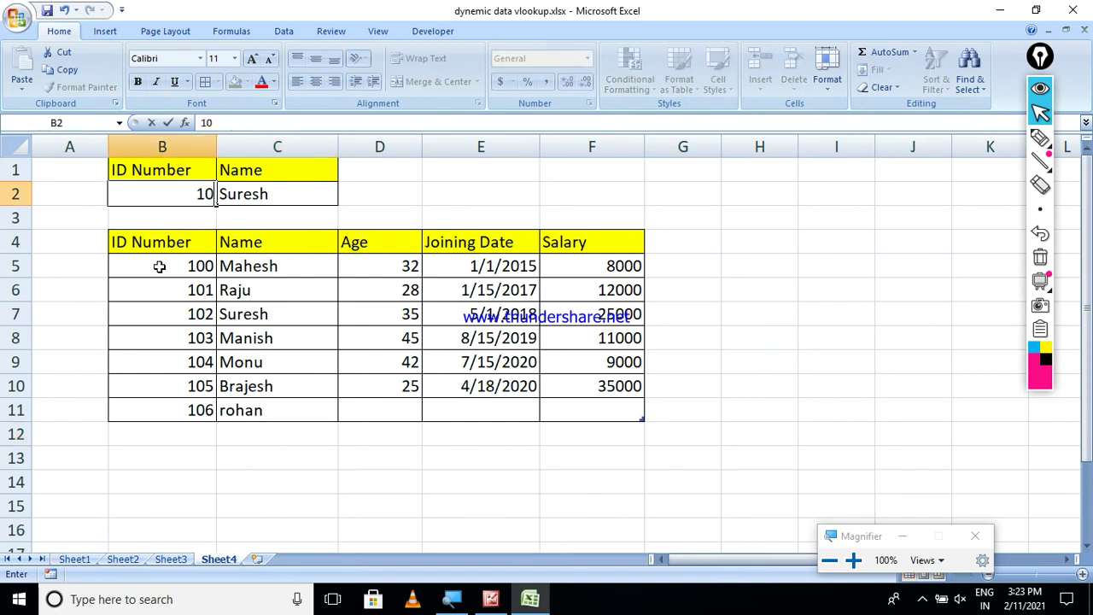
text(6)
key(Return)
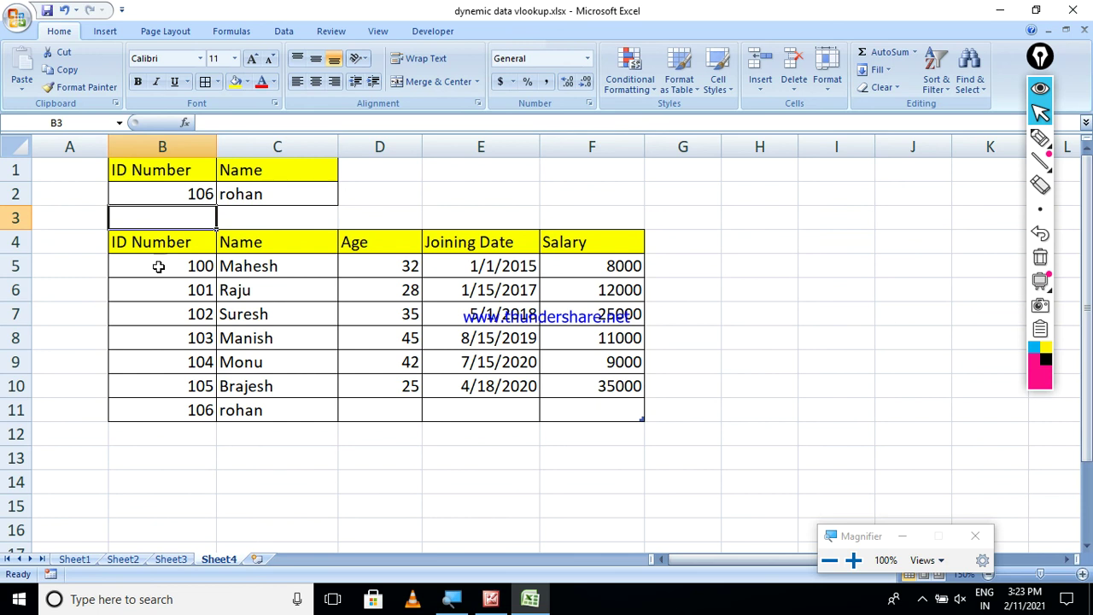
- Apply List data validation to B2 with the source range =$B$5:$B$49
click(167, 185)
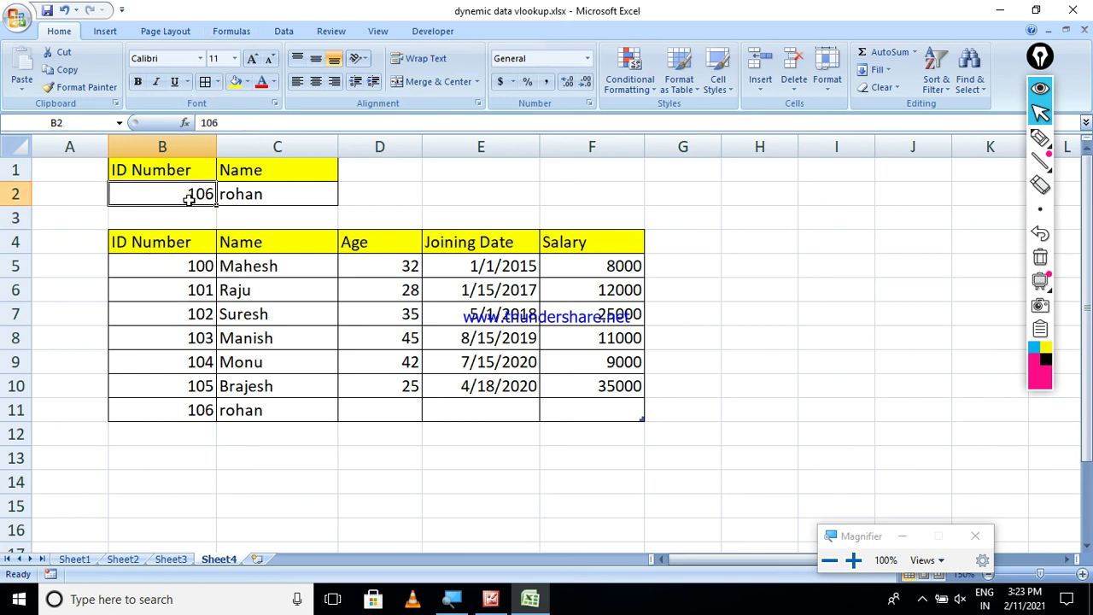
click(284, 33)
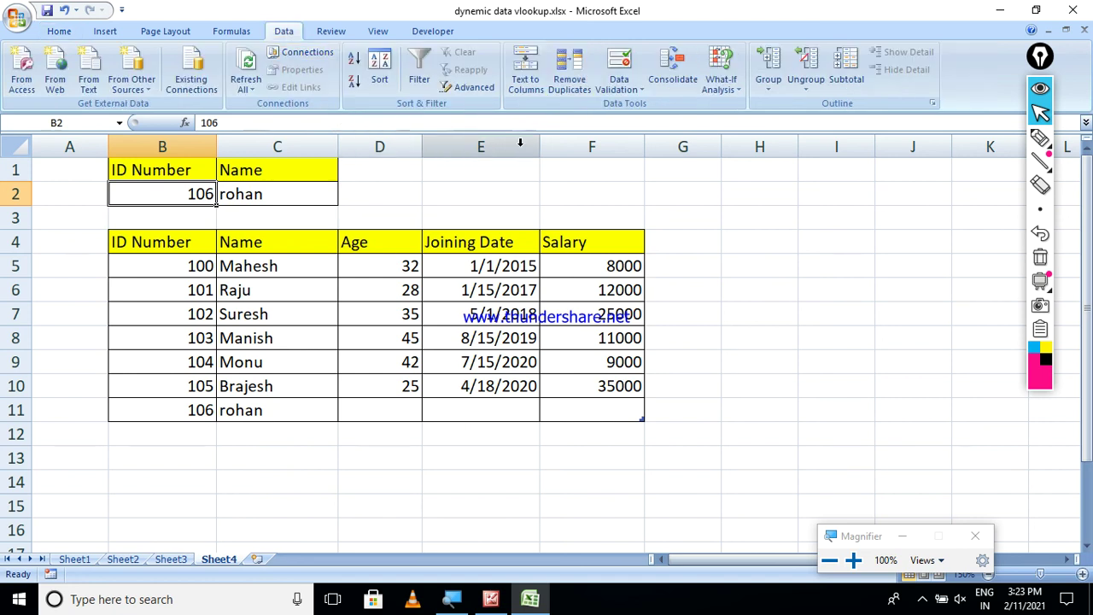
click(614, 58)
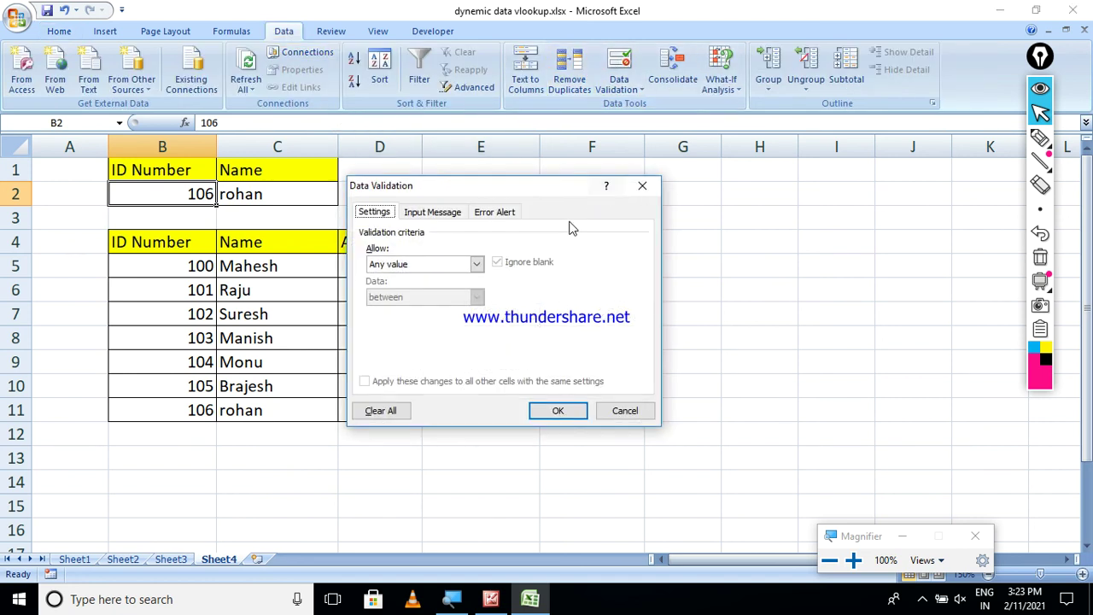
click(476, 264)
click(444, 311)
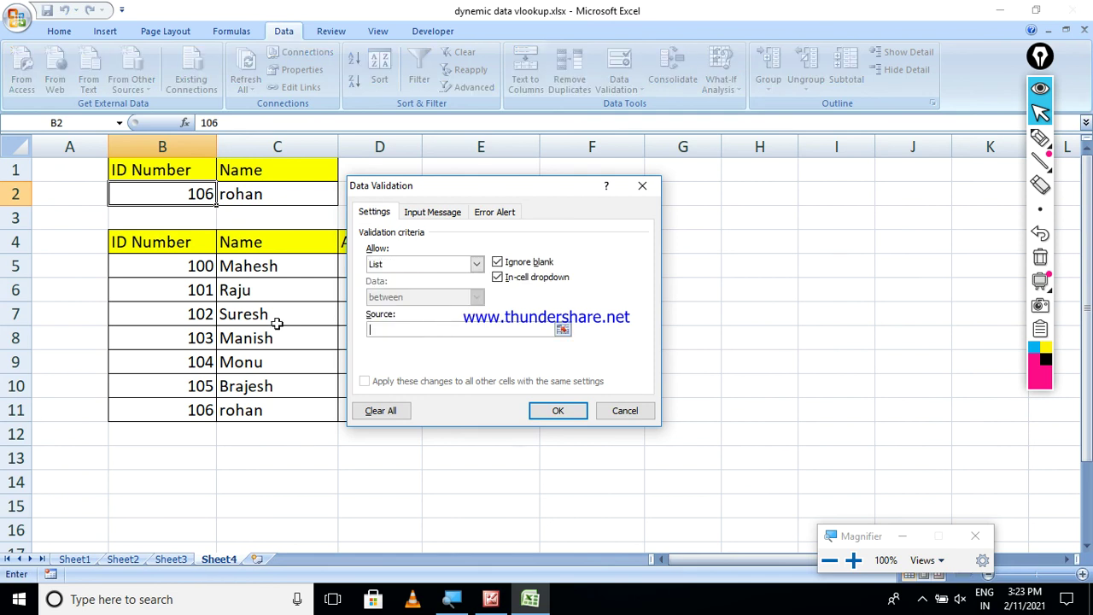
drag(201, 265, 225, 566)
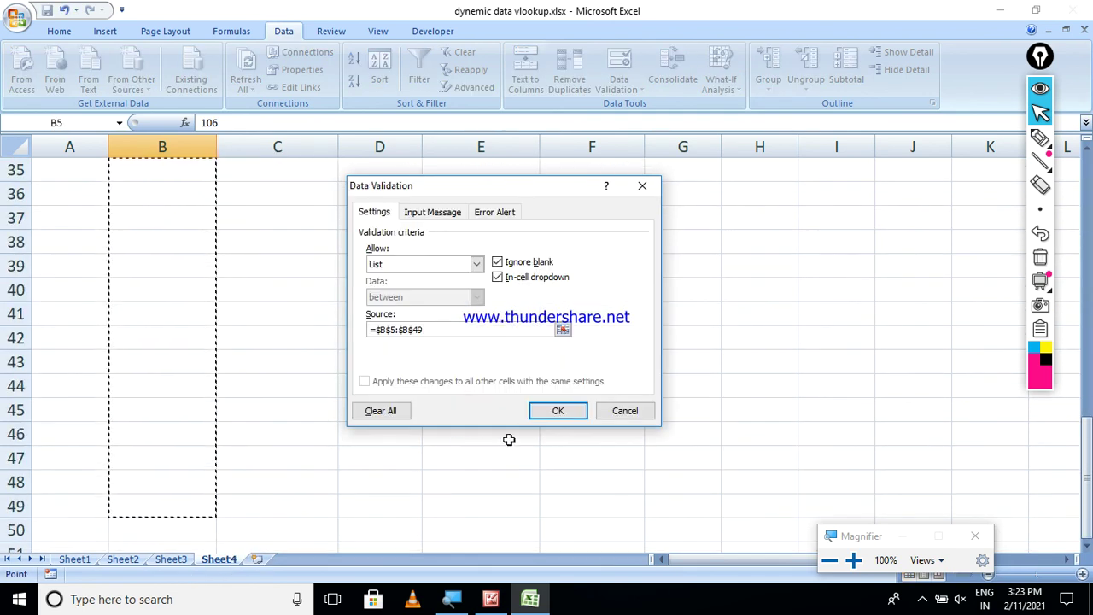
click(558, 410)
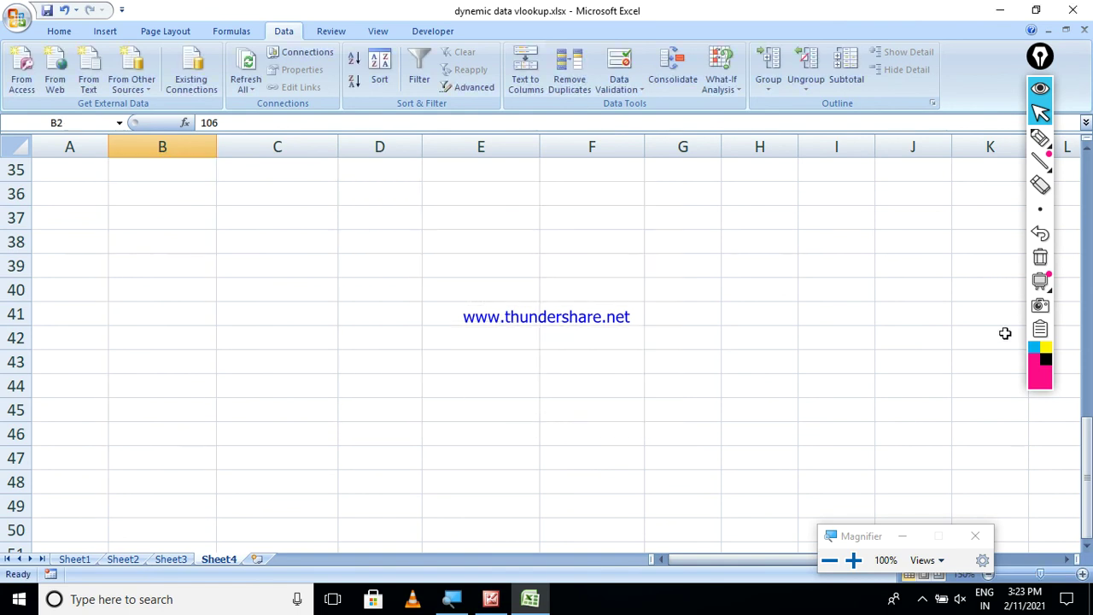
- Add the next consecutive ID Number in B12, directly below the table's last record on Sheet4
drag(1086, 448, 1088, 152)
click(187, 433)
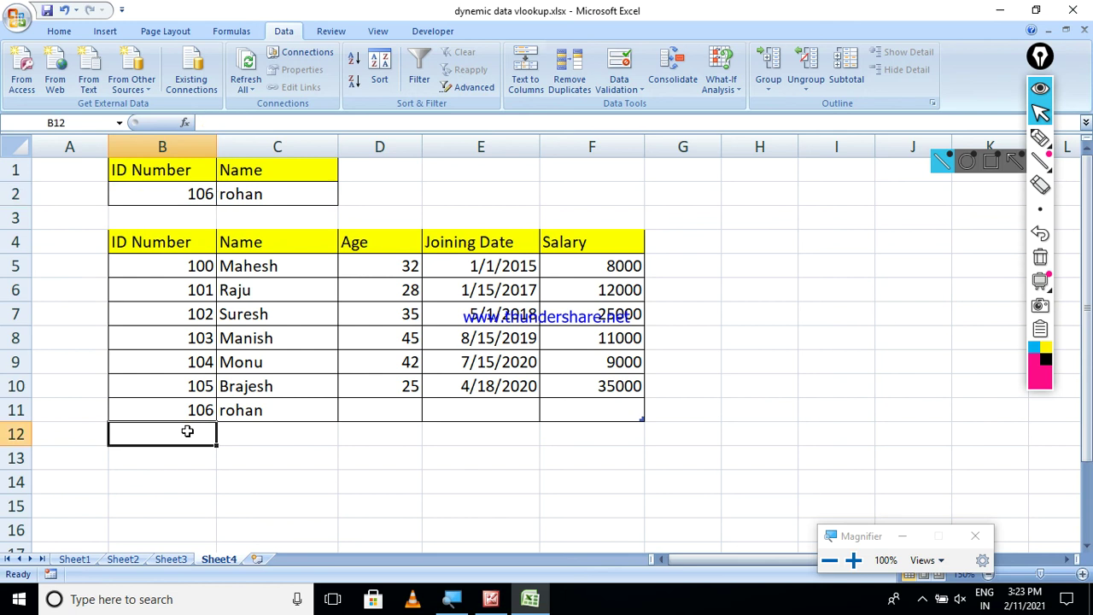
text(107)
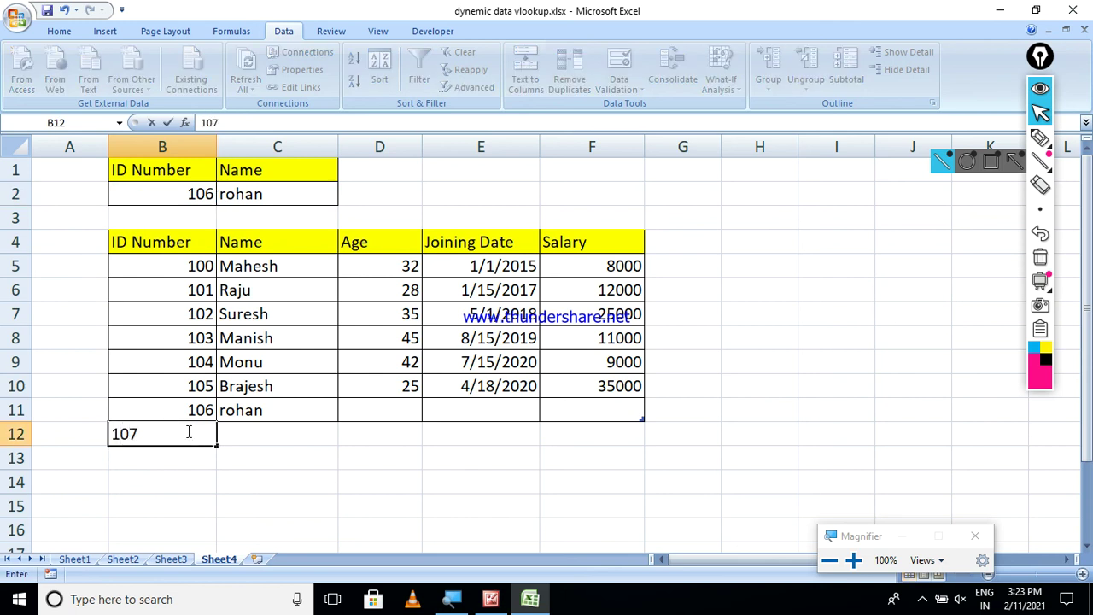
key(Return)
- Choose the newly added row 12 ID Number from the drop-down list in lookup cell B2
click(202, 196)
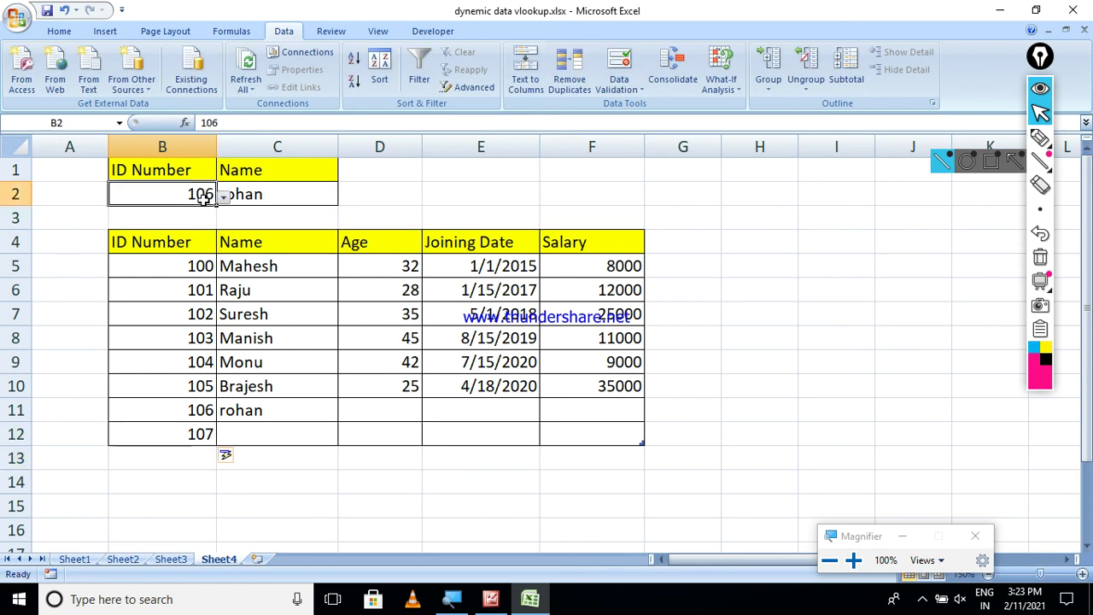
click(223, 197)
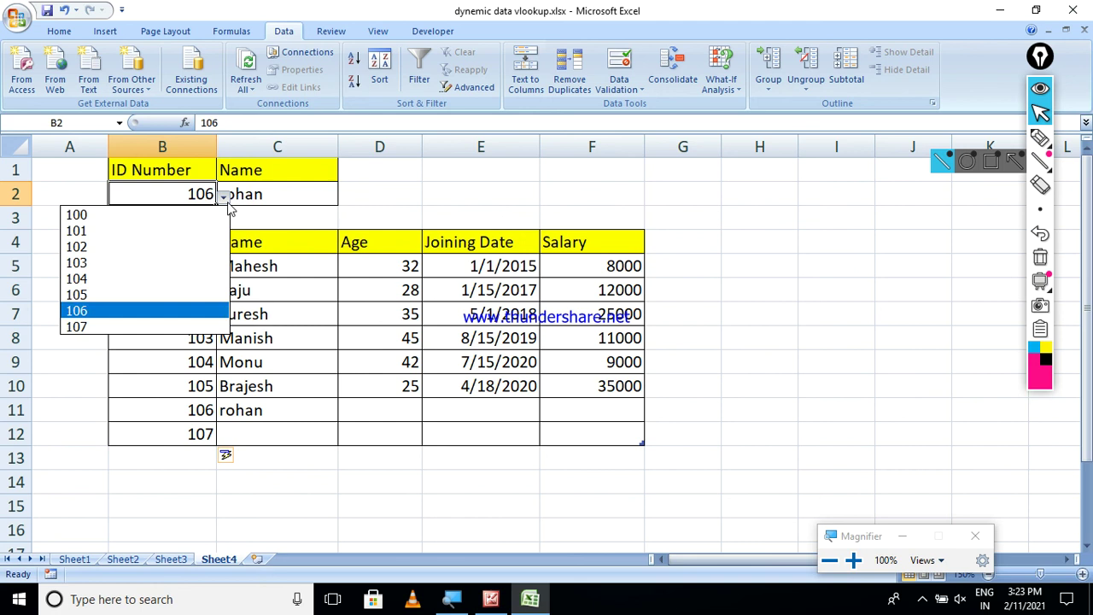
click(178, 325)
- Enter "tt" as the Name of the new record in C12
click(248, 437)
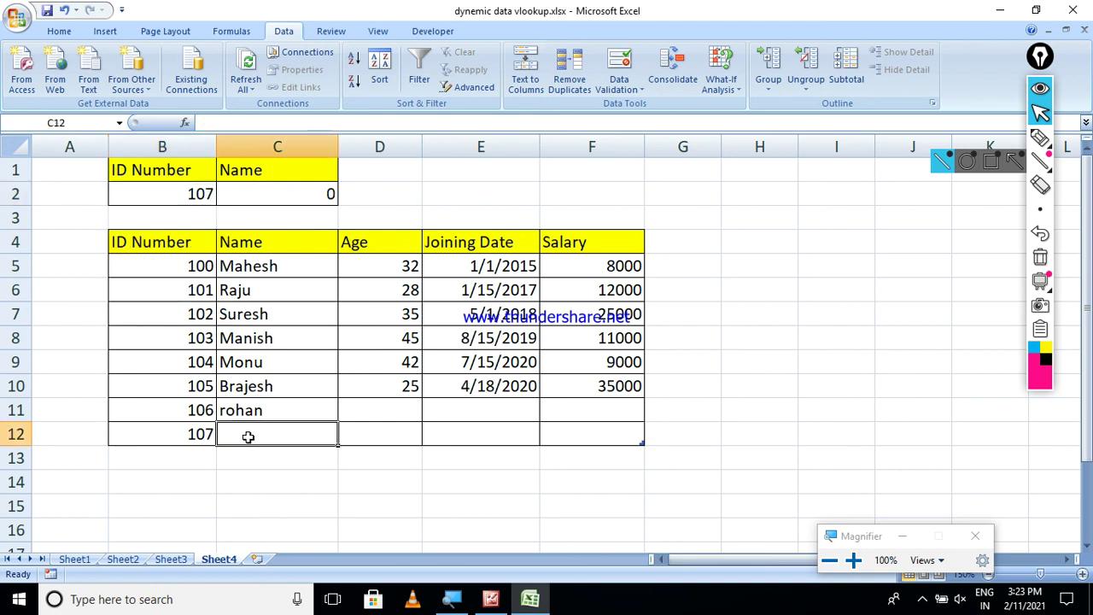
text(tt)
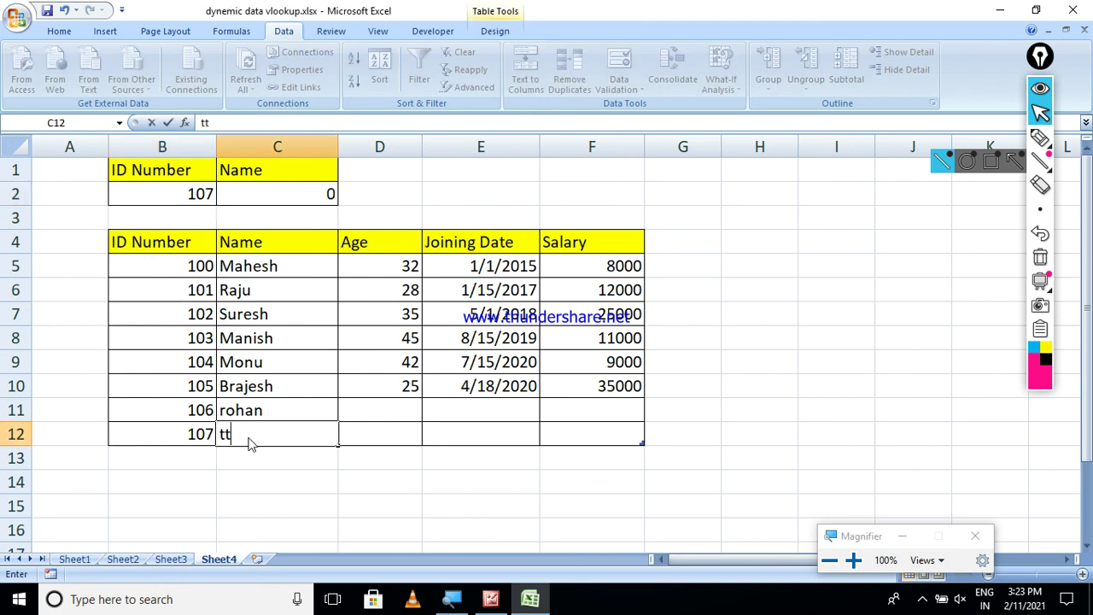
key(Return)
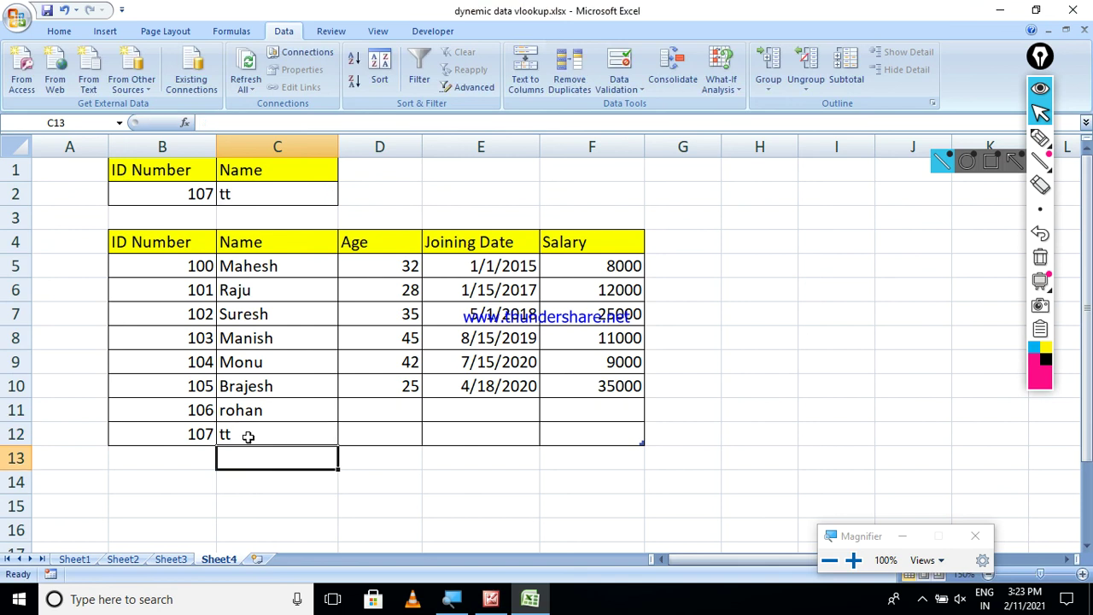
click(122, 558)
click(302, 379)
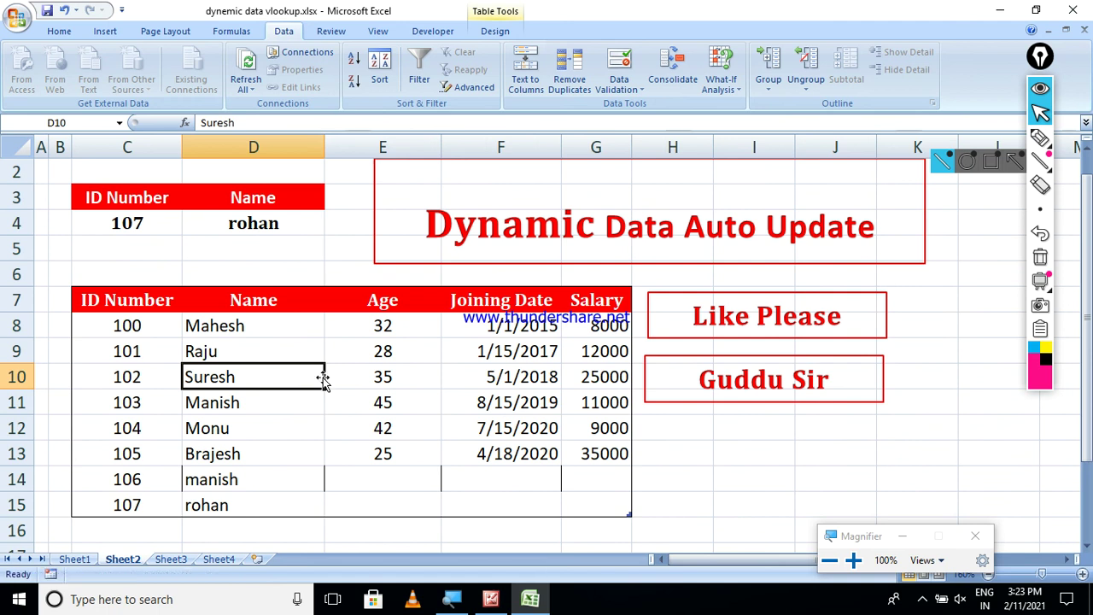
click(224, 560)
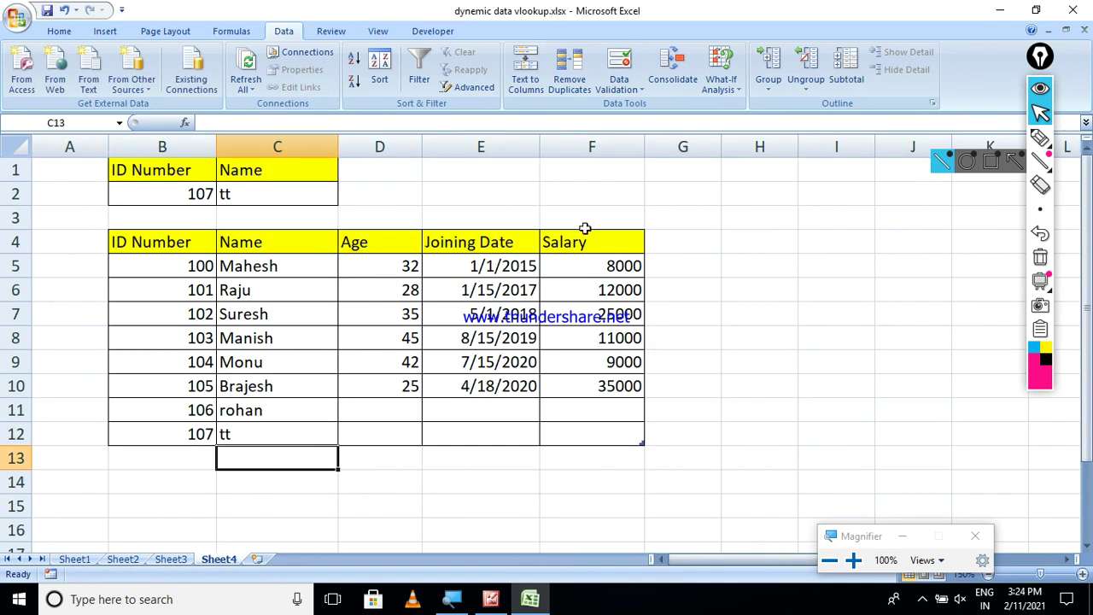
click(779, 221)
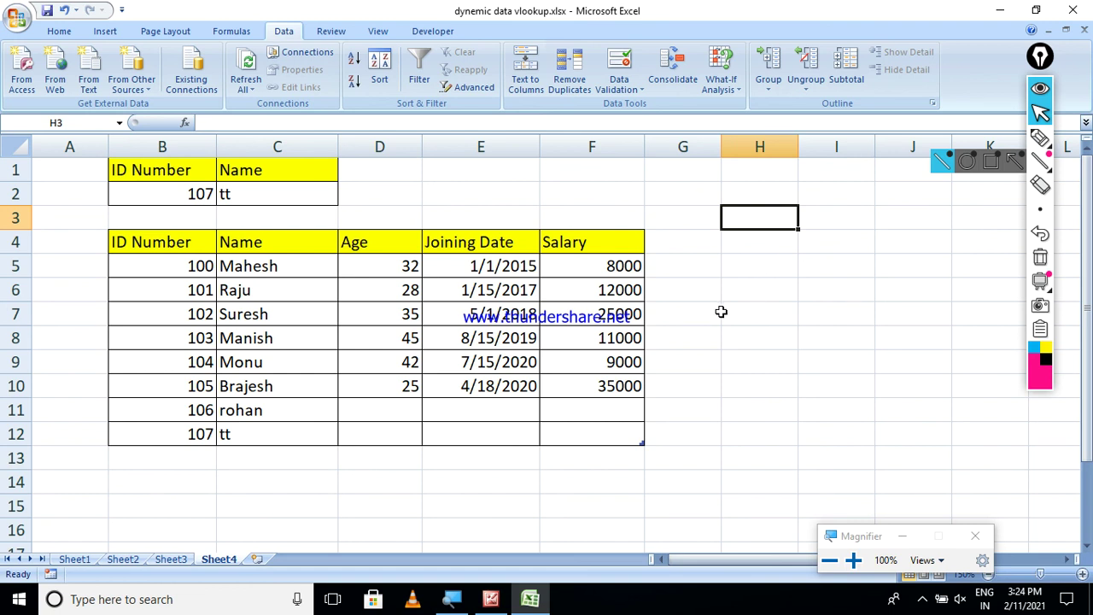
key(ctrl+space)
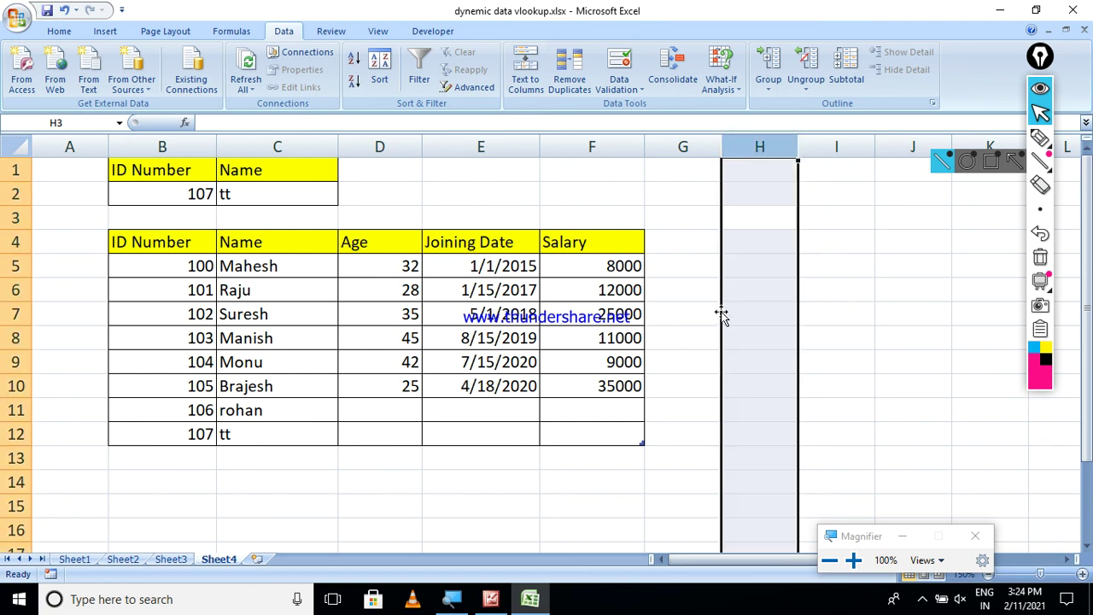
click(357, 493)
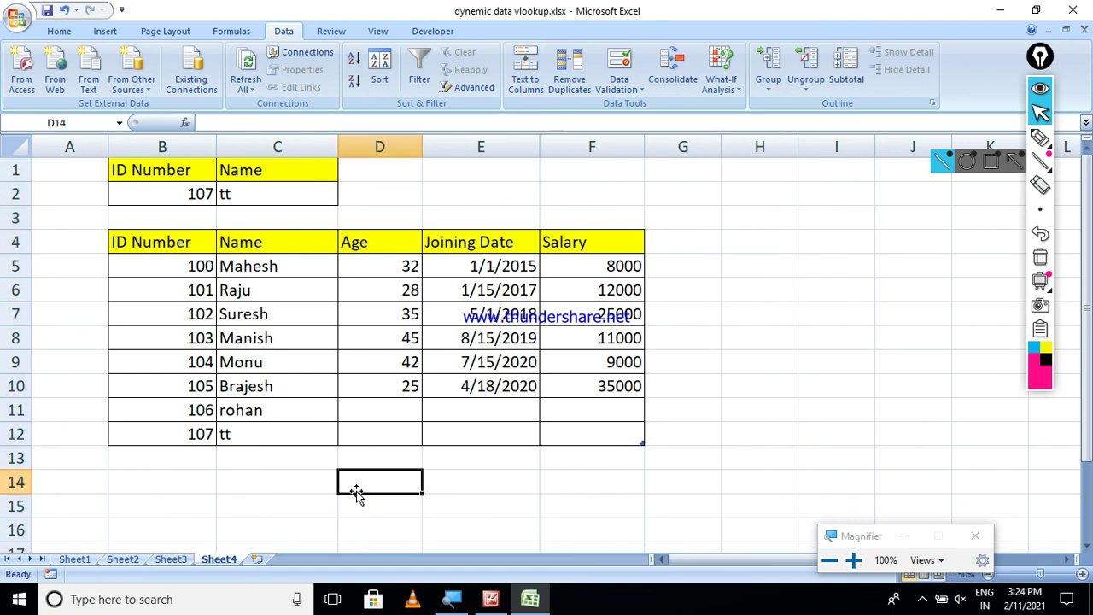
key(shift+space)
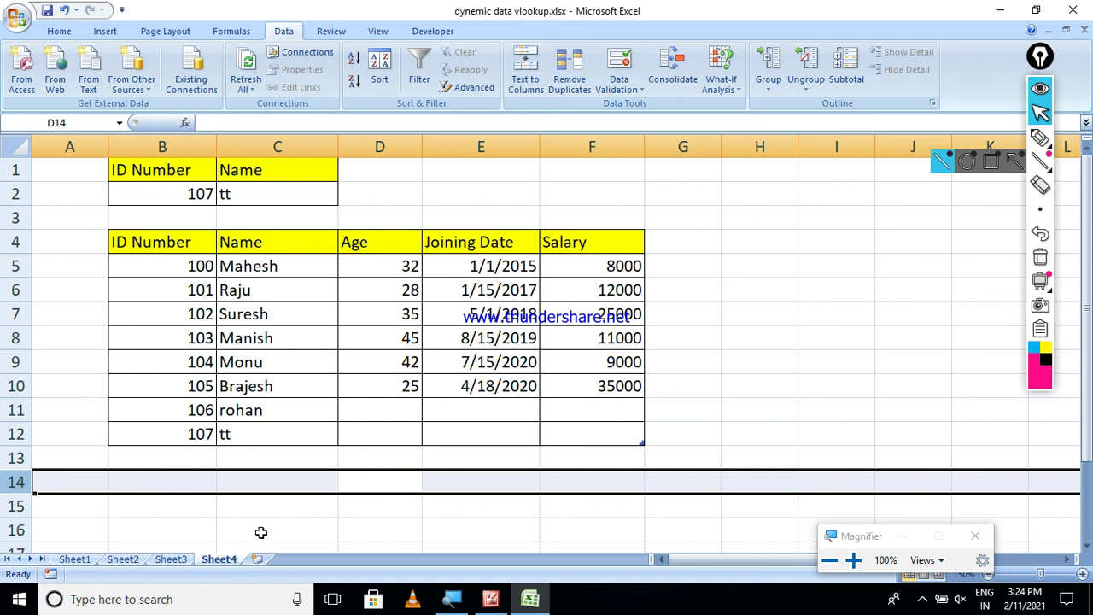
click(173, 558)
click(135, 562)
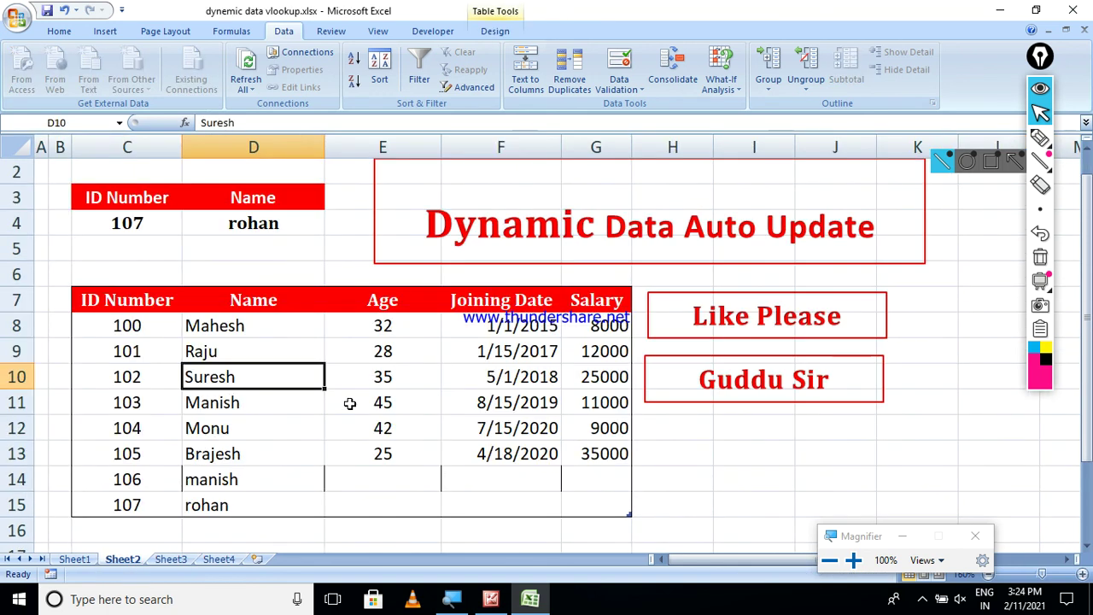
click(352, 383)
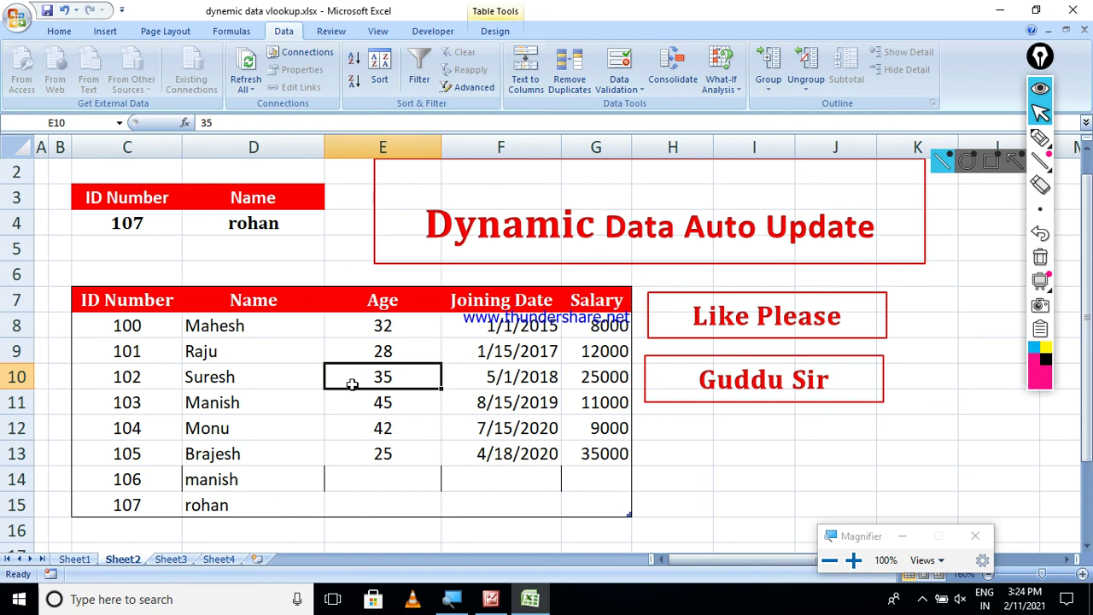